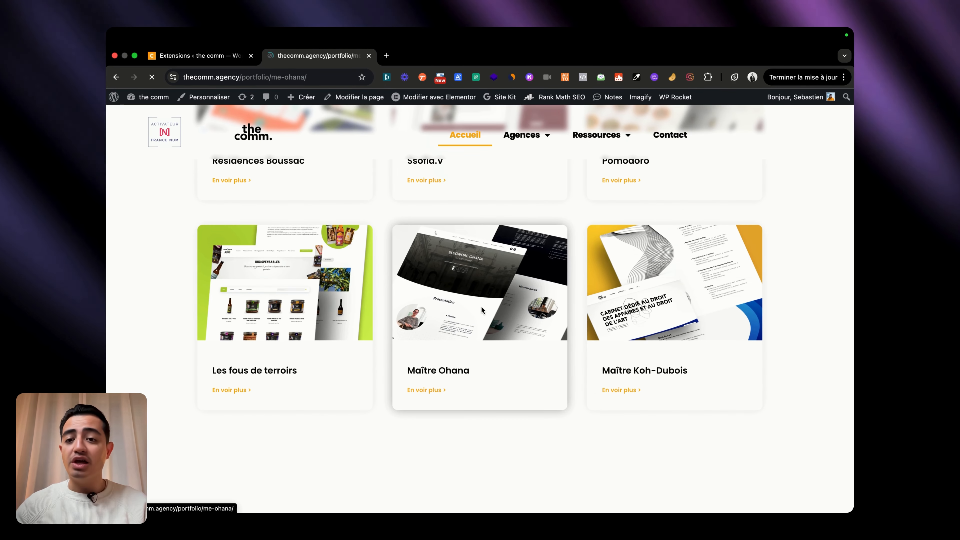
View the client, date and project duration section of the live portfolio page, and switch to the project page mockup in Figma.
scroll(581, 345, down, 5)
scroll(581, 344, down, 4)
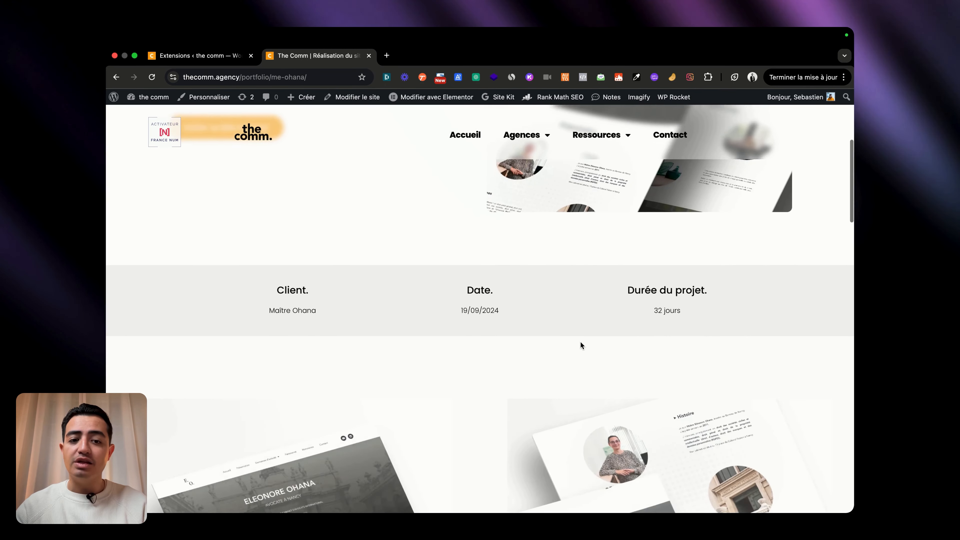
key(ctrl+Right)
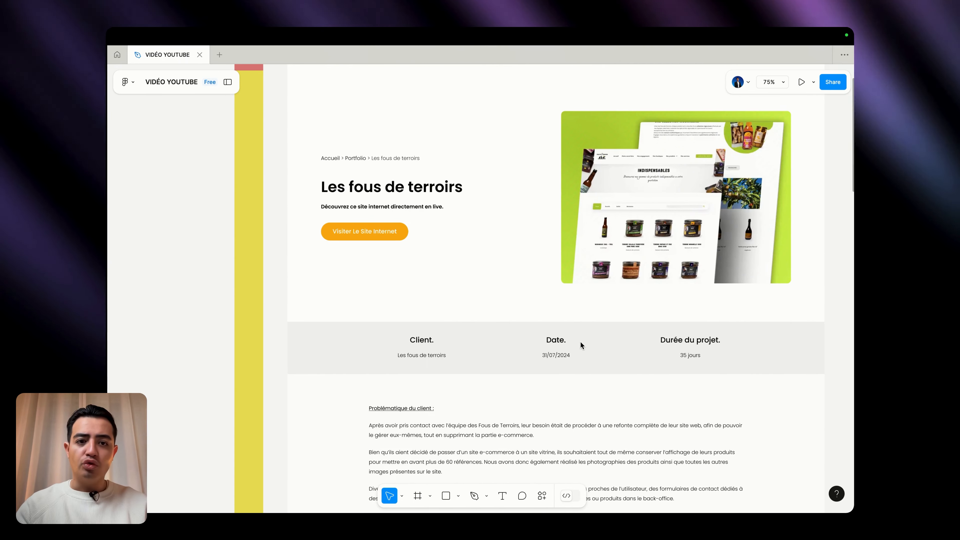
Examine the whole "Page projet [DYNAMIQUE]" mockup, from the header through the image gallery and client reviews to the footer.
scroll(654, 234, up, 4)
scroll(654, 234, right, 3)
scroll(654, 234, down, 3)
scroll(654, 234, down, 1)
scroll(654, 235, left, 1)
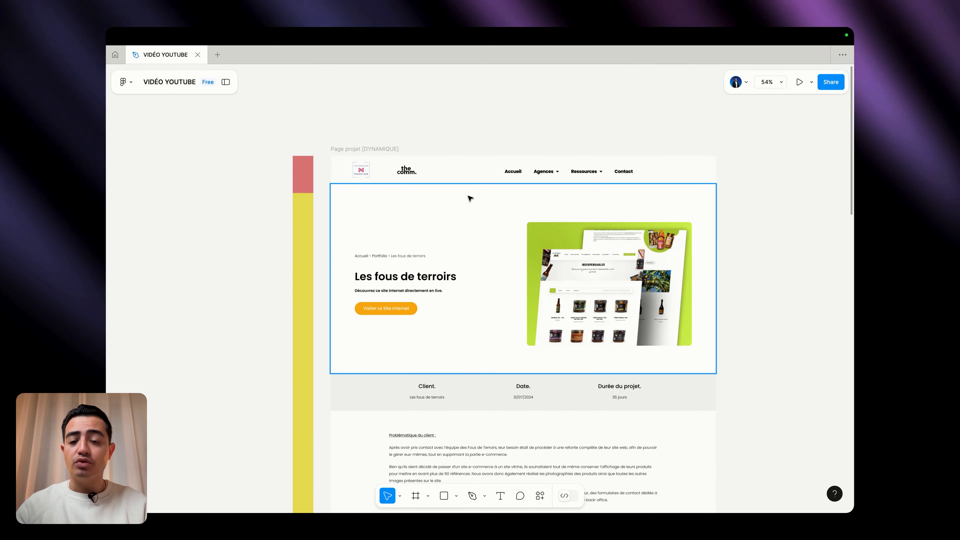
scroll(469, 198, down, 10)
scroll(469, 198, left, 1)
scroll(469, 198, down, 4)
scroll(470, 197, left, 1)
scroll(341, 293, down, 6)
scroll(341, 293, left, 1)
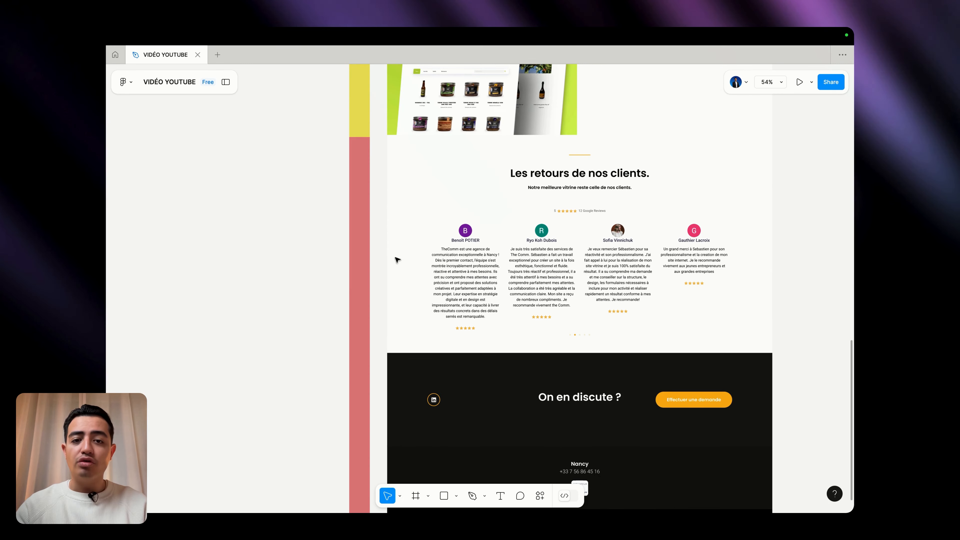
scroll(714, 240, down, 6)
scroll(713, 241, right, 3)
scroll(684, 286, up, 15)
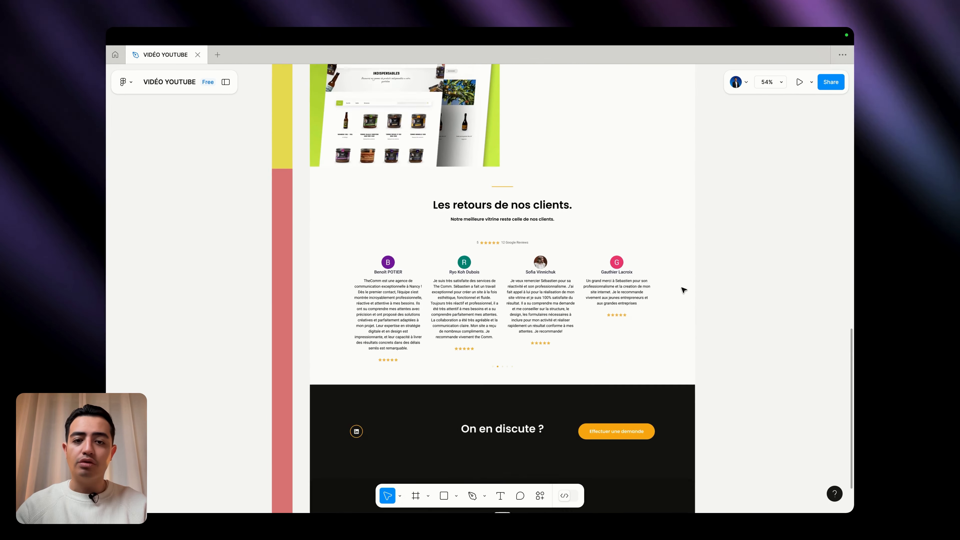
scroll(684, 290, up, 7)
scroll(684, 290, right, 1)
scroll(684, 290, down, 7)
scroll(684, 290, left, 2)
scroll(683, 290, up, 8)
scroll(683, 290, right, 2)
scroll(683, 290, up, 15)
scroll(683, 290, left, 2)
scroll(683, 290, up, 10)
scroll(683, 290, up, 5)
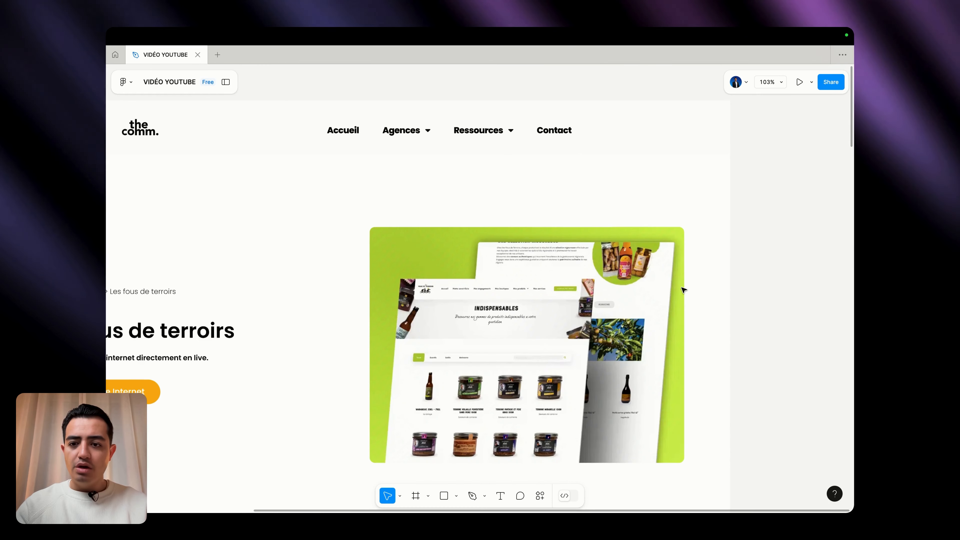
scroll(683, 290, down, 2)
scroll(684, 290, right, 2)
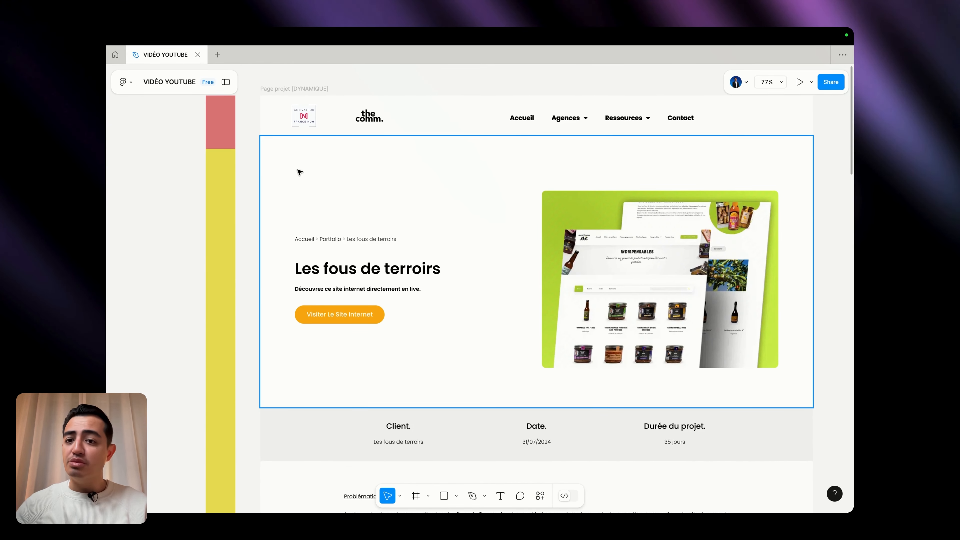
Examine the mockup's dynamic parts: project title and site link, client, date and duration band, description text and image gallery.
scroll(290, 171, down, 11)
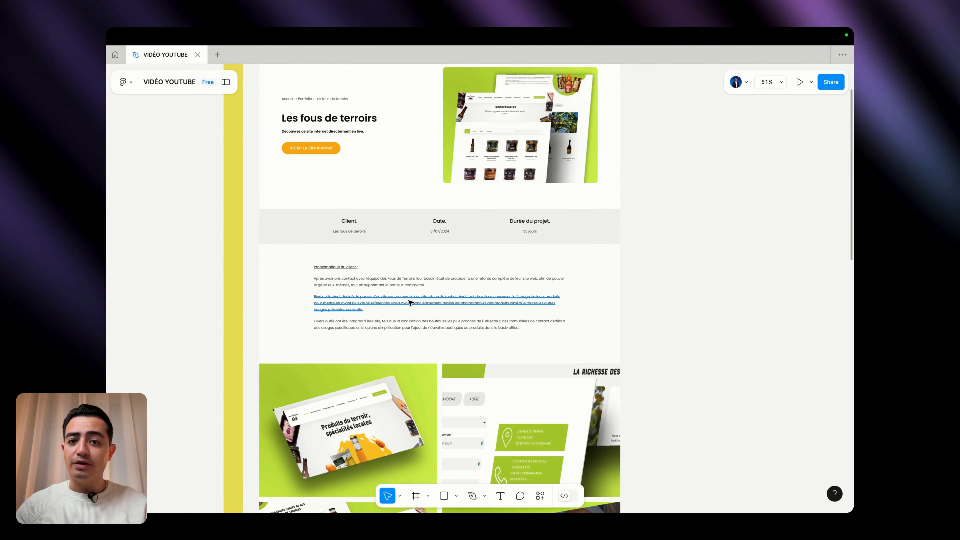
scroll(411, 303, up, 12)
scroll(411, 303, up, 3)
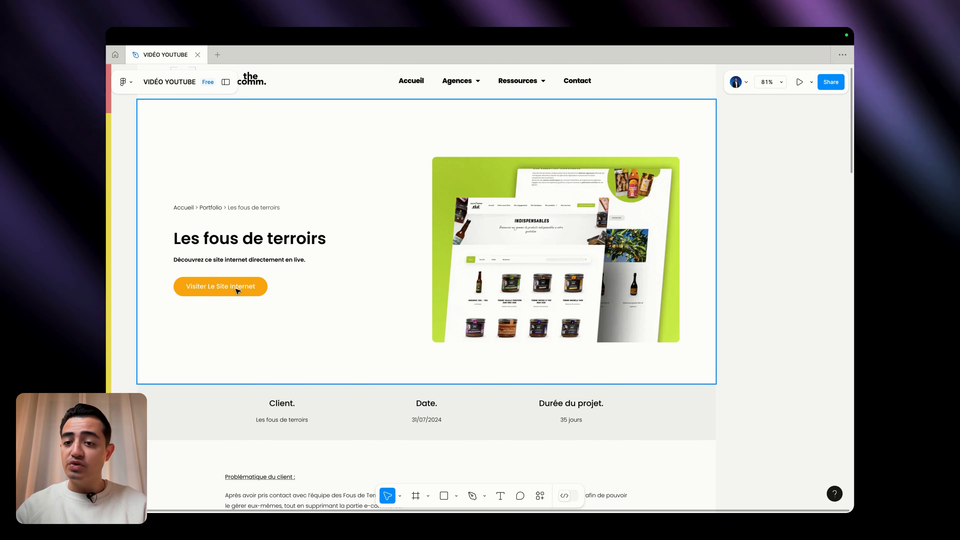
scroll(261, 296, down, 2)
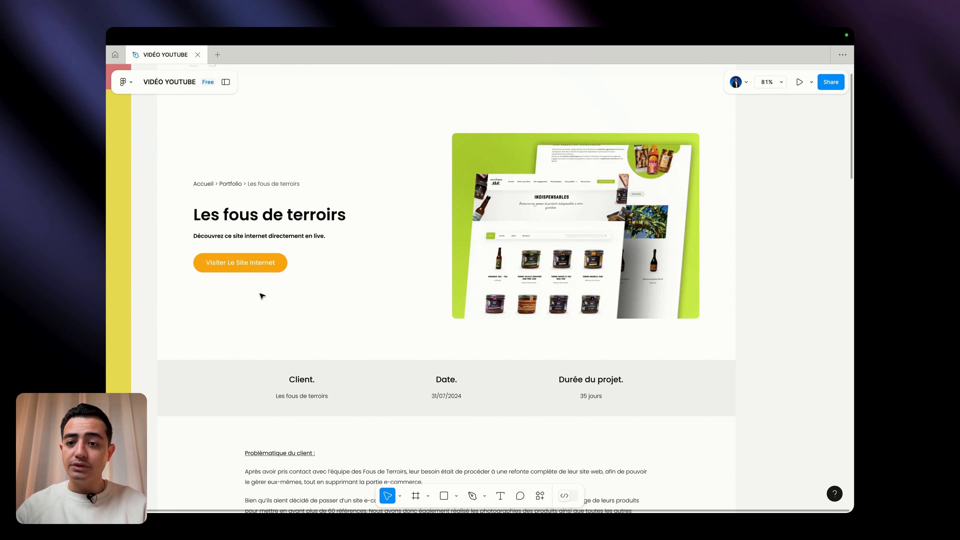
scroll(262, 296, down, 5)
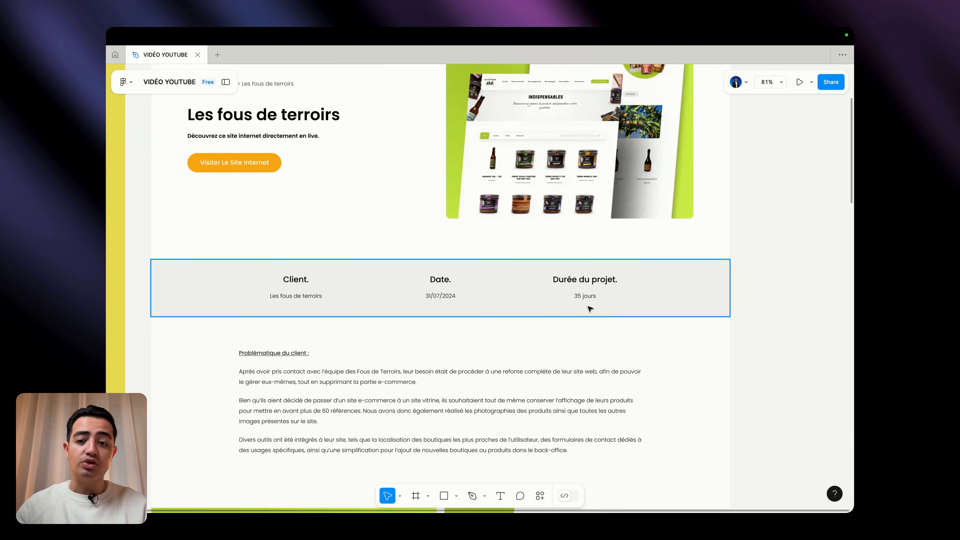
scroll(590, 308, down, 5)
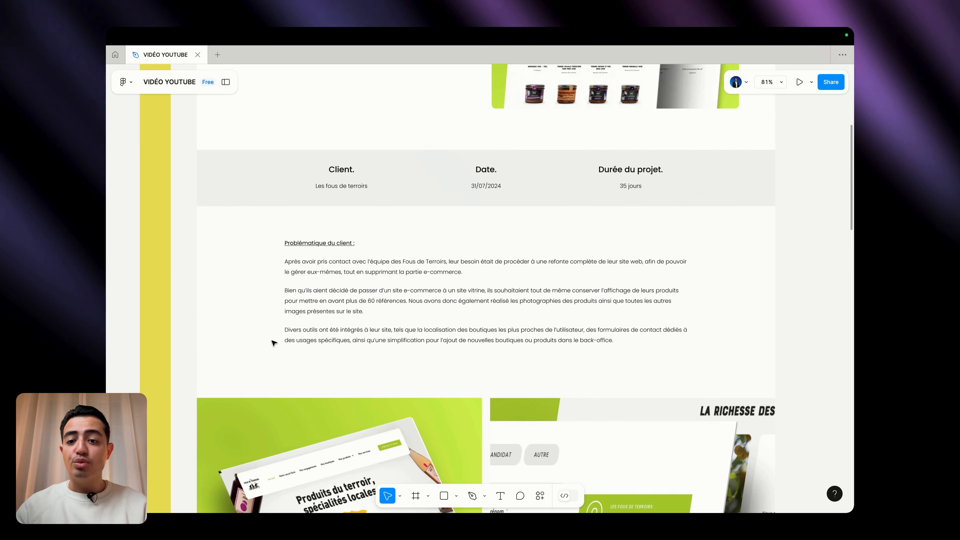
scroll(727, 324, down, 10)
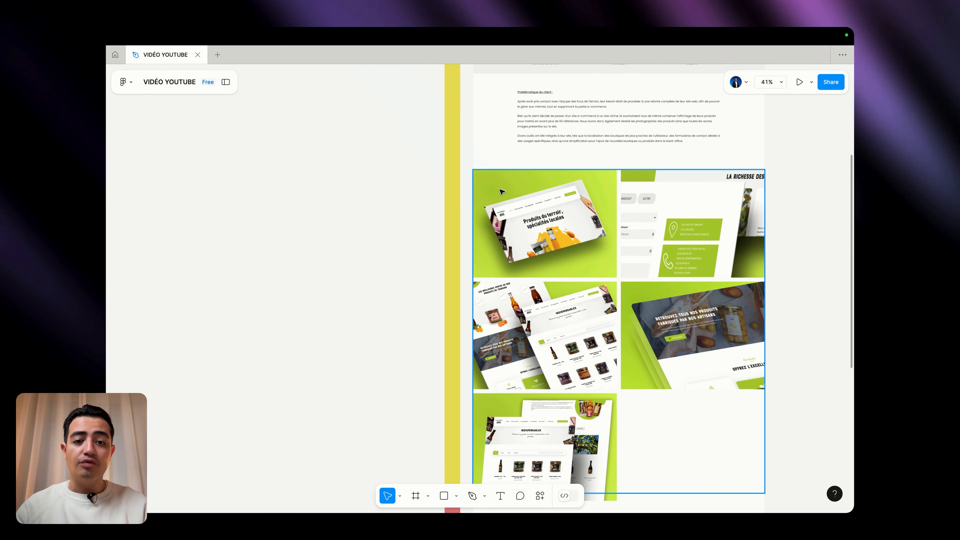
scroll(713, 255, up, 2)
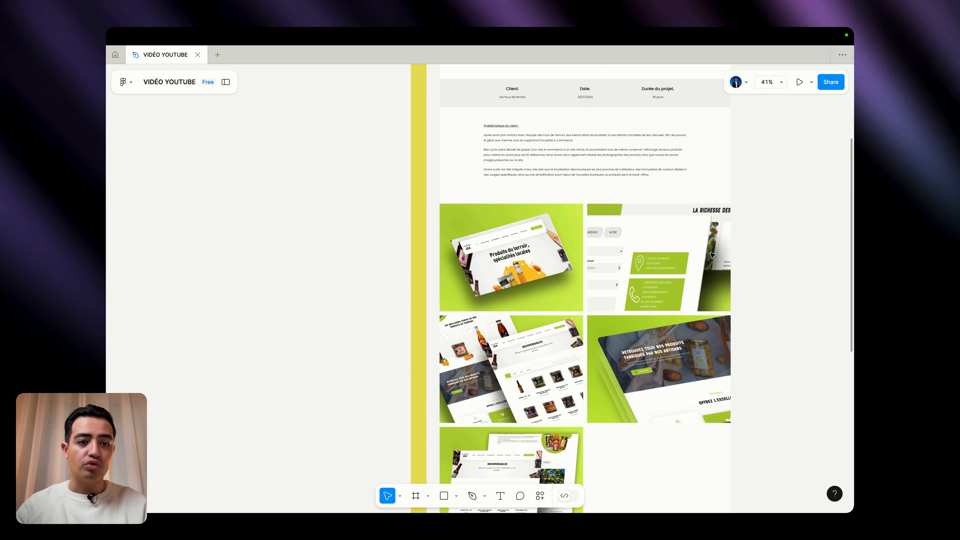
scroll(713, 255, up, 4)
scroll(713, 255, right, 3)
scroll(713, 255, up, 4)
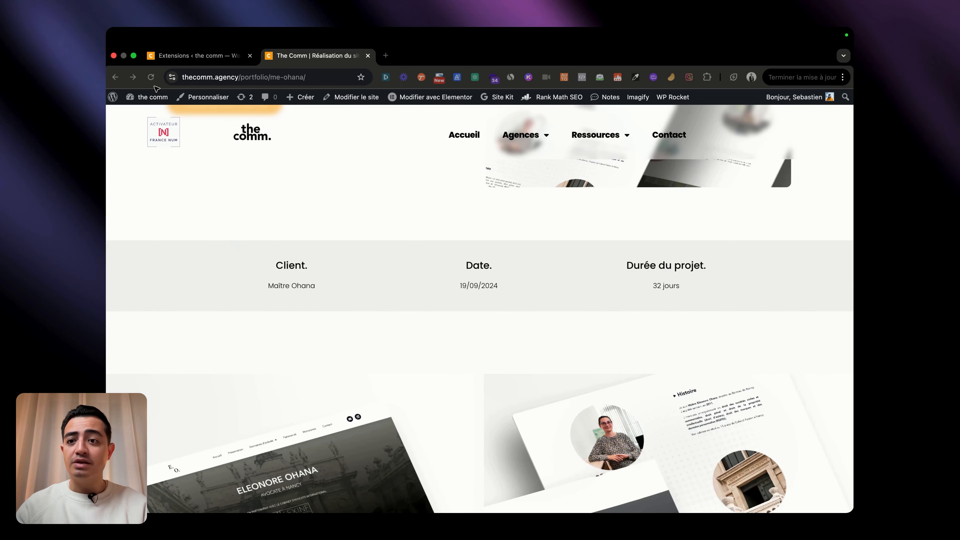
Switch to the WordPress admin, open the form for a new Portfolio site and examine its fields from client name to site URL.
click(196, 56)
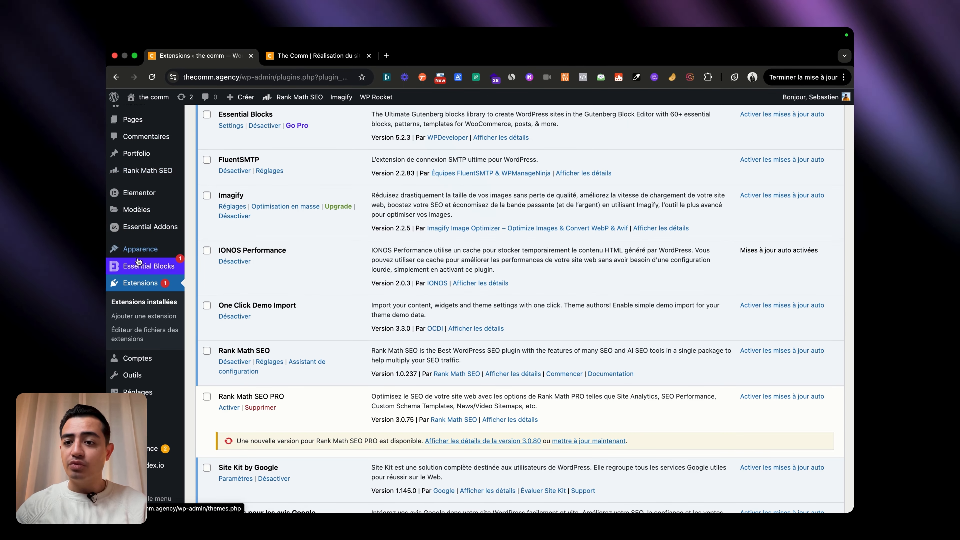
scroll(158, 220, up, 2)
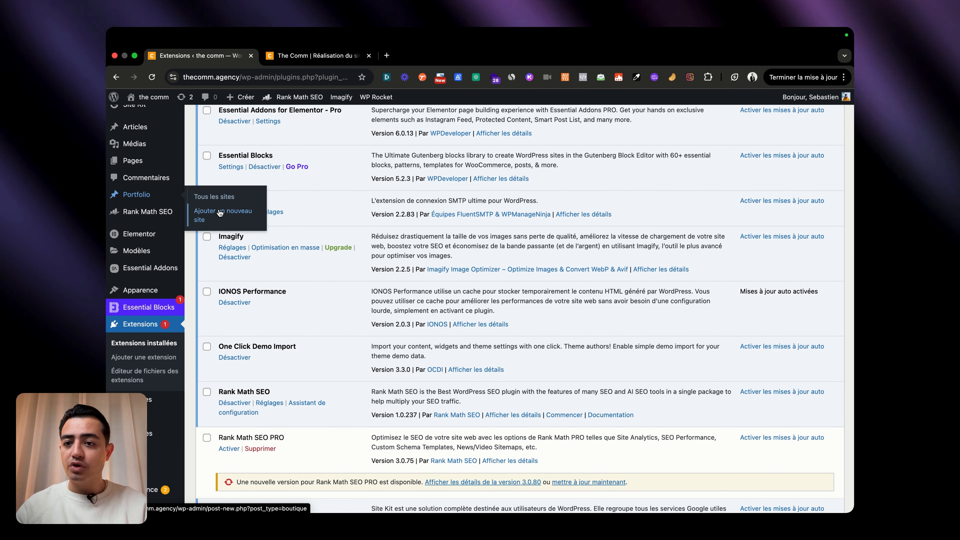
click(220, 213)
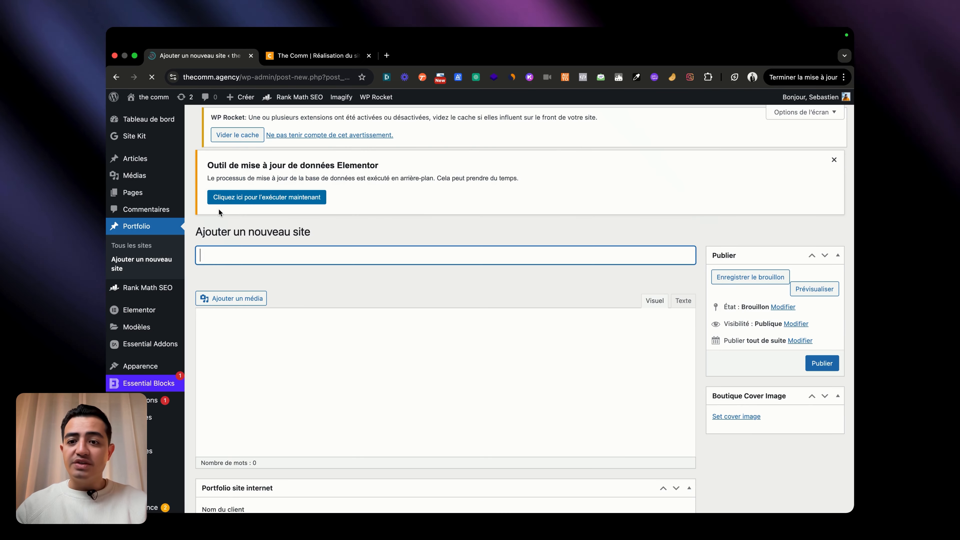
scroll(318, 275, down, 1)
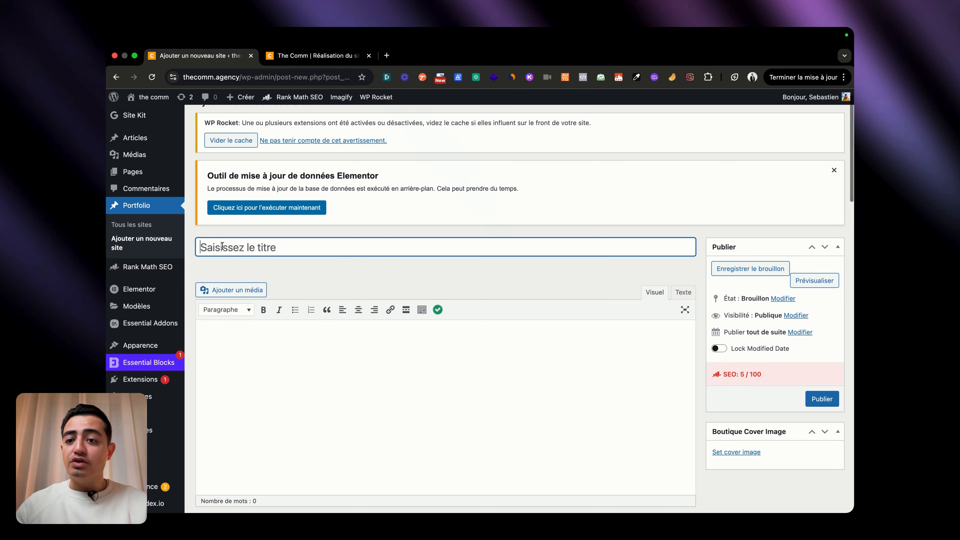
scroll(269, 296, down, 15)
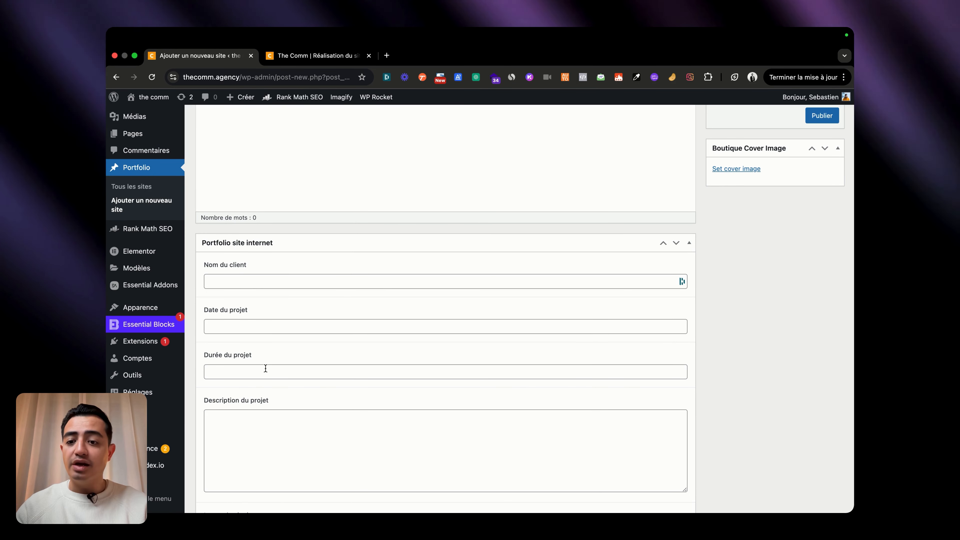
scroll(306, 425, down, 20)
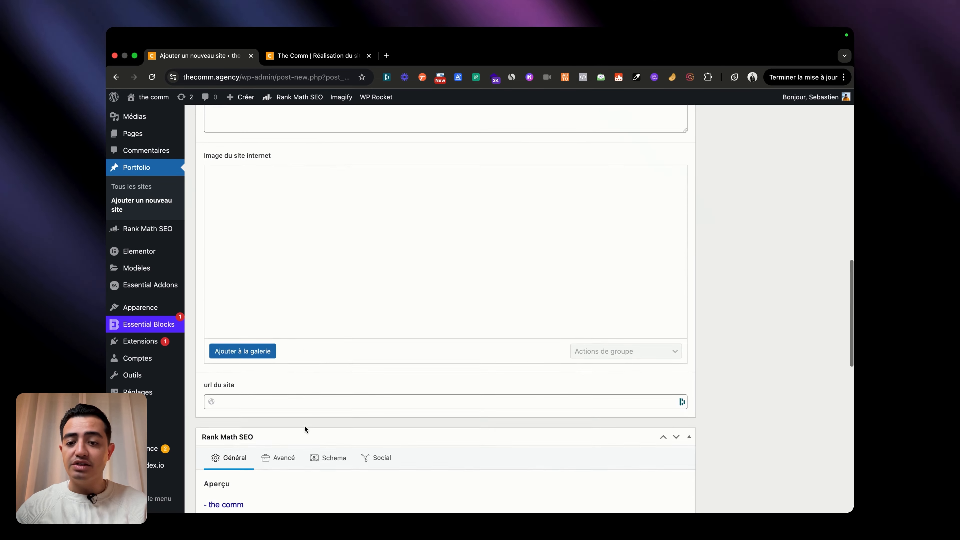
scroll(304, 426, up, 20)
scroll(305, 425, up, 15)
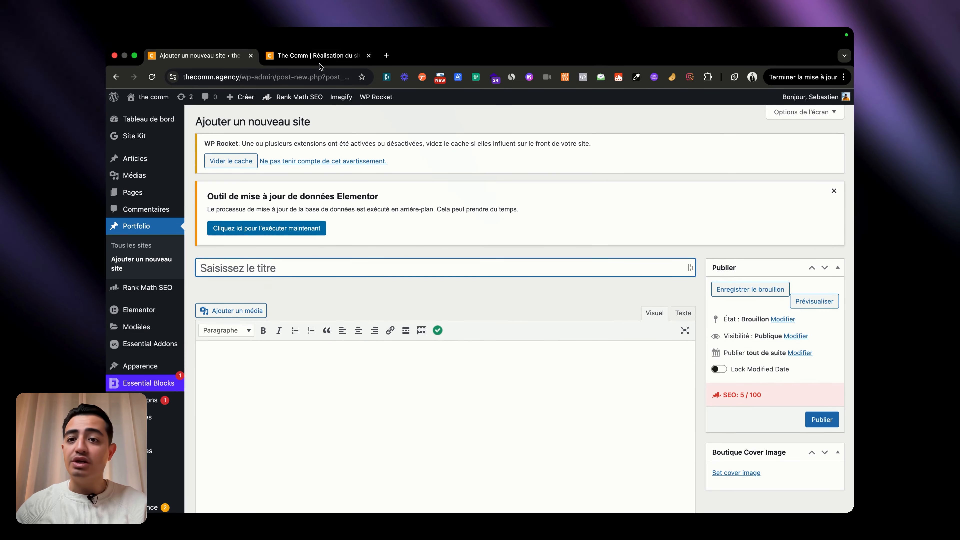
Return to the published portfolio project page and view its hero section with title, site link and image.
click(319, 63)
scroll(469, 333, up, 8)
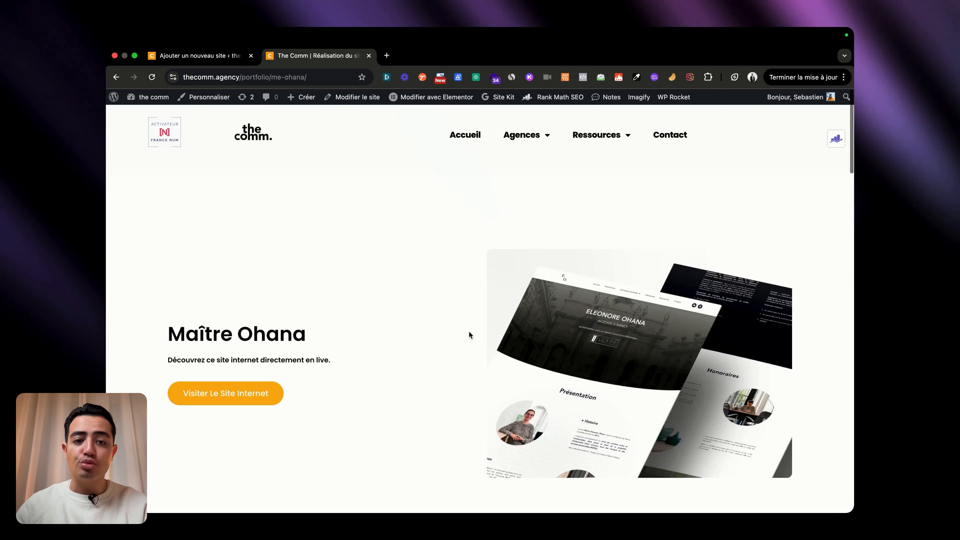
scroll(469, 335, down, 1)
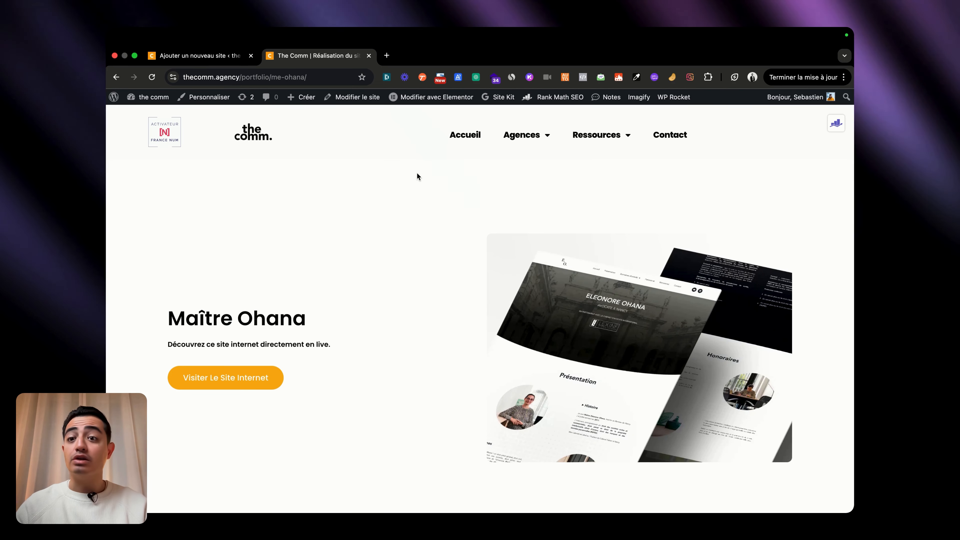
Go back to the WordPress admin and open the list of all blog articles.
click(193, 54)
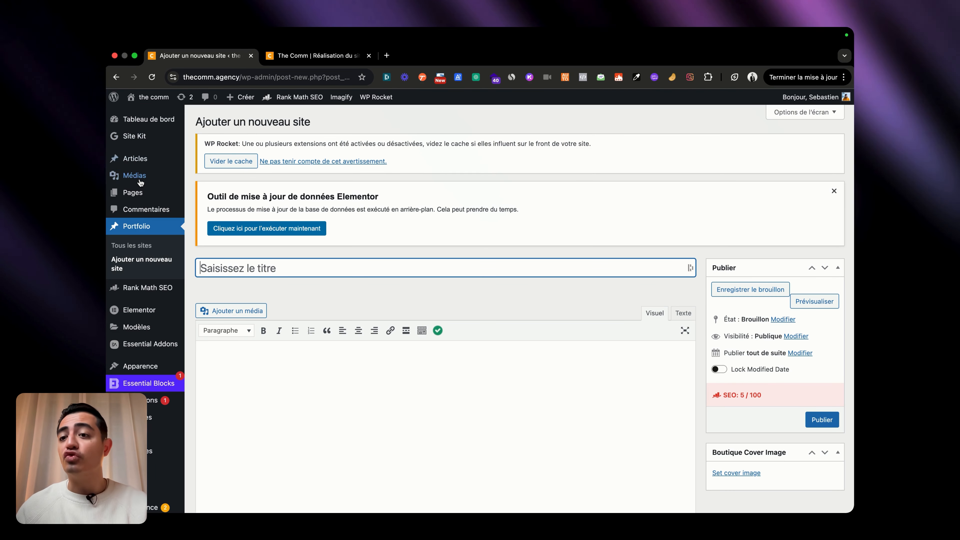
mouse_move(133, 196)
mouse_move(152, 161)
click(242, 160)
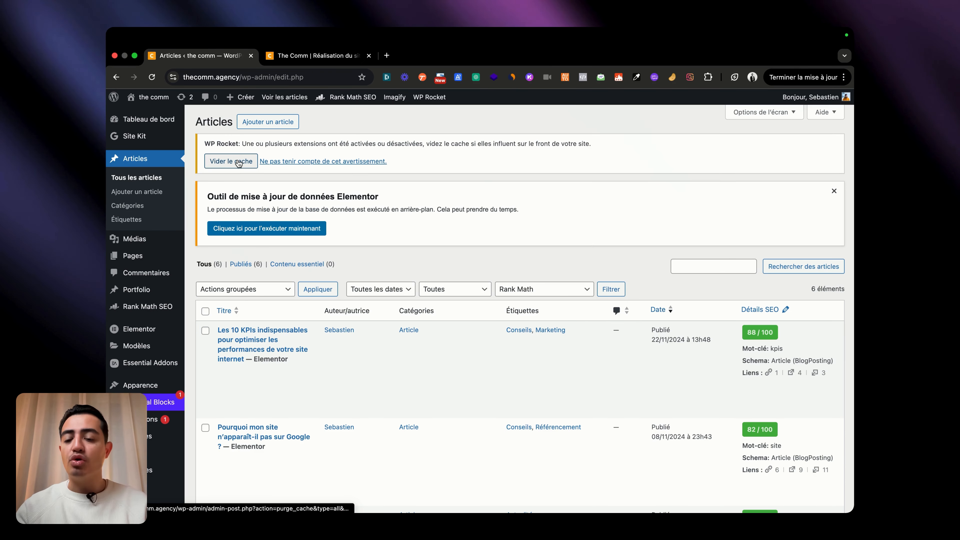
scroll(484, 391, down, 2)
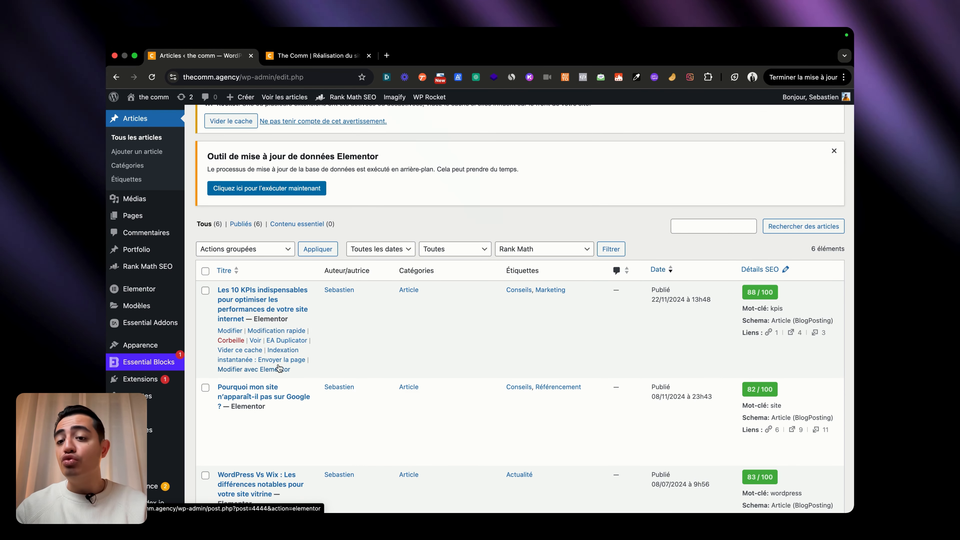
Open the edit page of the article "Les 10 KPIs indispensables" in a new browser tab and look over its content area.
right_click(251, 296)
click(260, 299)
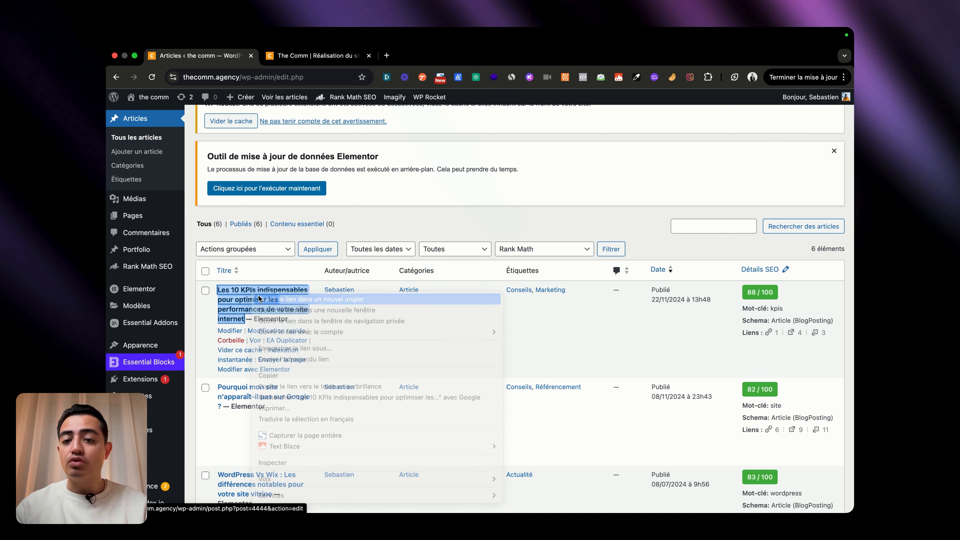
click(297, 62)
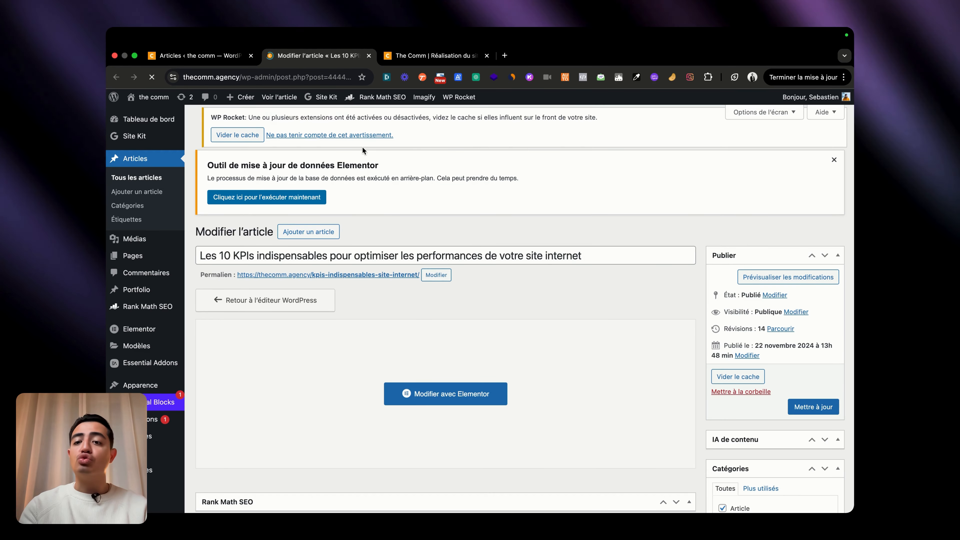
scroll(452, 285, down, 7)
scroll(340, 242, up, 6)
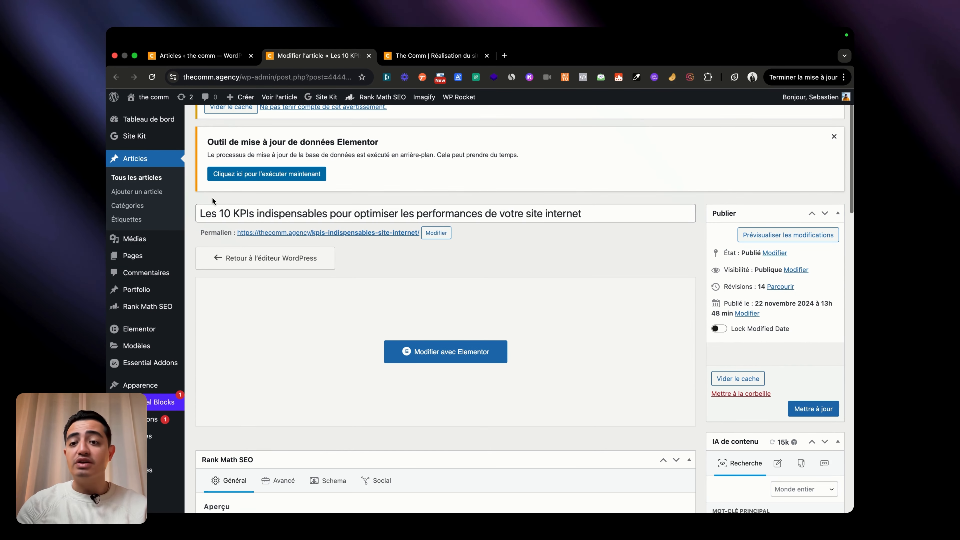
From the article list, open the "Les 10 KPIs indispensables" article in Elementor in a new tab and review its page content.
click(235, 59)
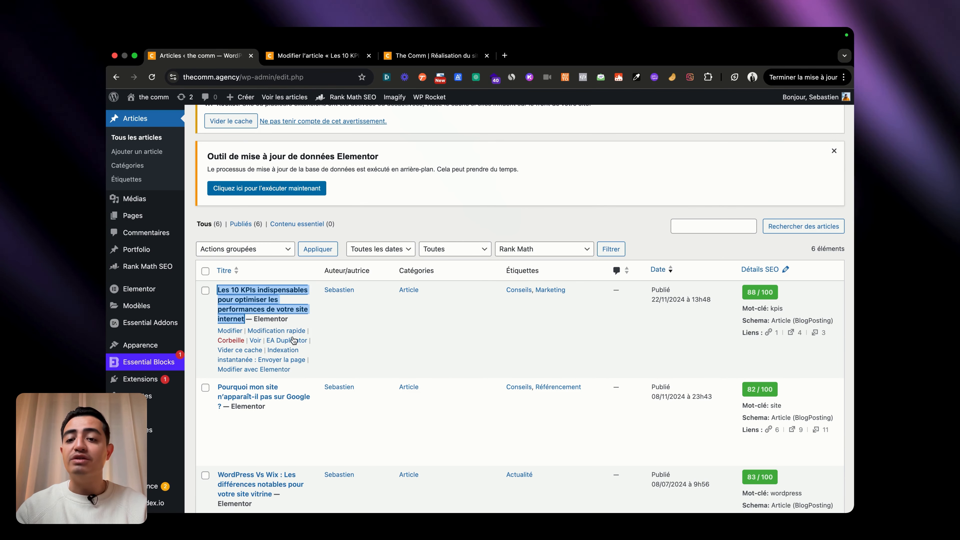
right_click(284, 372)
click(321, 306)
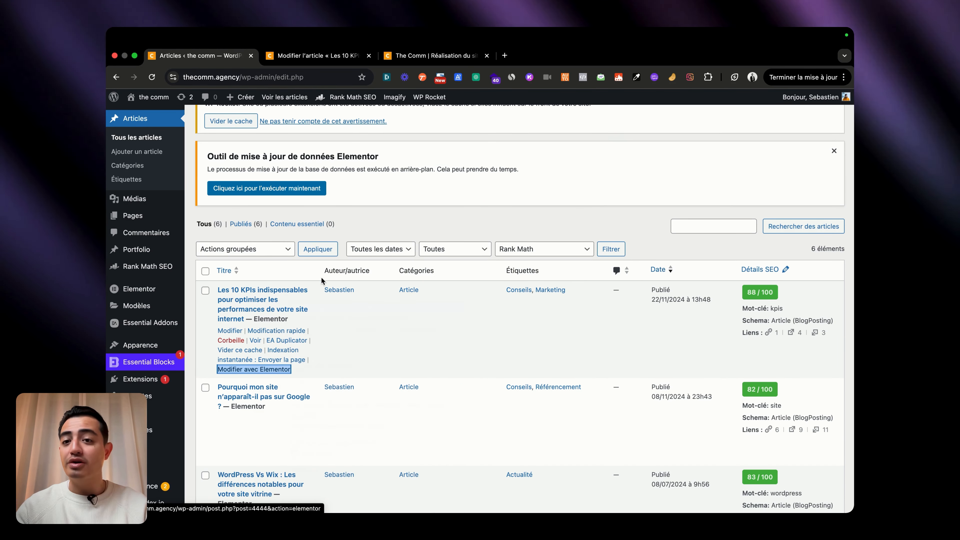
click(443, 56)
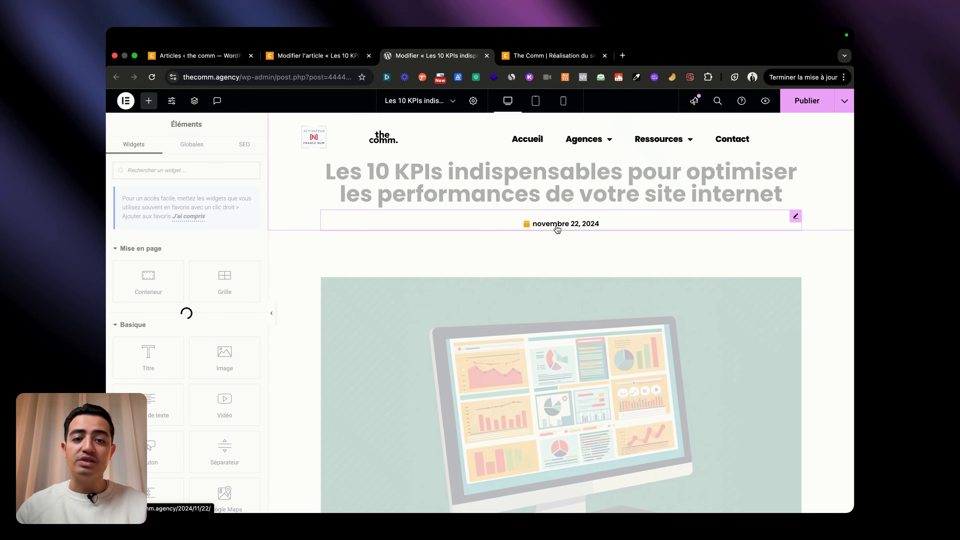
scroll(557, 229, down, 10)
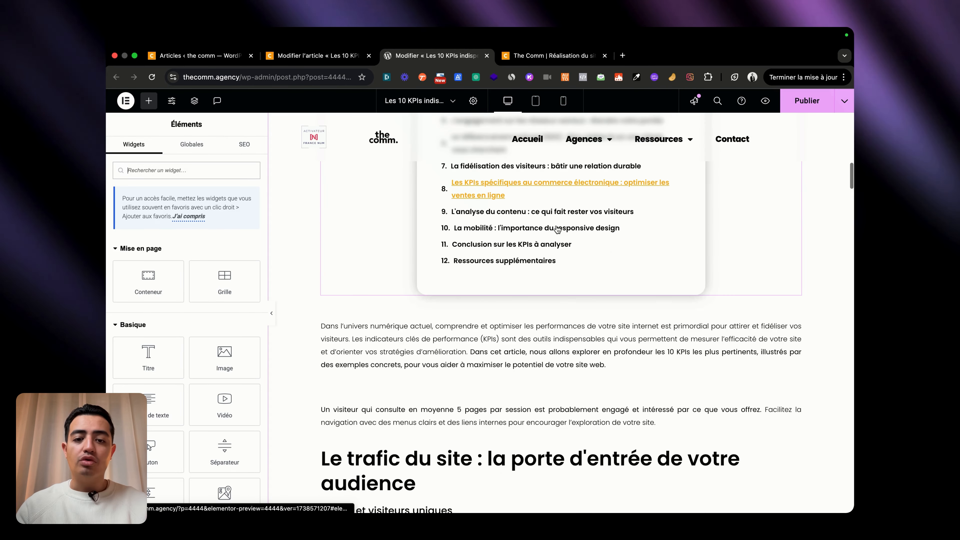
scroll(557, 229, down, 4)
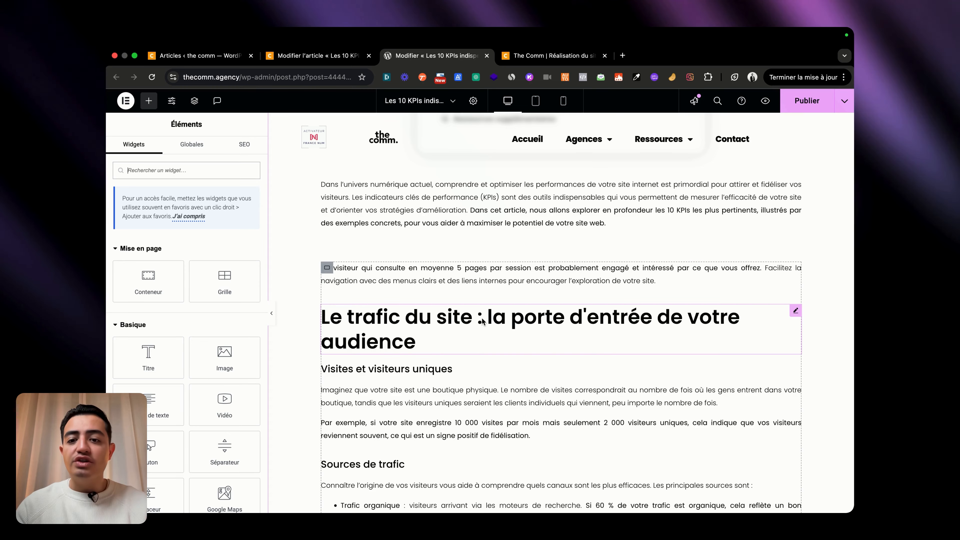
Look through the remaining text sections of the KPI article in the Elementor editor and return to its header image.
scroll(482, 320, down, 15)
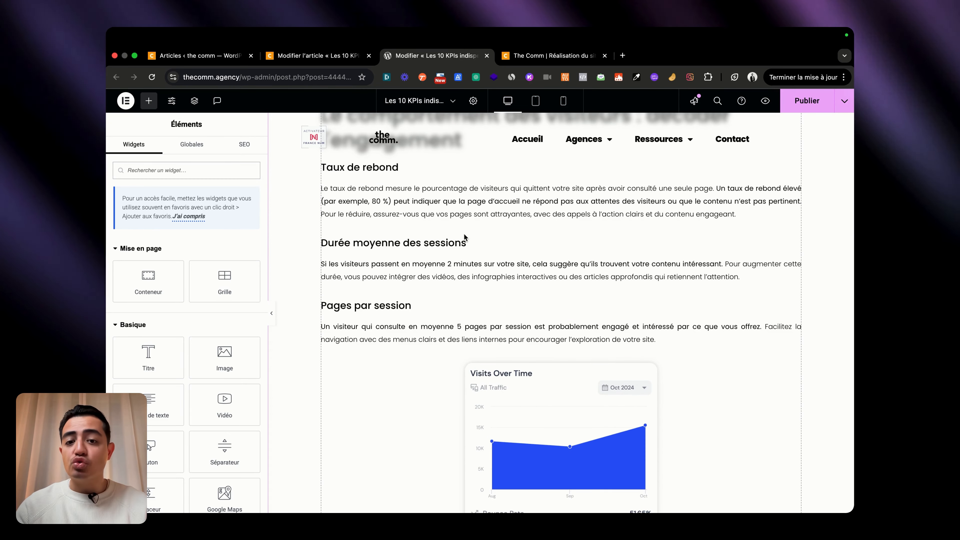
scroll(465, 237, down, 7)
scroll(415, 423, up, 20)
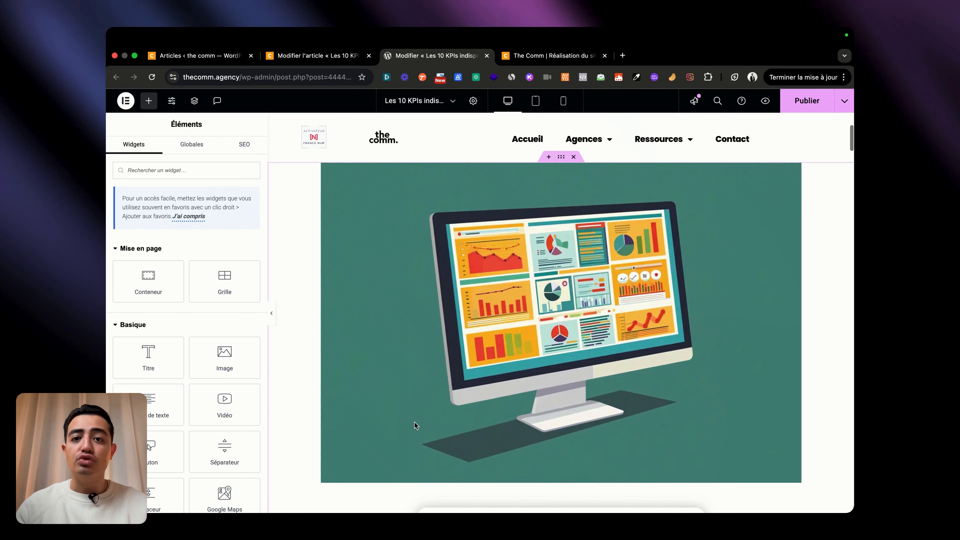
Return to the WordPress admin and open the list of all portfolio sites.
click(306, 56)
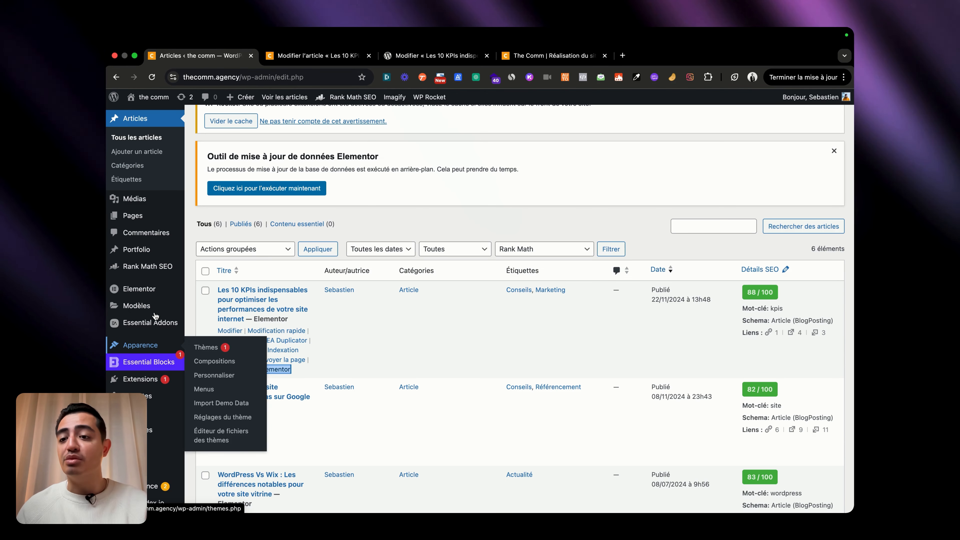
mouse_move(137, 285)
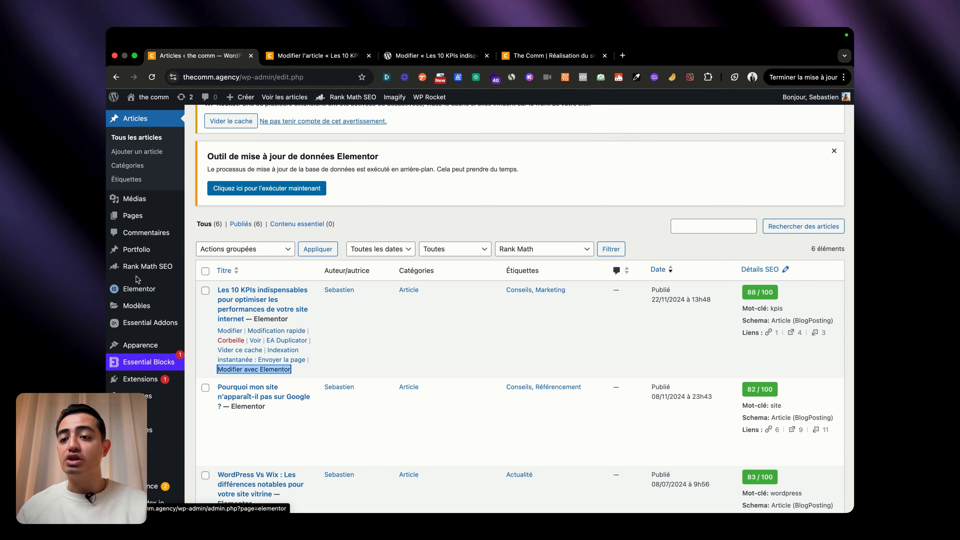
mouse_move(137, 250)
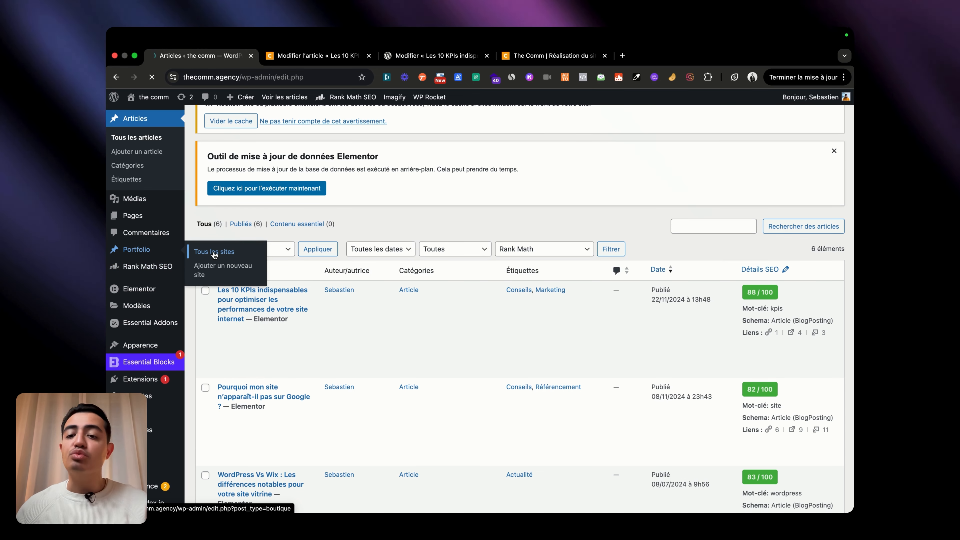
click(214, 252)
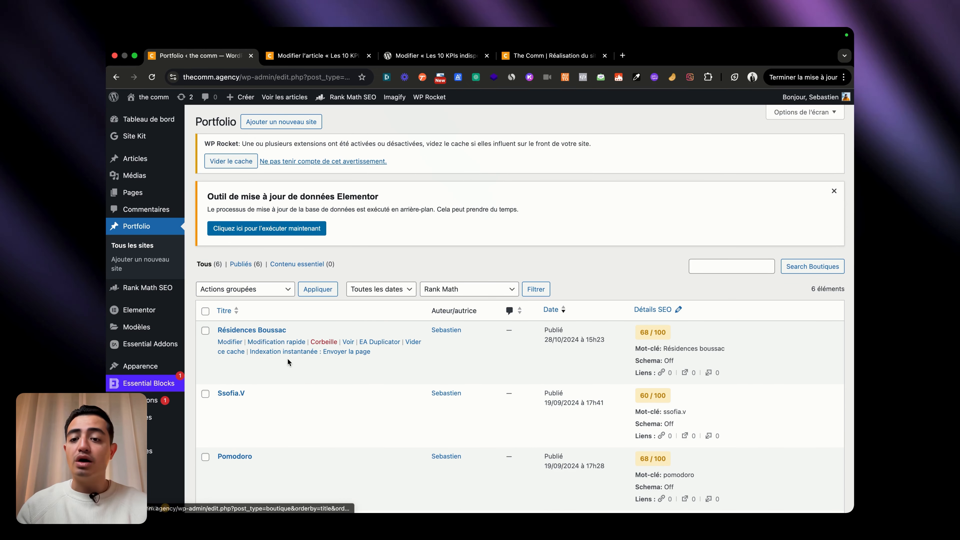
Open the "Résidences Boussac" portfolio site for editing, look over its custom fields and go back to the portfolio list.
scroll(505, 357, down, 10)
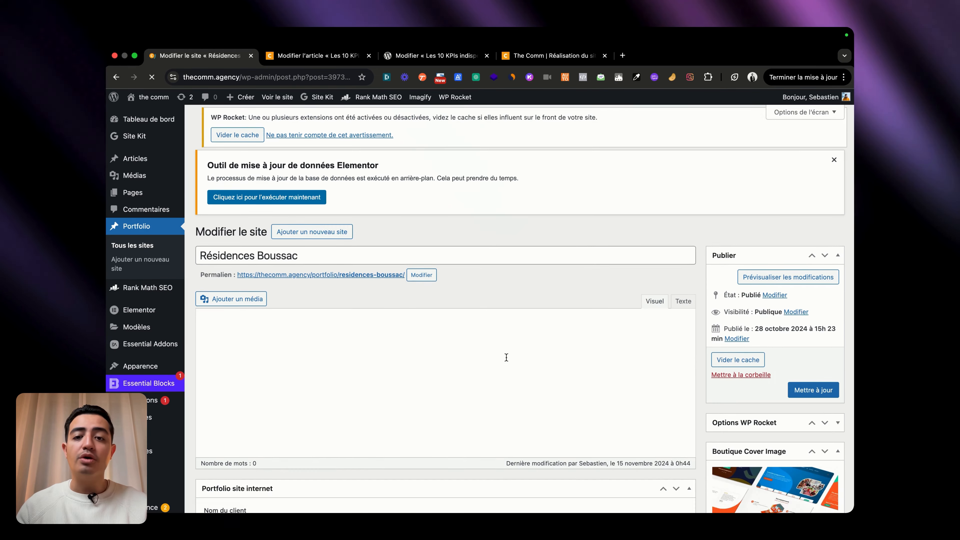
scroll(506, 357, down, 10)
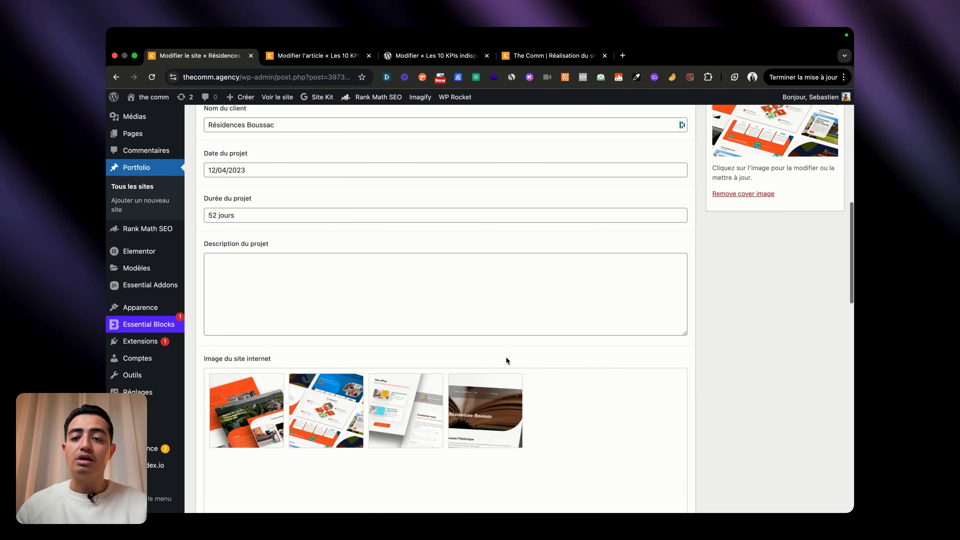
scroll(506, 358, left, 5)
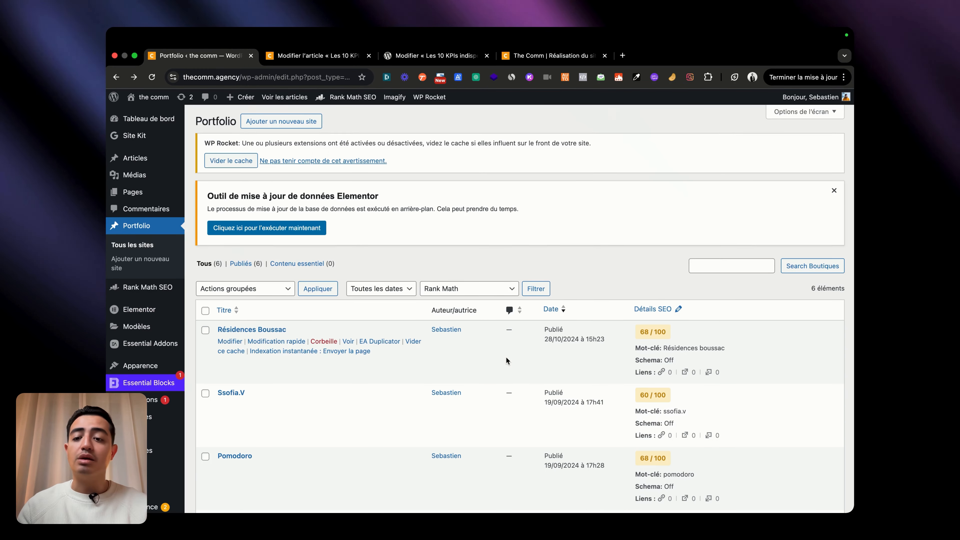
Open the "Les fous de terroirs" portfolio site for editing and examine its description, client, date, duration and image fields.
scroll(505, 357, down, 6)
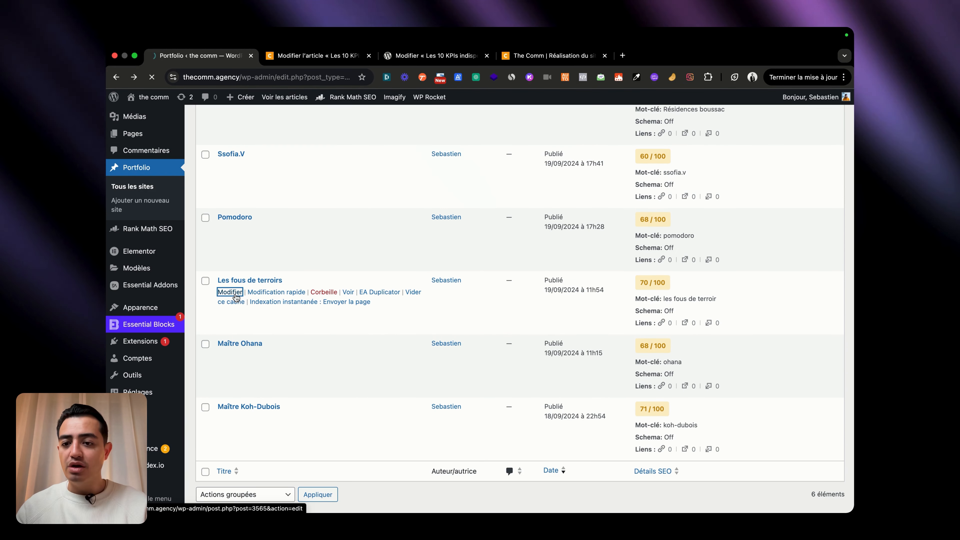
scroll(459, 307, down, 2)
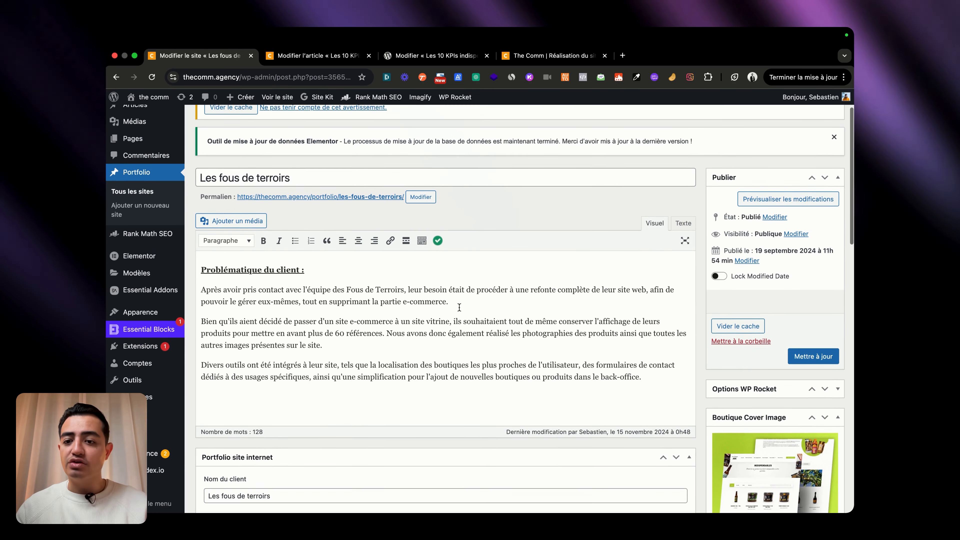
scroll(417, 348, down, 11)
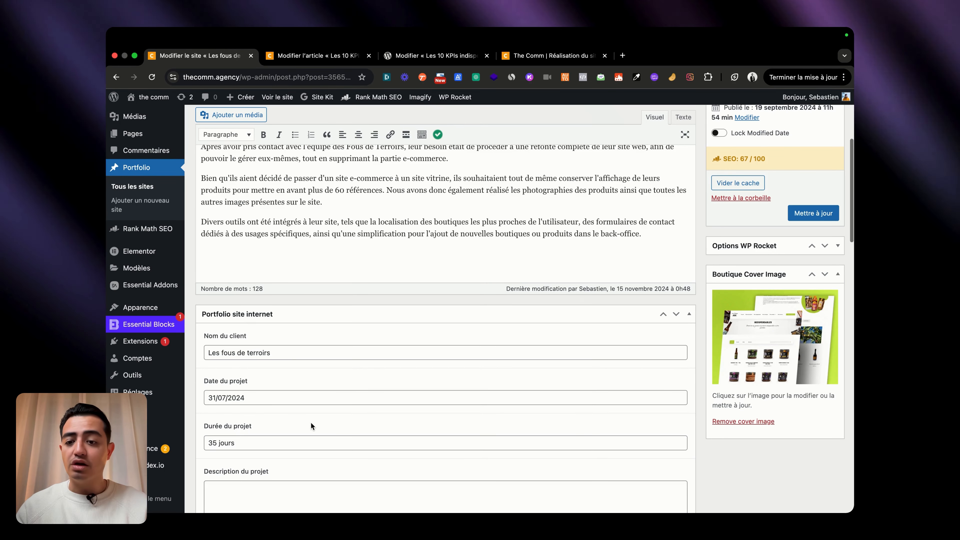
scroll(310, 422, up, 2)
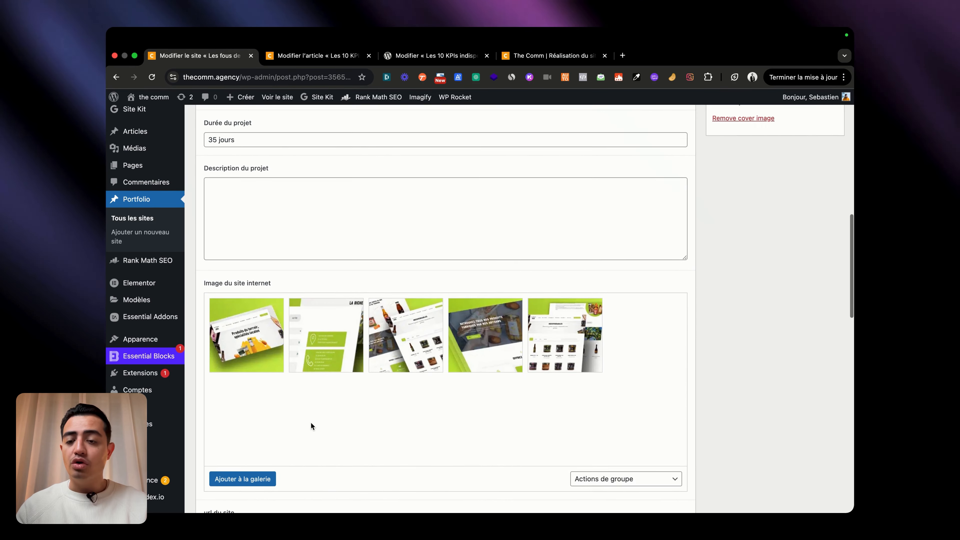
scroll(234, 203, up, 10)
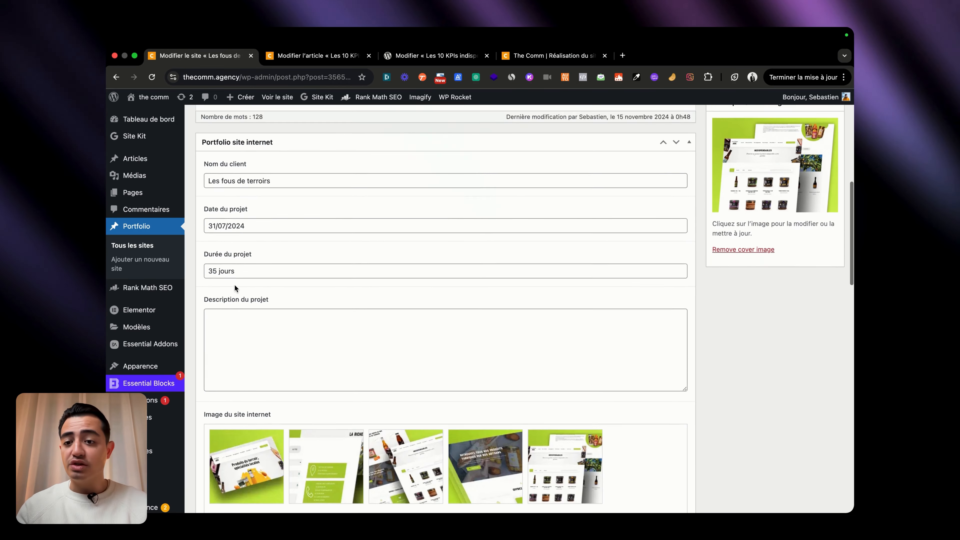
scroll(288, 346, down, 9)
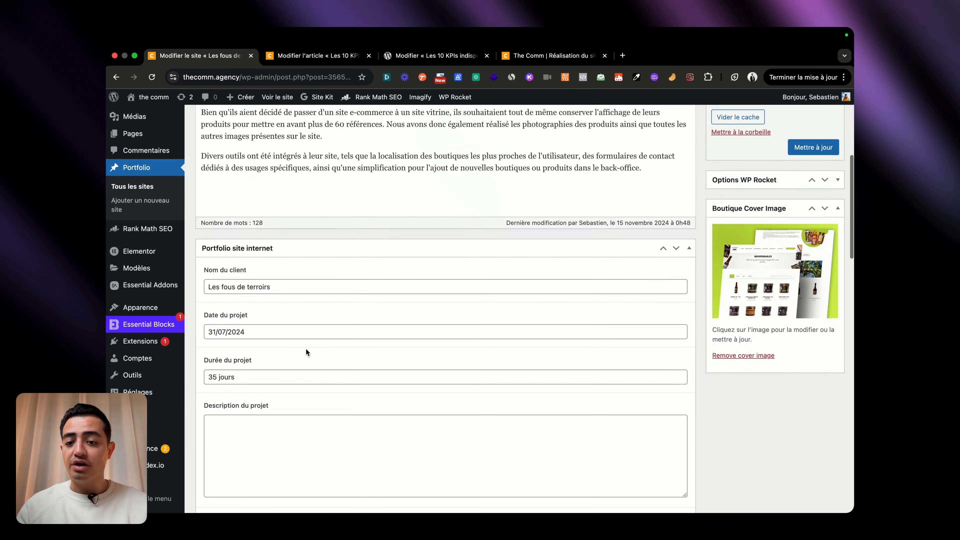
scroll(277, 323, up, 10)
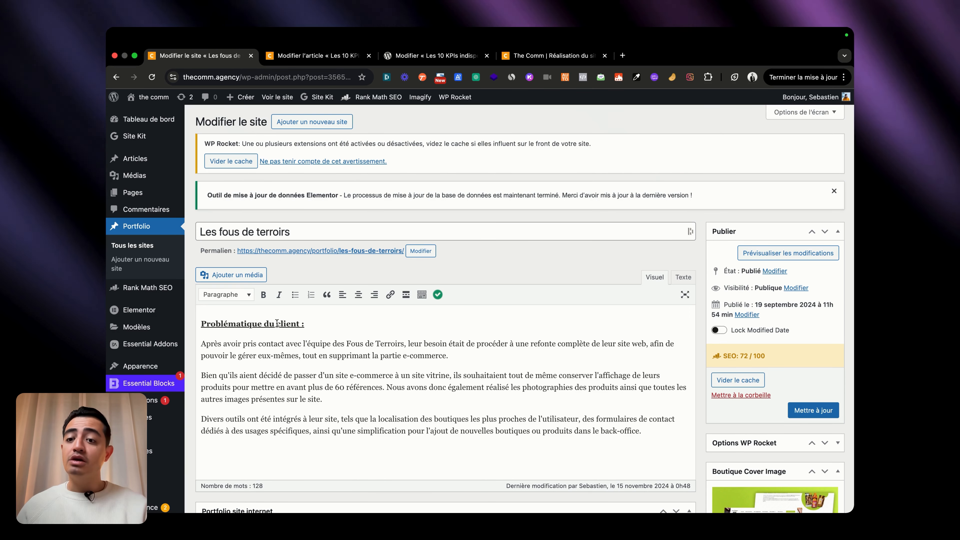
Open the page for adding extensions and search the plugin directory for "custom page type UI".
scroll(151, 393, down, 5)
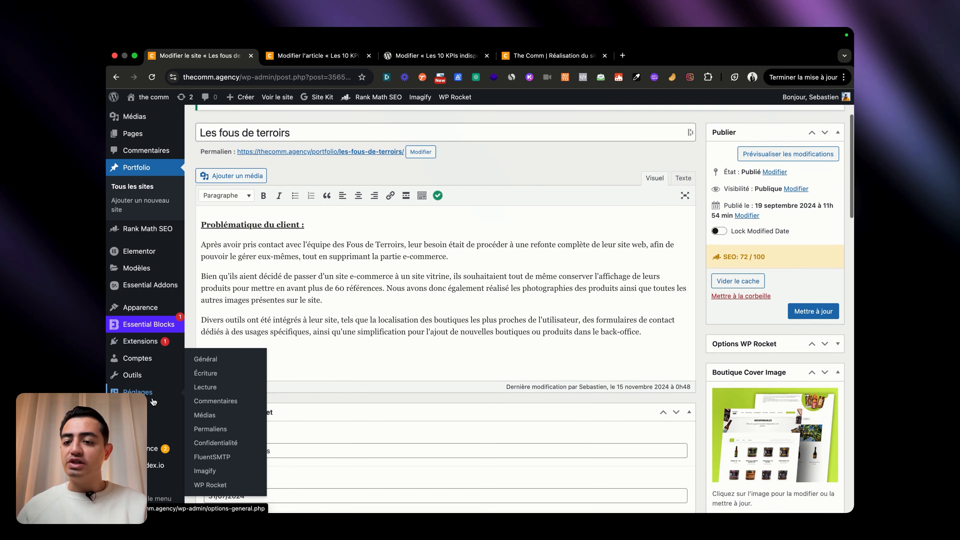
mouse_move(143, 377)
mouse_move(149, 345)
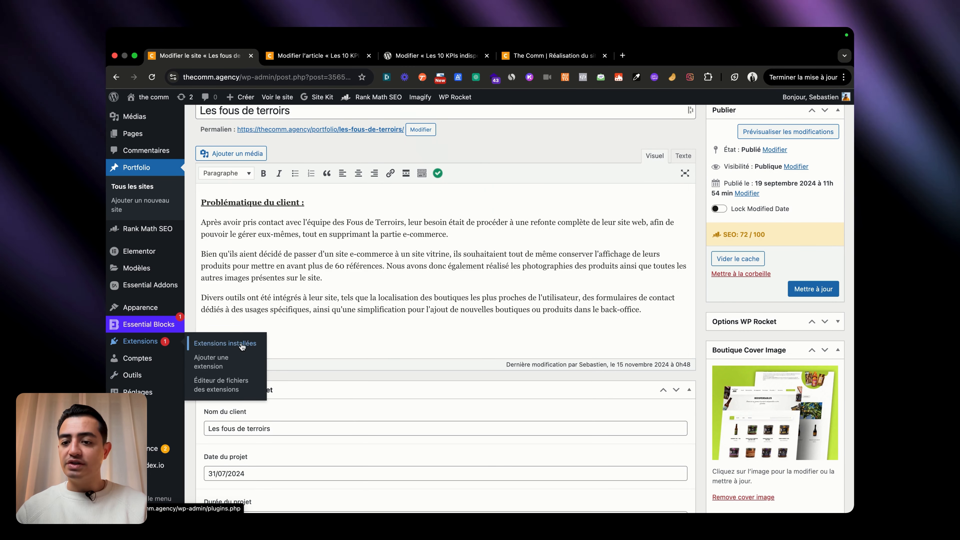
click(223, 360)
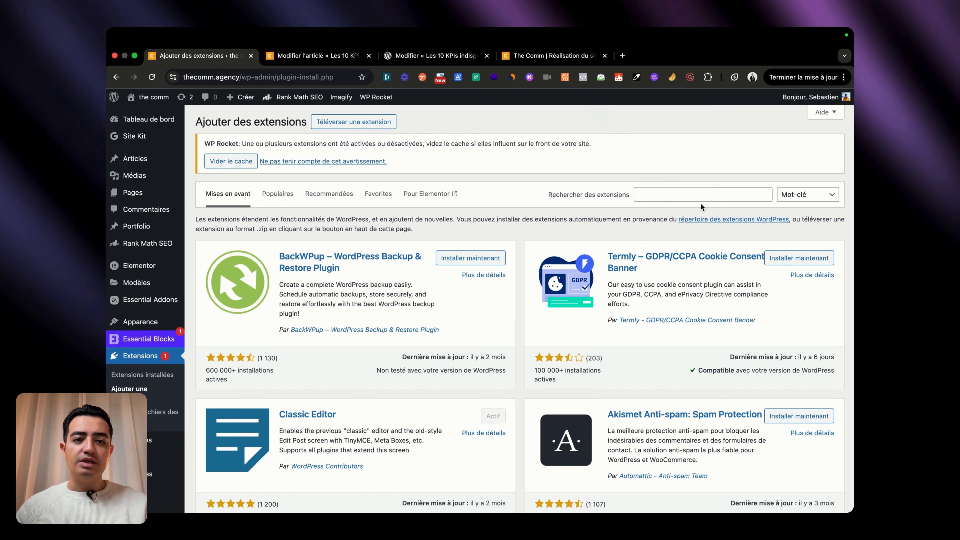
click(688, 196)
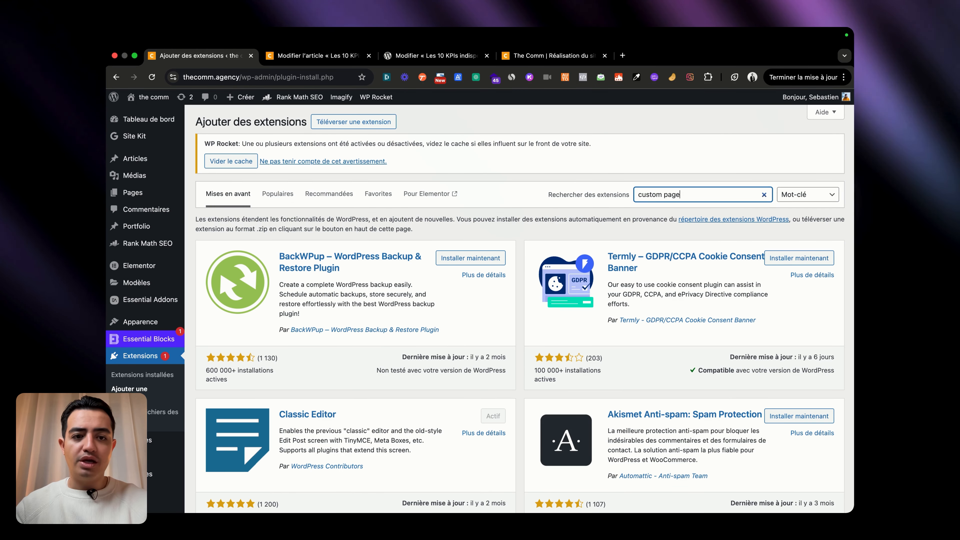
text(custom page typu)
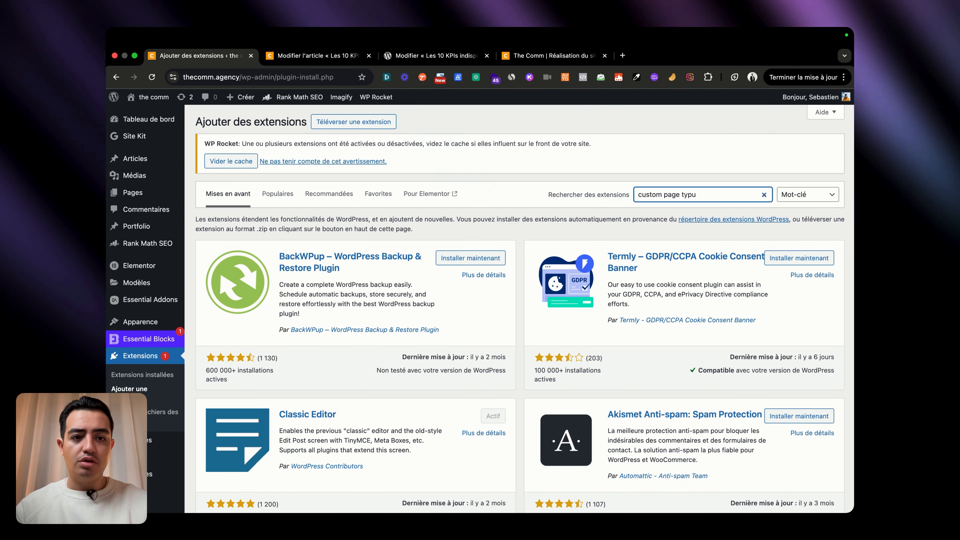
key(BackSpace)
text(e UI)
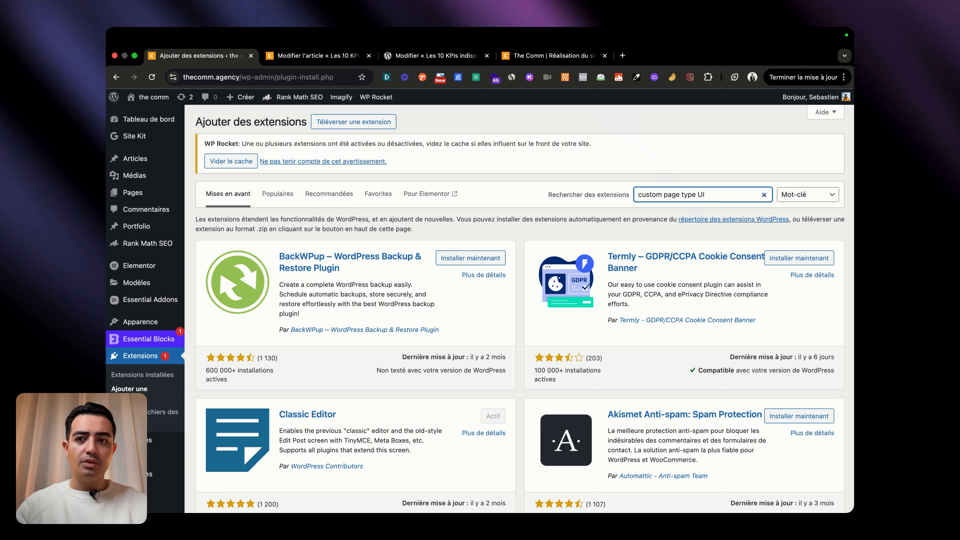
key(Return)
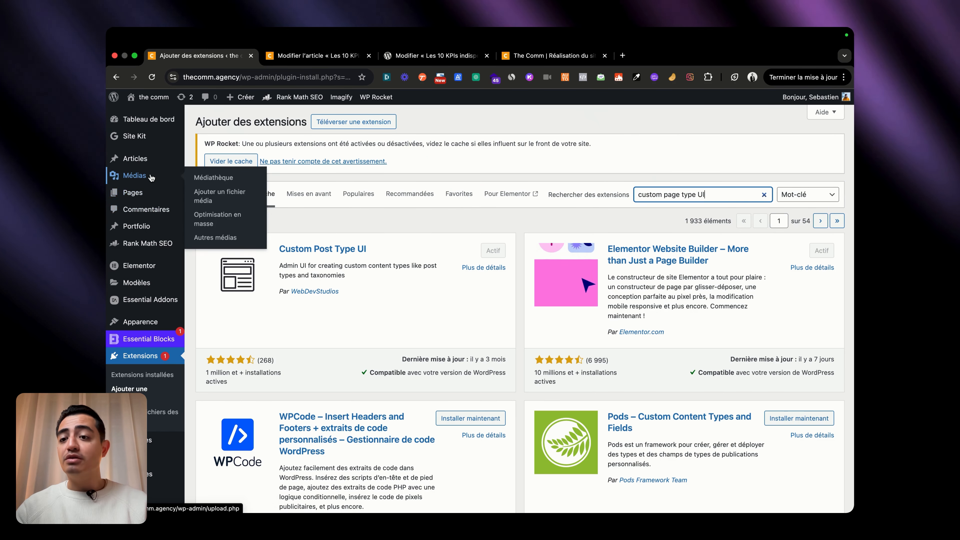
Switch to the published portfolio project page and view its hero section and client, date and duration details.
mouse_move(149, 231)
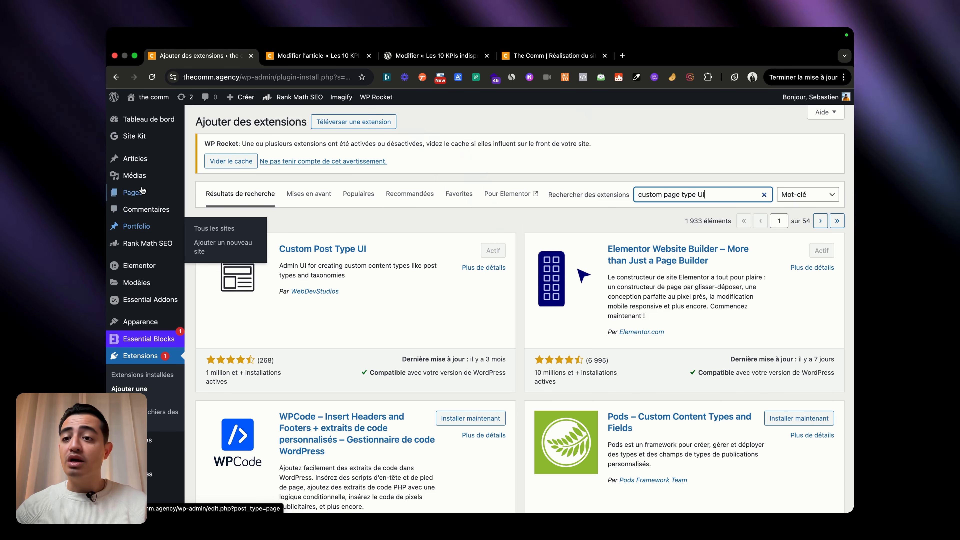
mouse_move(136, 164)
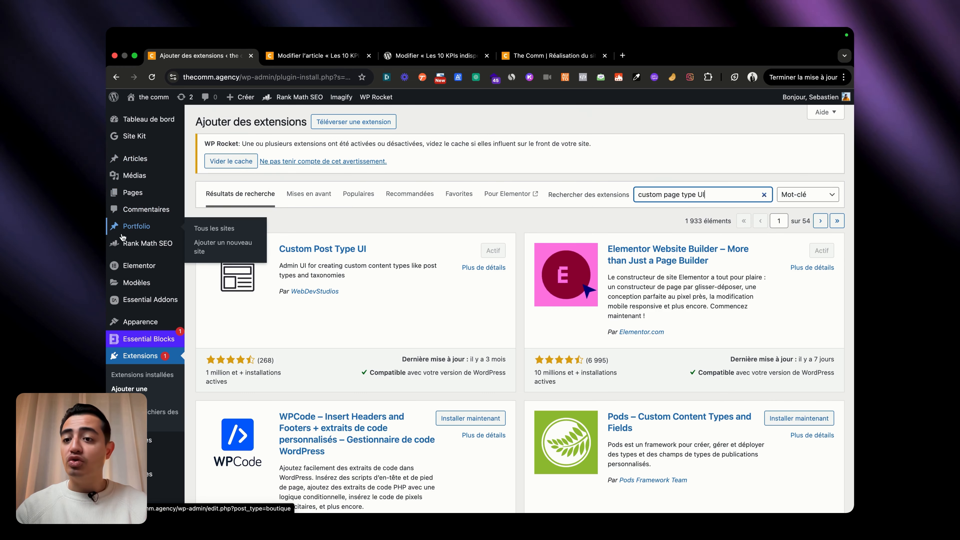
mouse_move(147, 232)
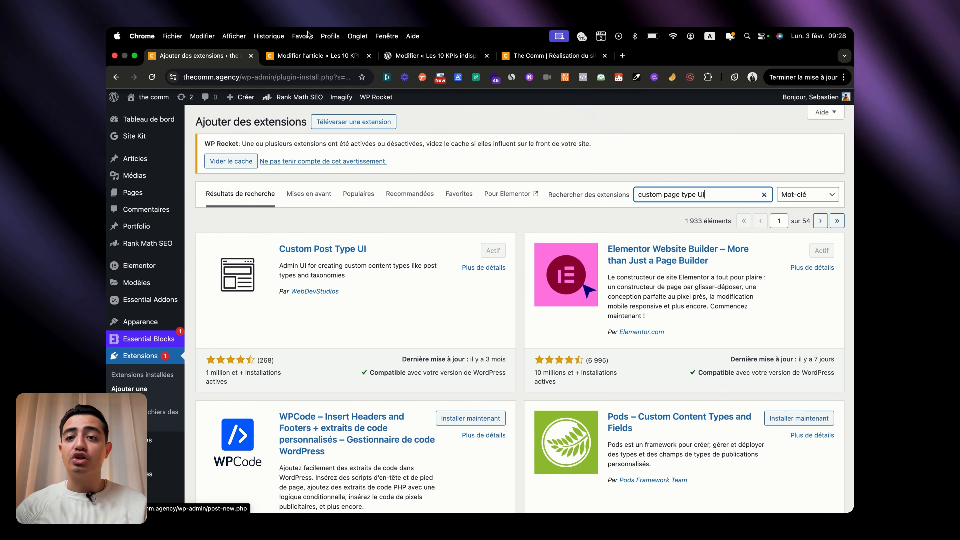
scroll(457, 332, down, 4)
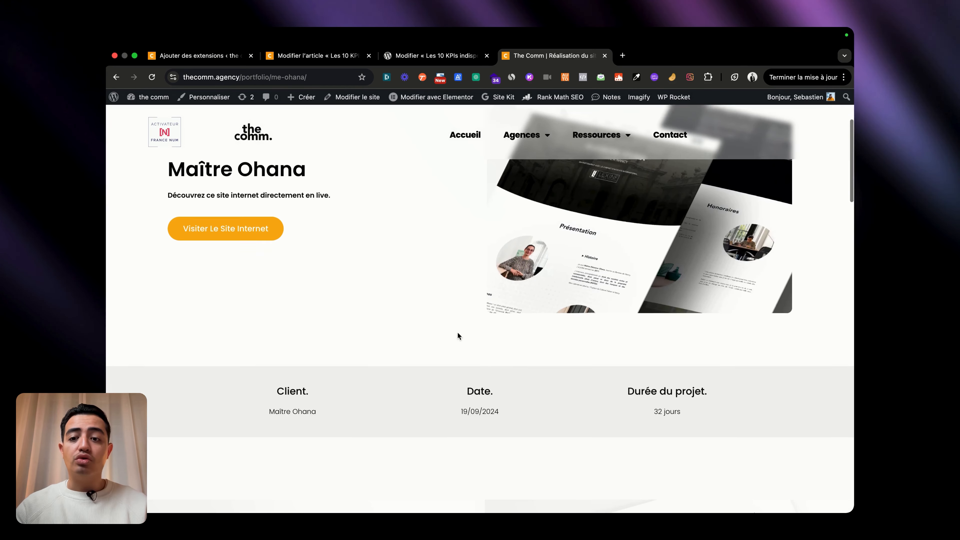
Return to the page for adding extensions and replace the search term with a new one beginning with "A".
click(200, 57)
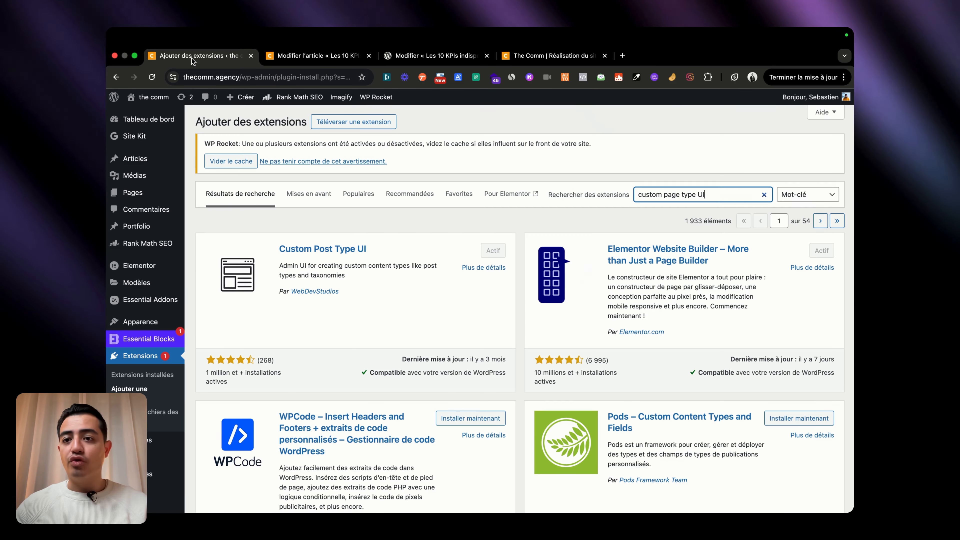
triple_click(714, 194)
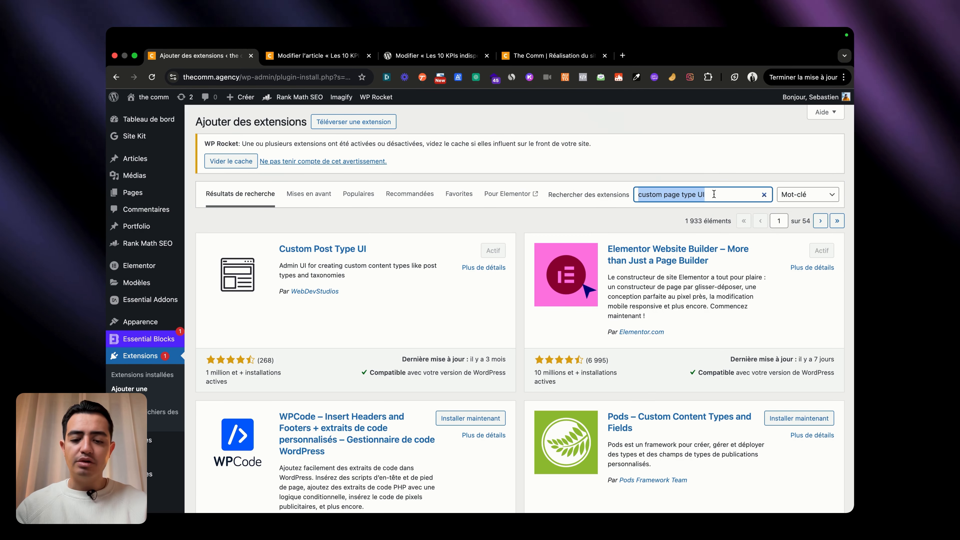
text(A)
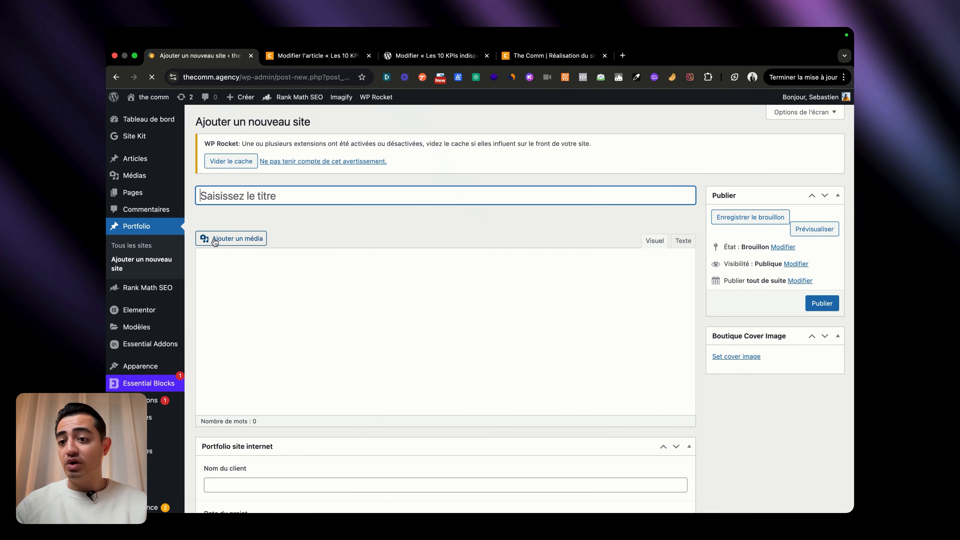
Open the form for adding a new portfolio site and look over its empty custom fields.
scroll(458, 373, down, 5)
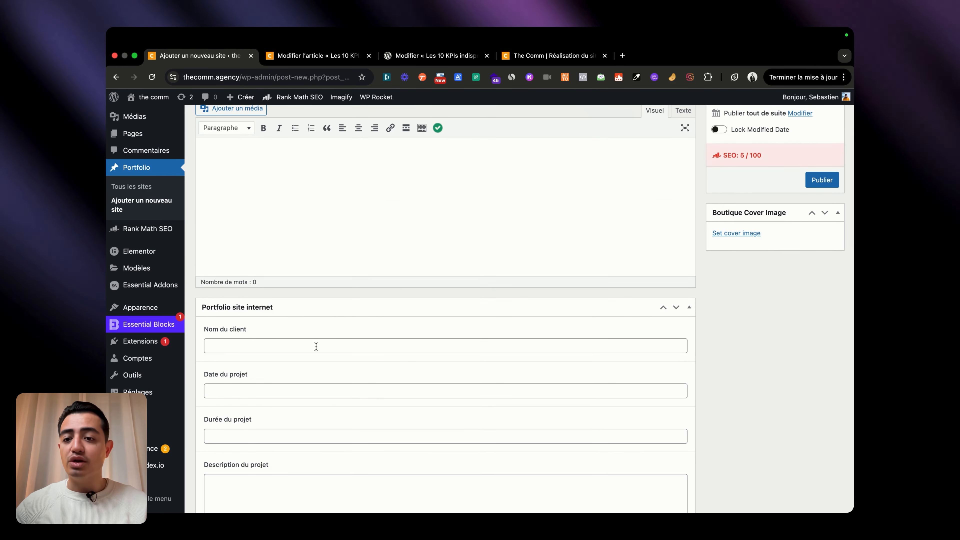
scroll(266, 338, down, 2)
scroll(296, 338, down, 3)
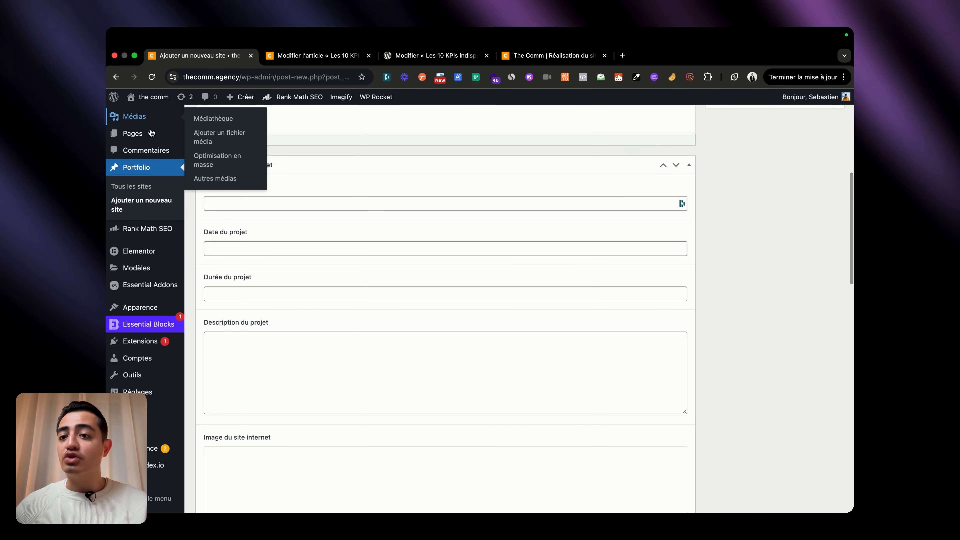
scroll(139, 163, up, 2)
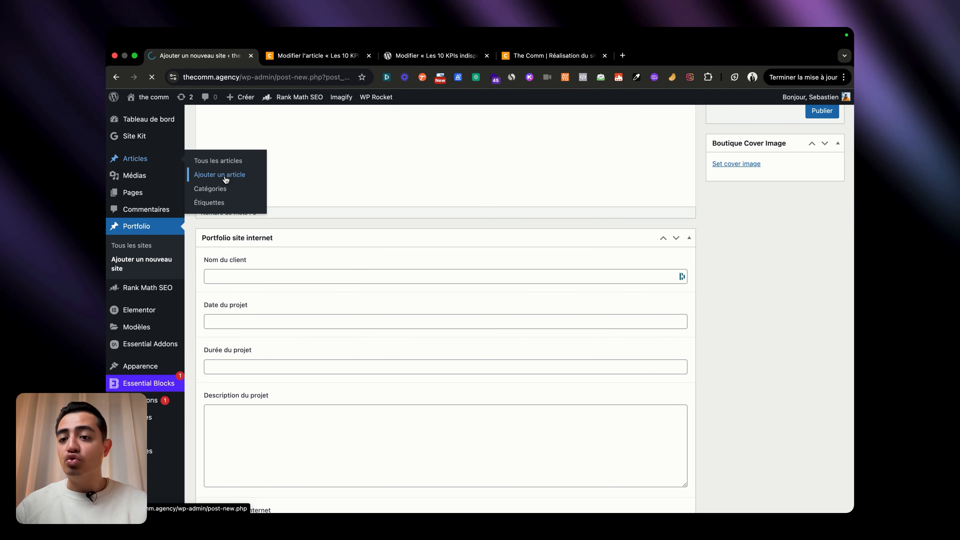
Open the form for adding a new article and look over its content editor, SEO, category and tag sections.
scroll(463, 290, down, 4)
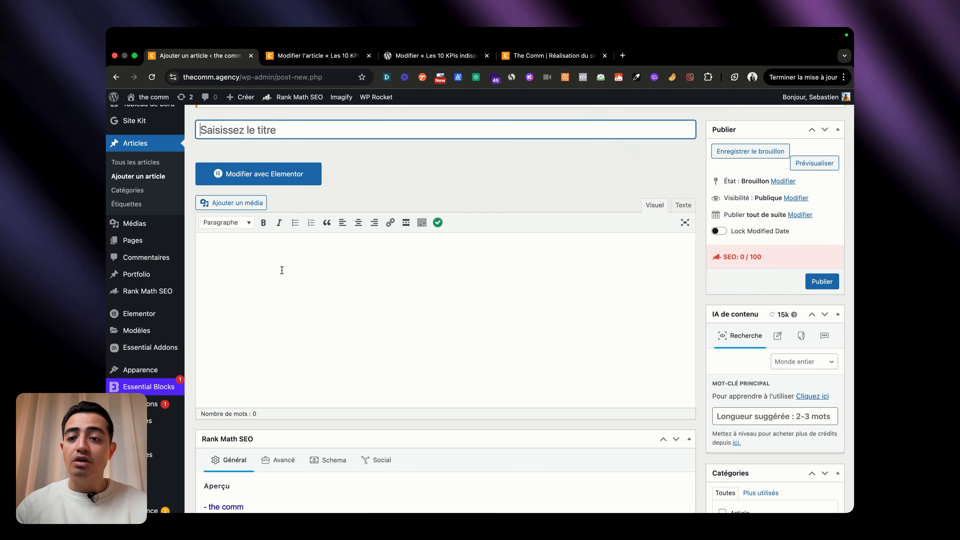
scroll(787, 388, down, 10)
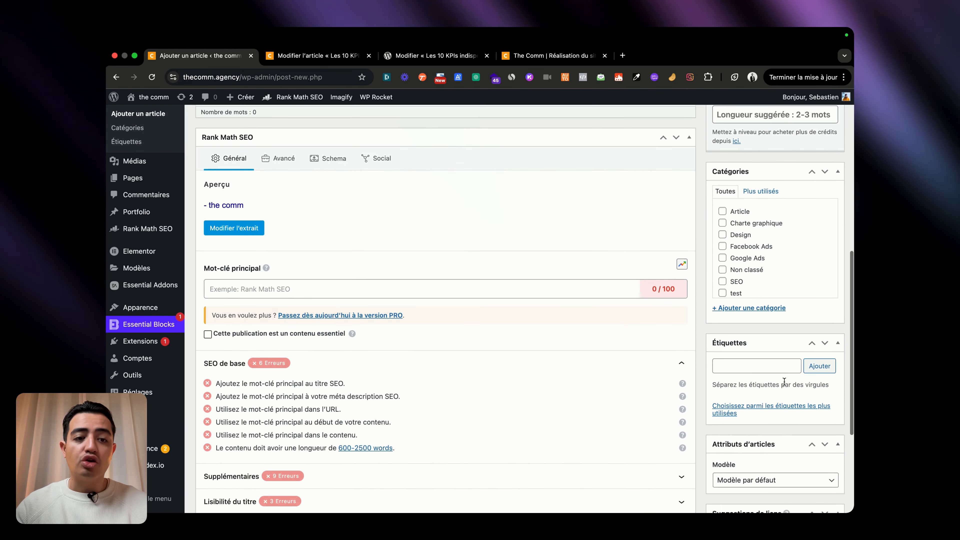
Open the CPT UI form for a new post type and enter slug "projet_test", plural label "projet test" and singular label "projet tes".
scroll(778, 304, up, 12)
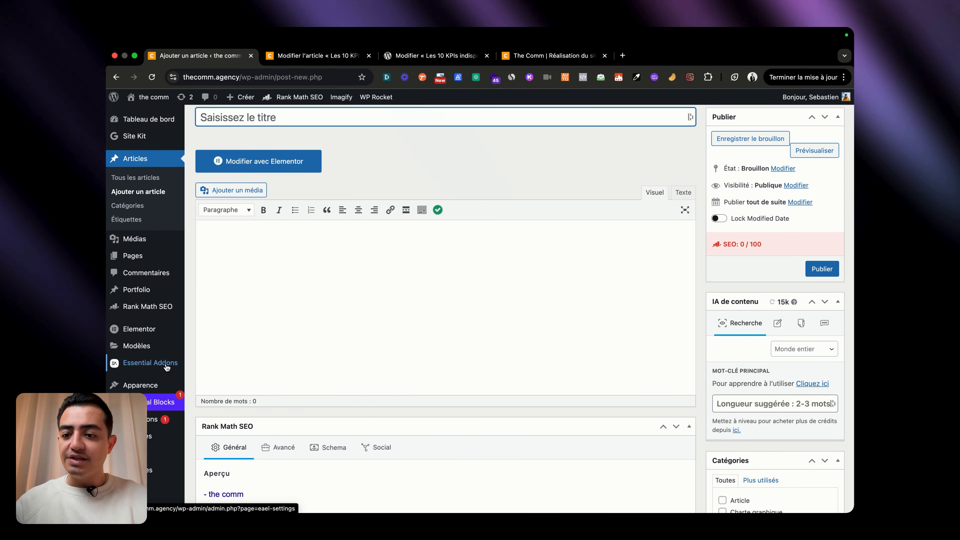
scroll(166, 366, down, 4)
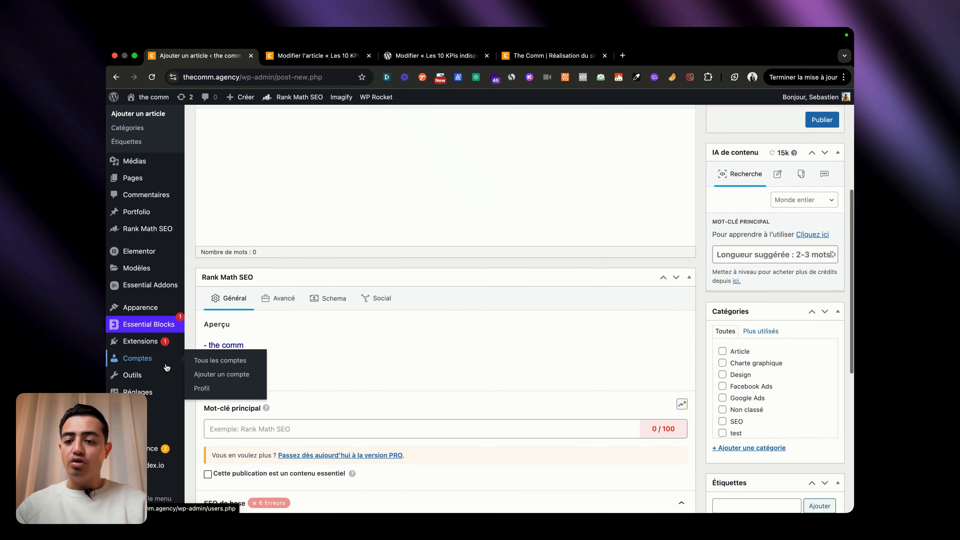
mouse_move(158, 432)
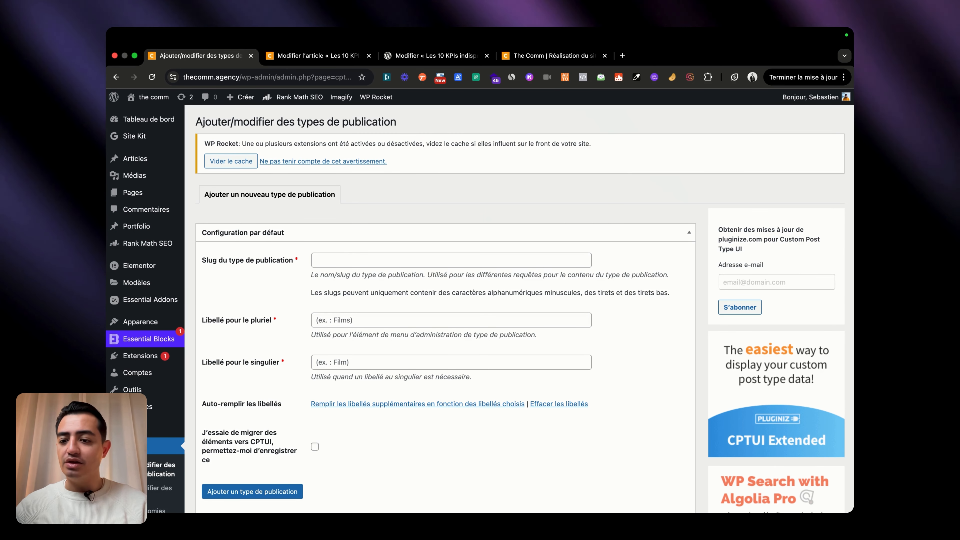
click(343, 266)
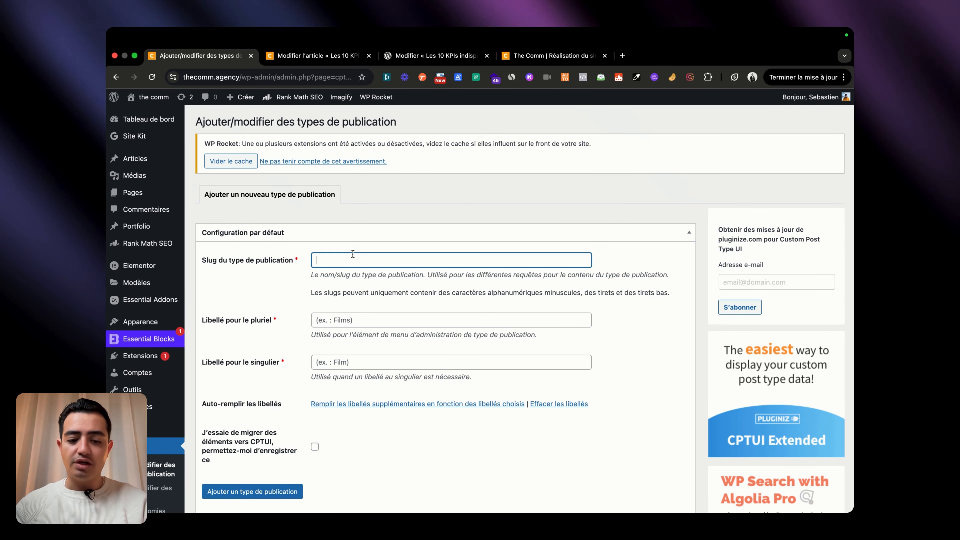
text(projet_test)
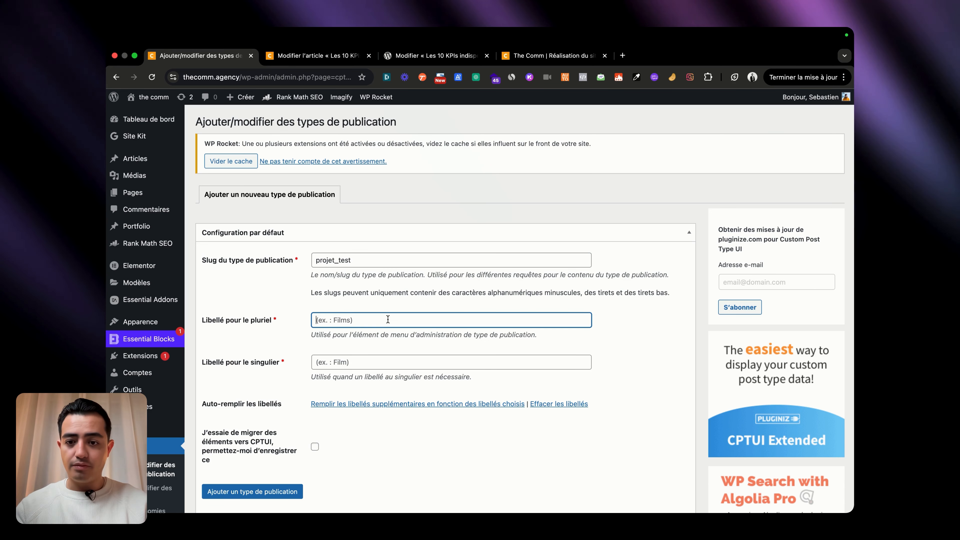
text(projet test)
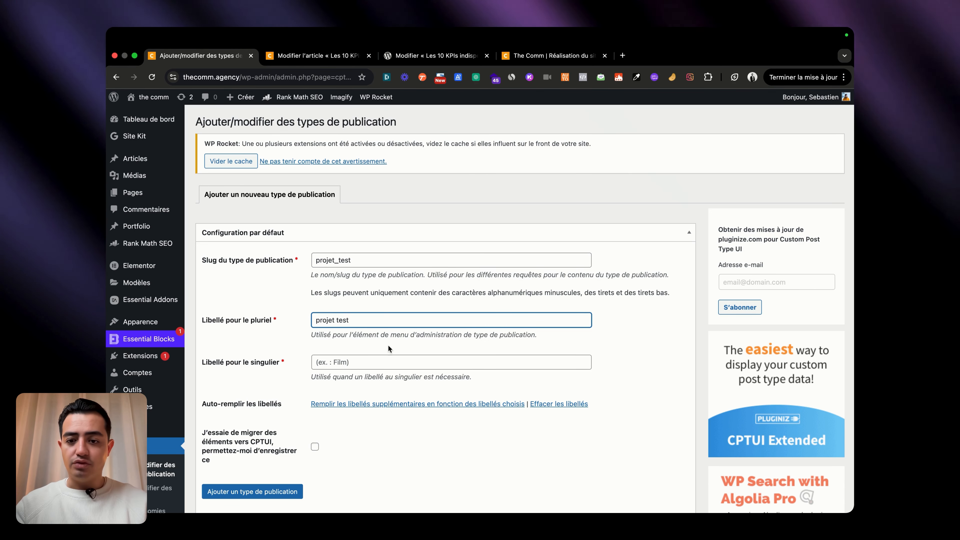
click(383, 362)
text(projet tes)
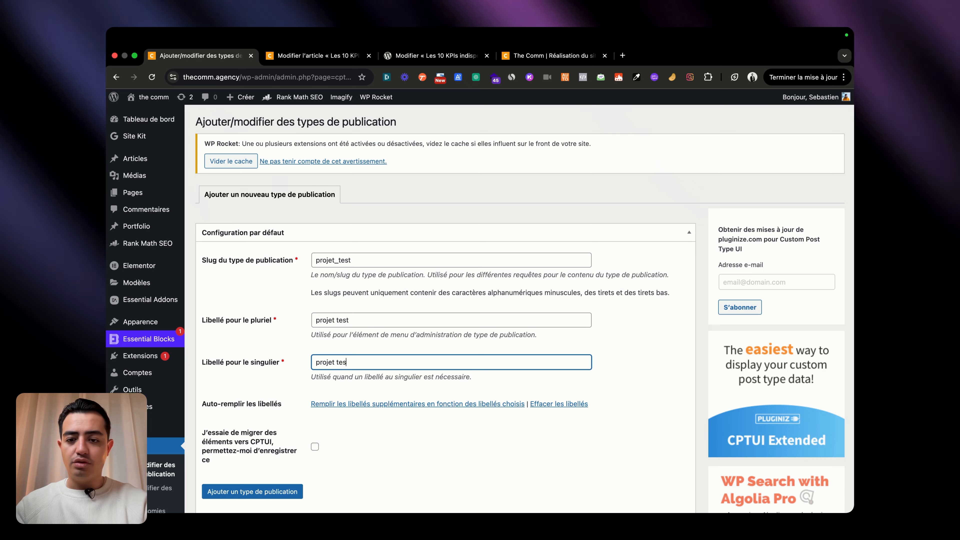
Look over the optional additional label fields for the new post type.
scroll(480, 265, down, 3)
scroll(446, 302, down, 9)
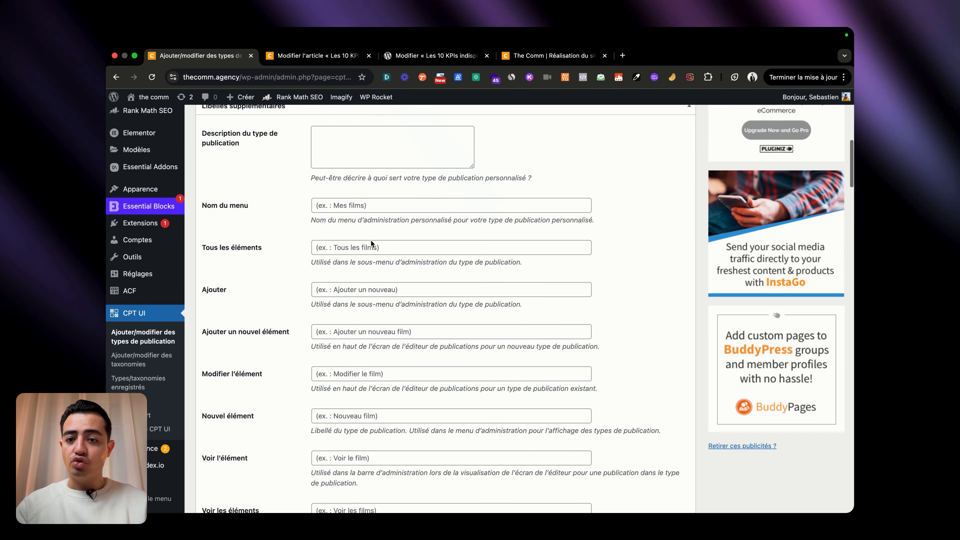
scroll(372, 244, down, 20)
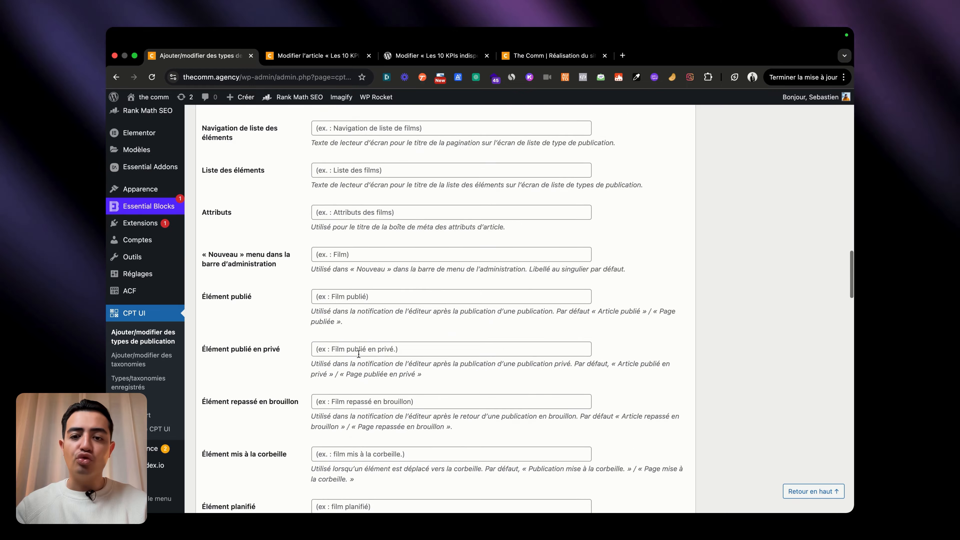
scroll(358, 354, down, 12)
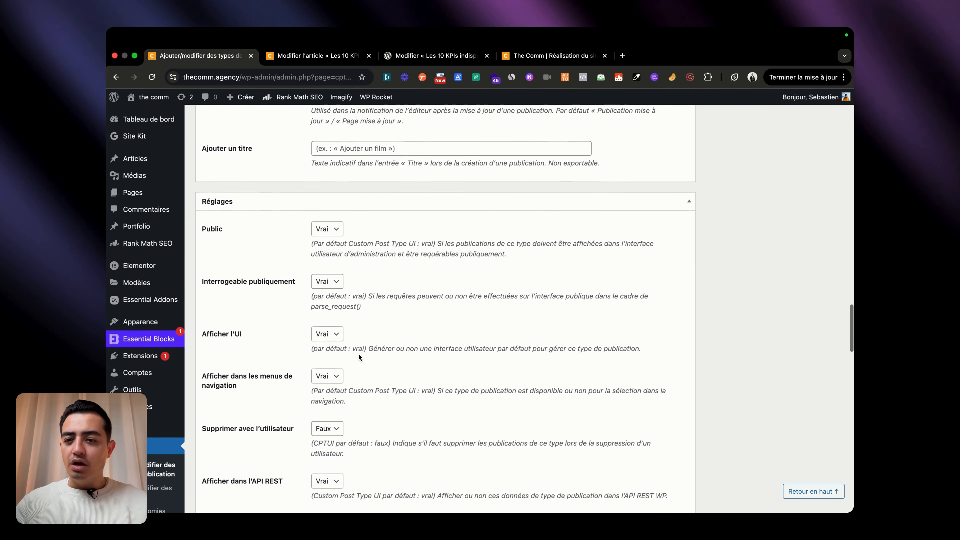
Examine the post type's settings, from visibility, REST API, archive and rewrite options to menu display, icon and supported features.
scroll(358, 353, up, 1)
scroll(406, 358, down, 3)
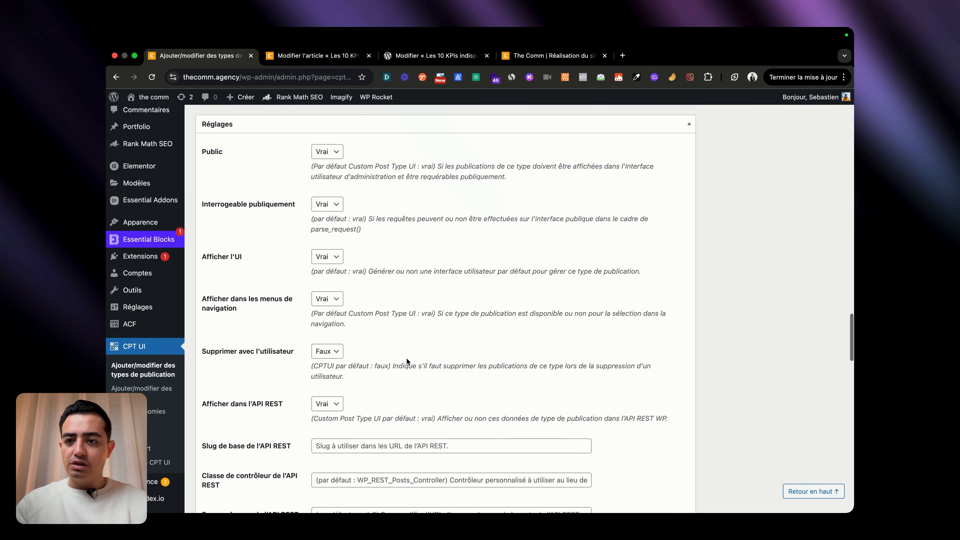
scroll(407, 360, down, 3)
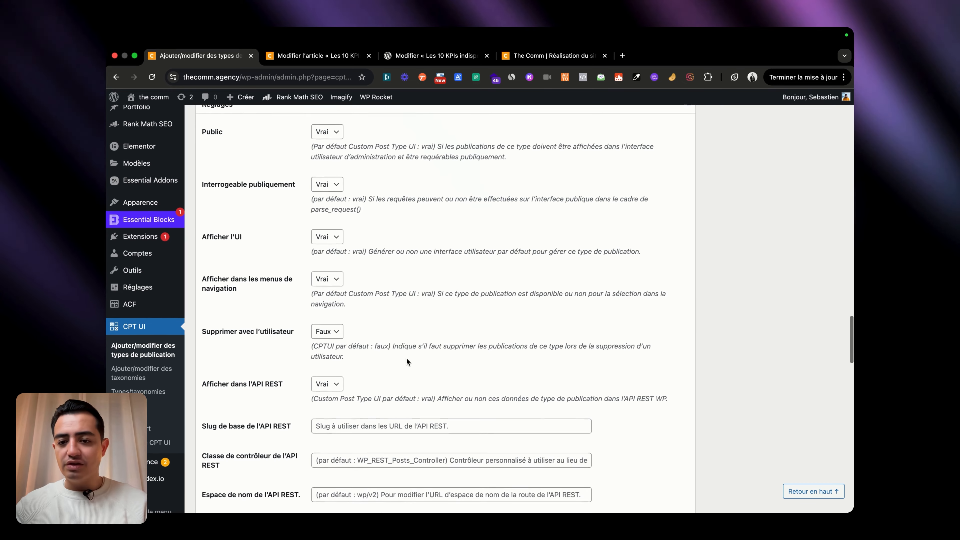
scroll(407, 358, down, 8)
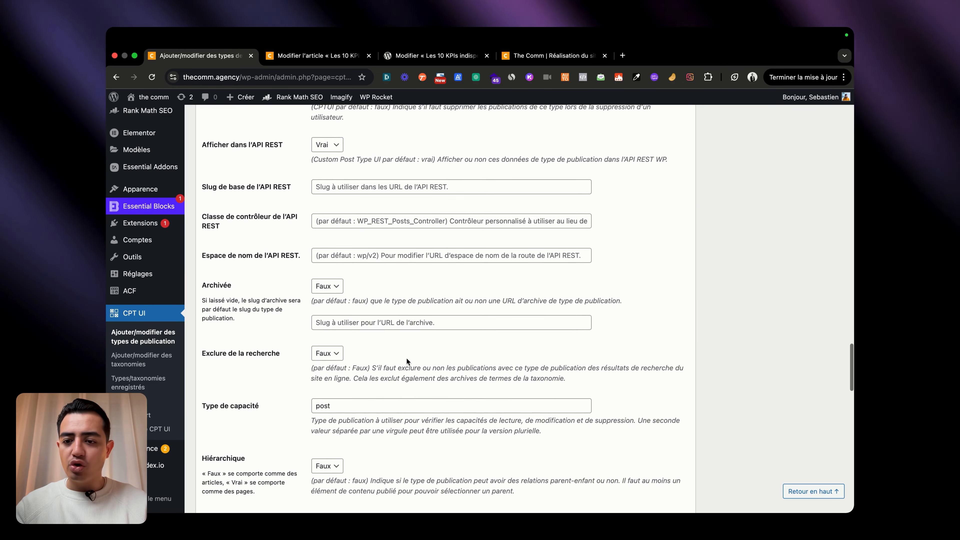
scroll(406, 357, down, 4)
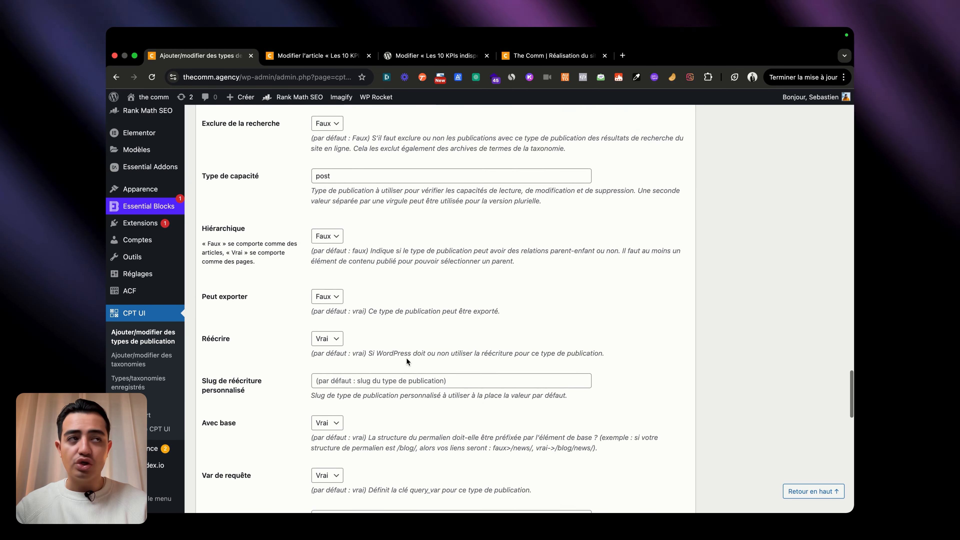
scroll(407, 361, down, 1)
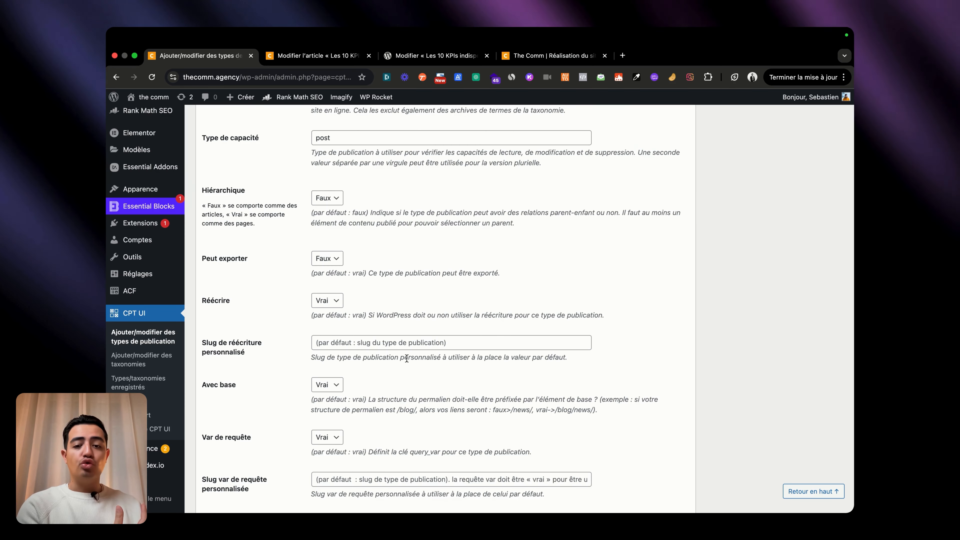
scroll(407, 358, down, 6)
scroll(406, 358, down, 6)
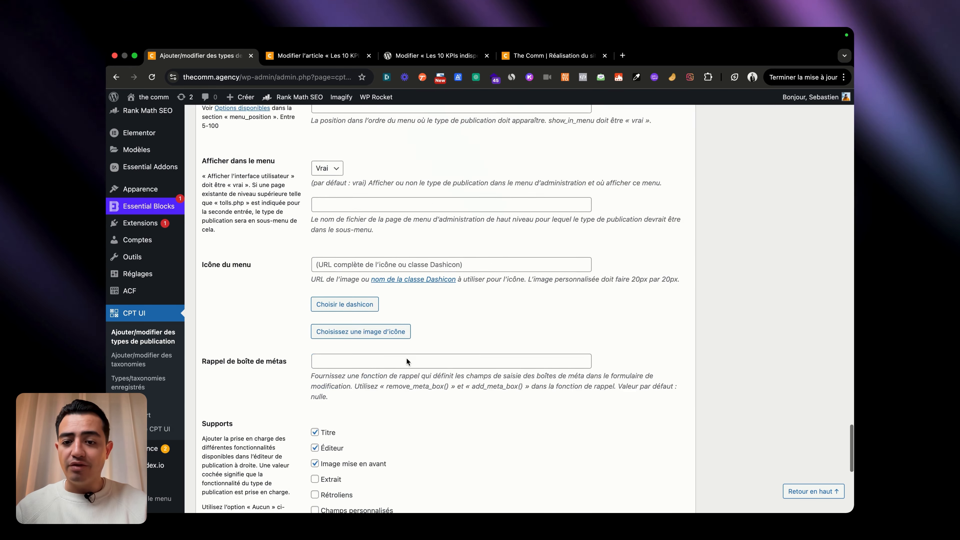
scroll(406, 362, down, 1)
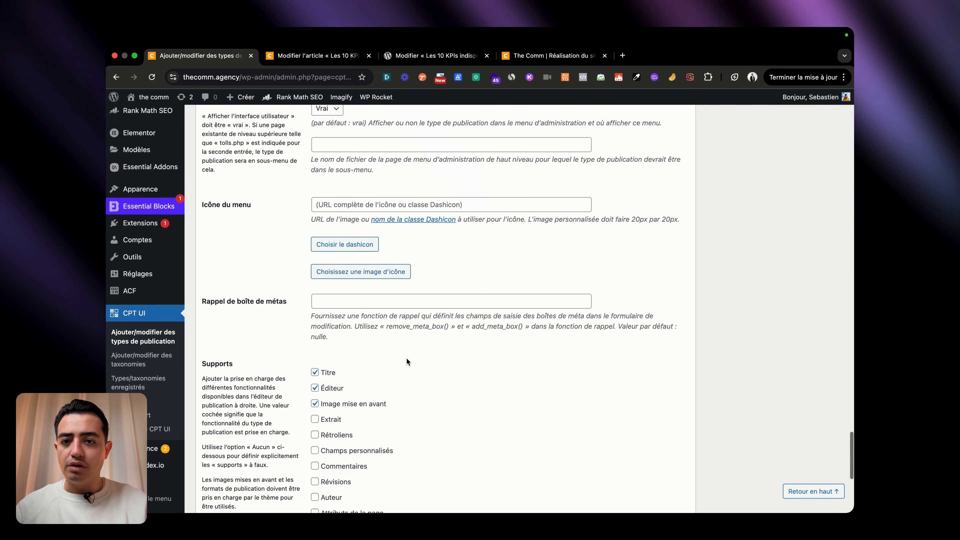
scroll(407, 361, up, 8)
scroll(408, 362, up, 5)
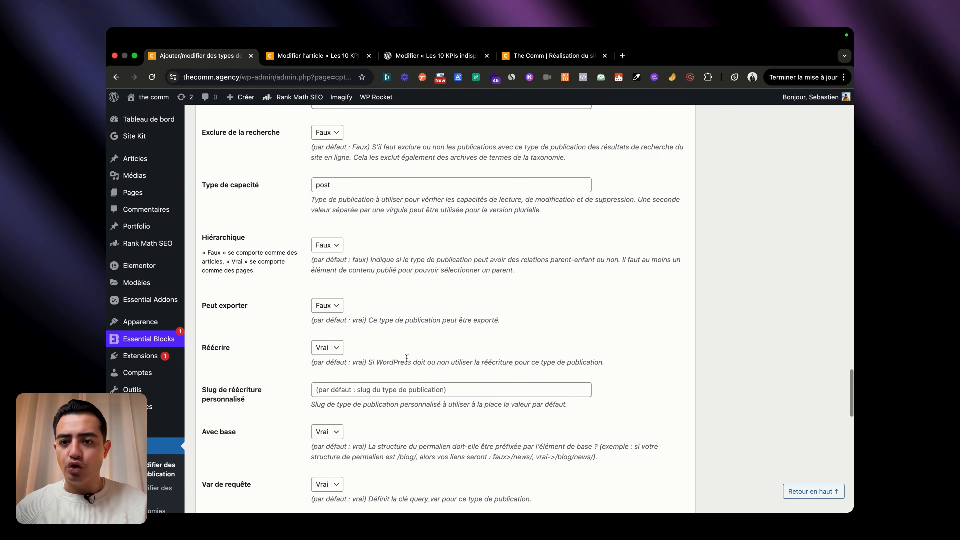
scroll(407, 359, down, 6)
scroll(406, 357, down, 5)
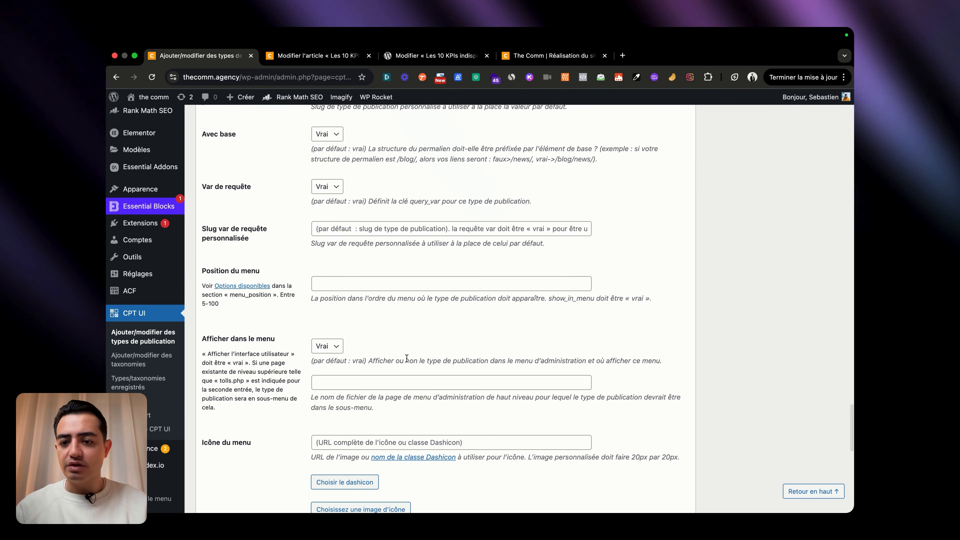
scroll(407, 358, down, 7)
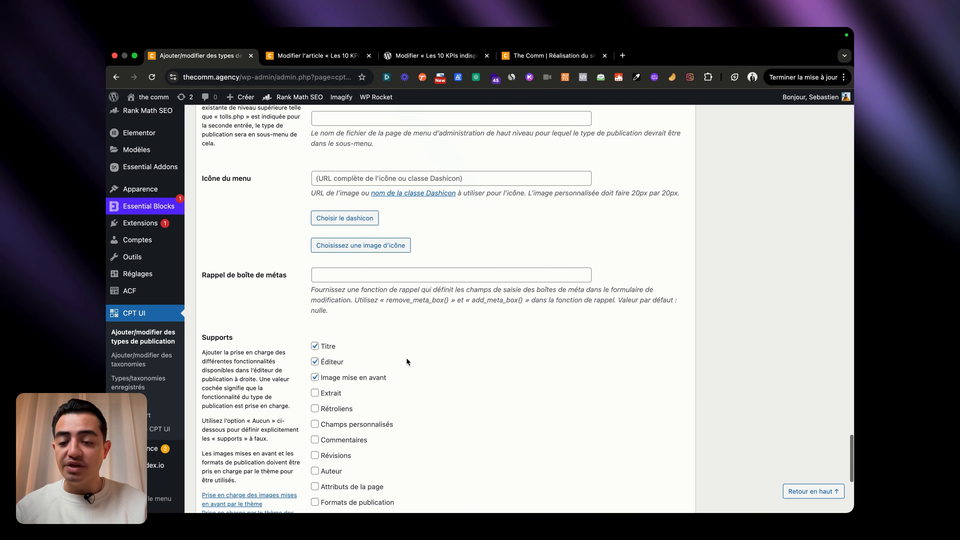
scroll(407, 358, down, 1)
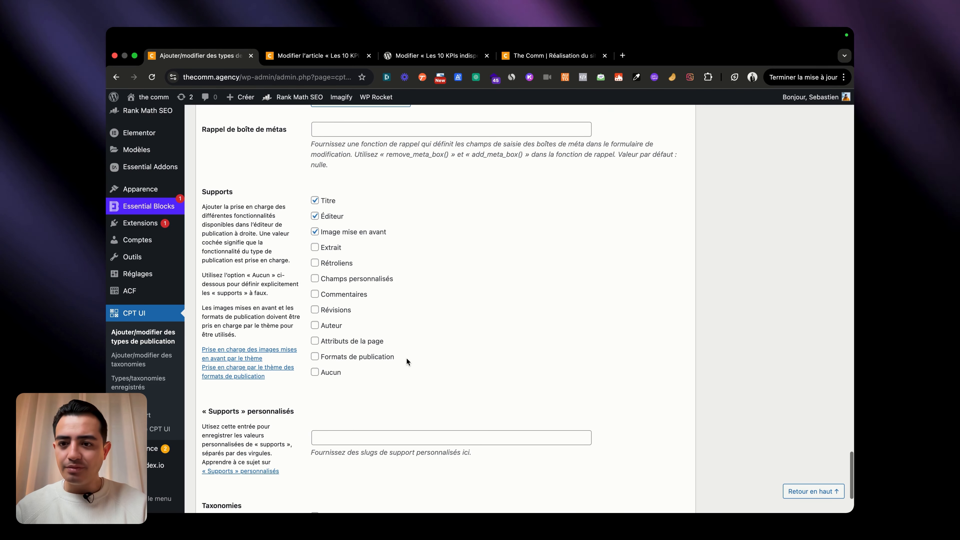
Add the post type with Éditeur support disabled and the Catégories (WP Core) taxonomy enabled.
scroll(406, 358, up, 1)
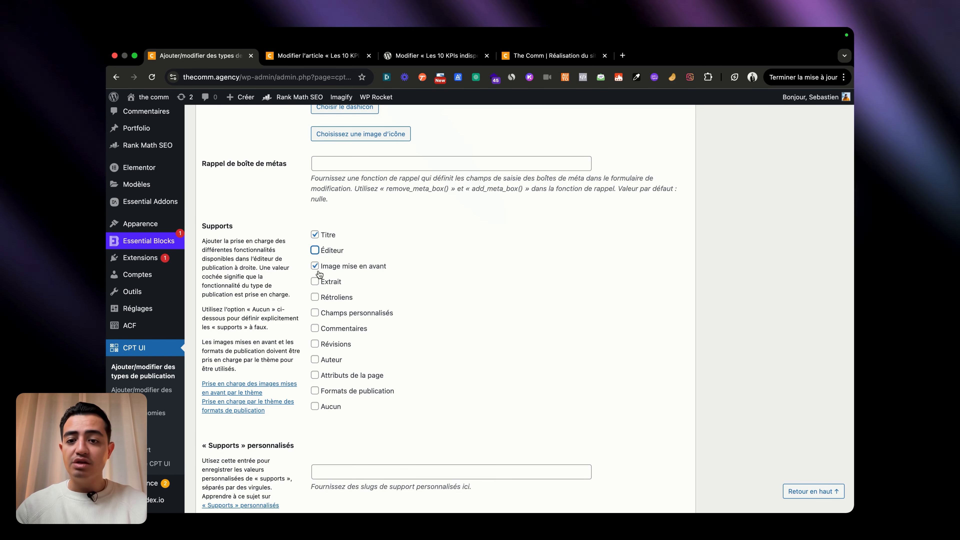
scroll(438, 294, down, 5)
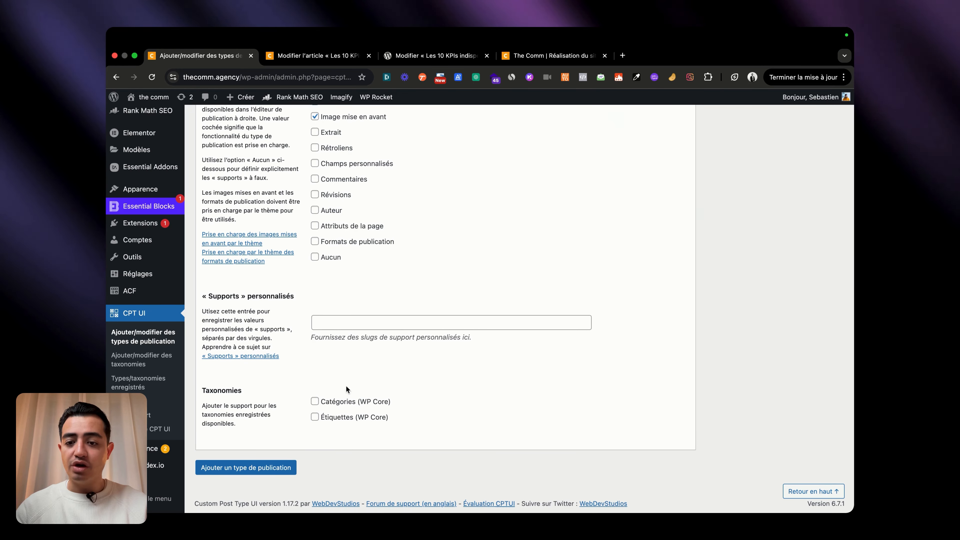
click(315, 402)
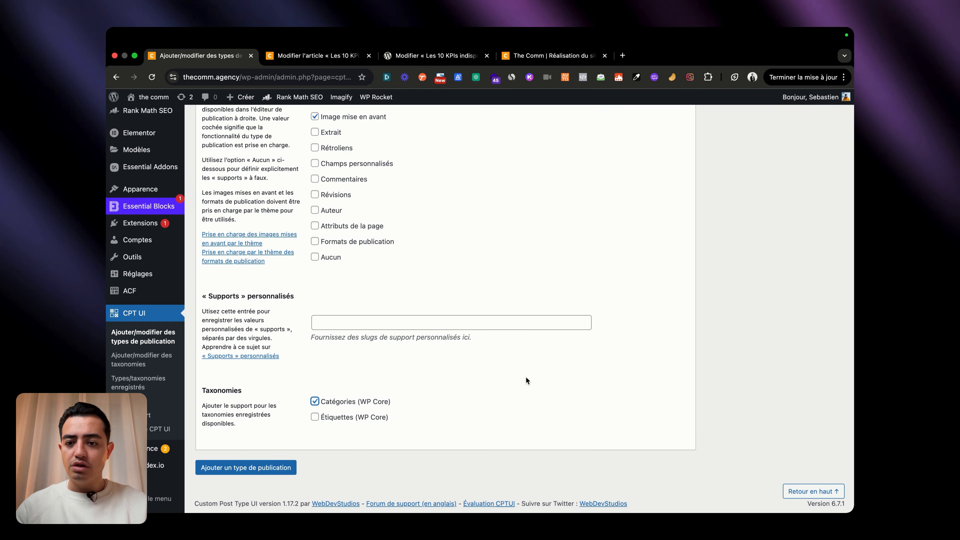
scroll(526, 376, up, 15)
scroll(526, 377, up, 20)
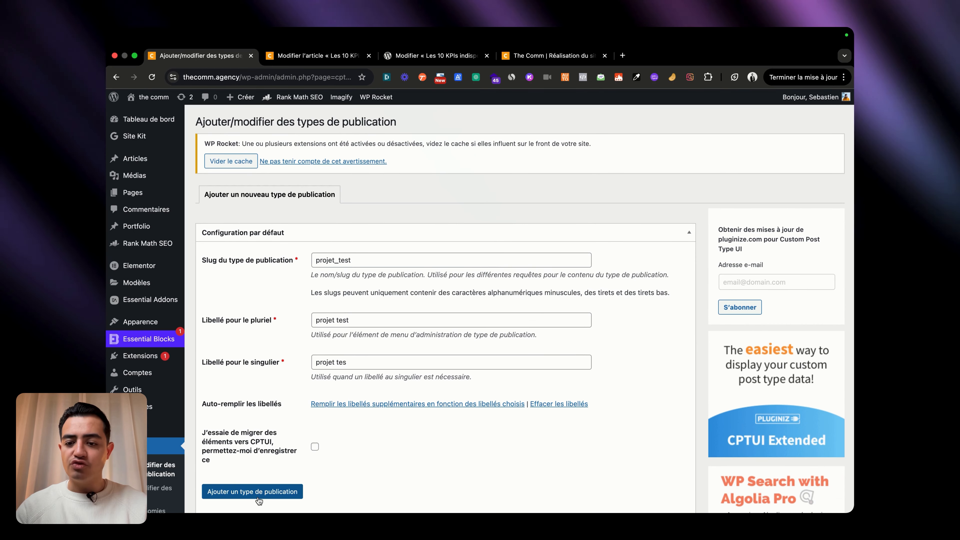
Open the form for adding a new projet test entry and examine its title, SEO, category and featured image sections.
mouse_move(156, 230)
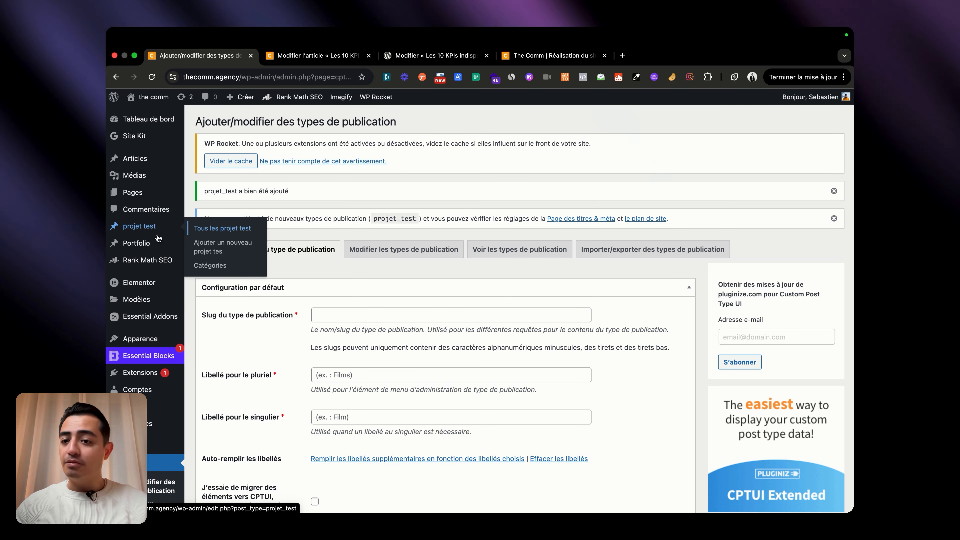
click(219, 250)
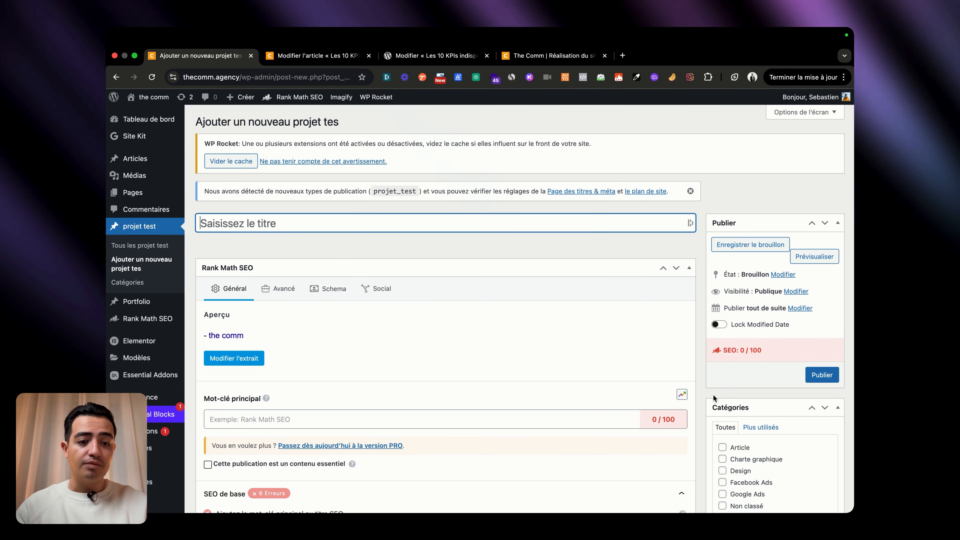
scroll(713, 394, down, 5)
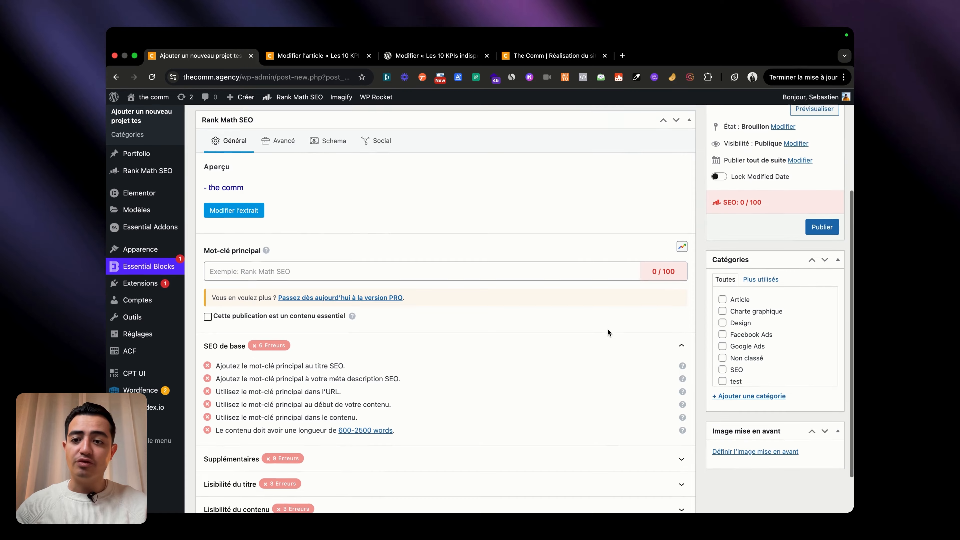
scroll(607, 328, up, 3)
scroll(366, 384, down, 5)
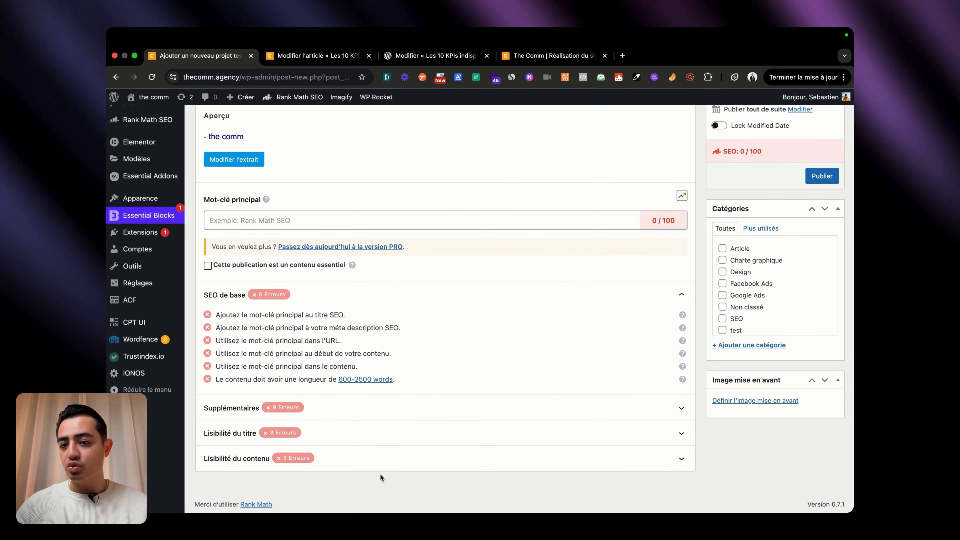
scroll(380, 473, up, 7)
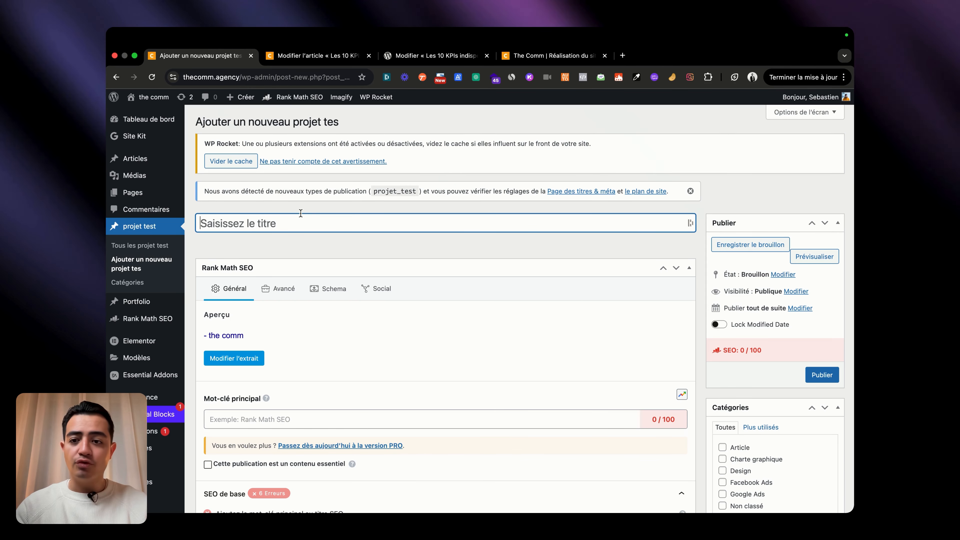
mouse_move(265, 397)
scroll(261, 393, down, 1)
scroll(261, 393, down, 4)
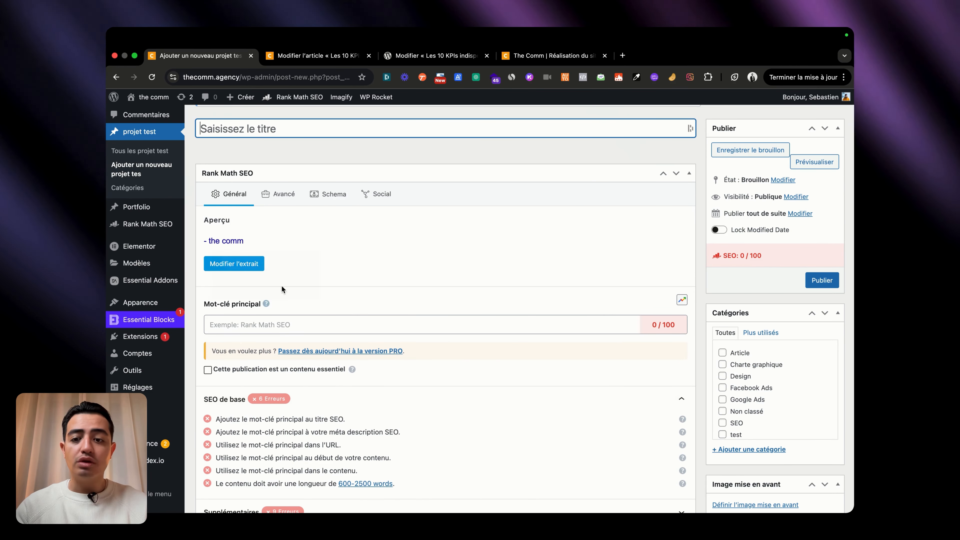
Start a new ACF field group and title it "Champ test page dynamique".
mouse_move(128, 405)
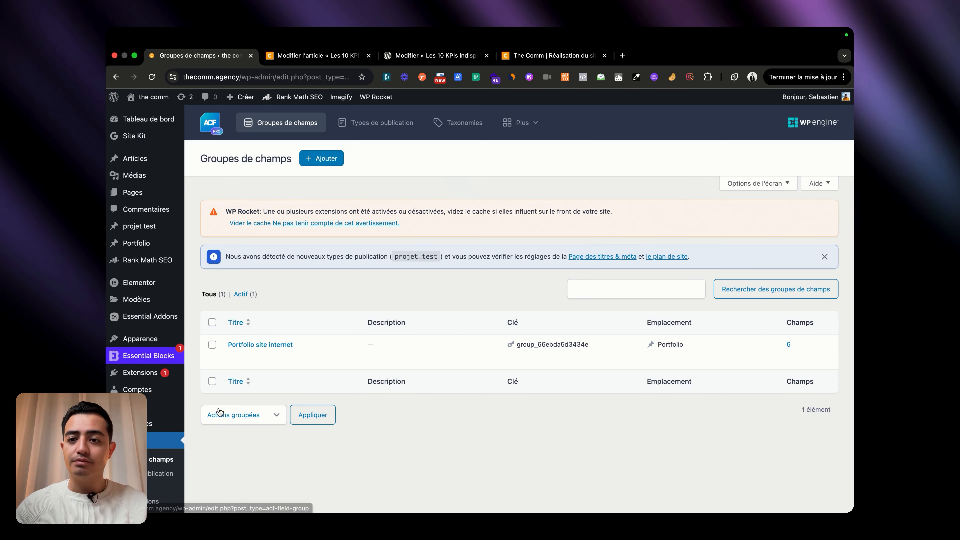
click(322, 160)
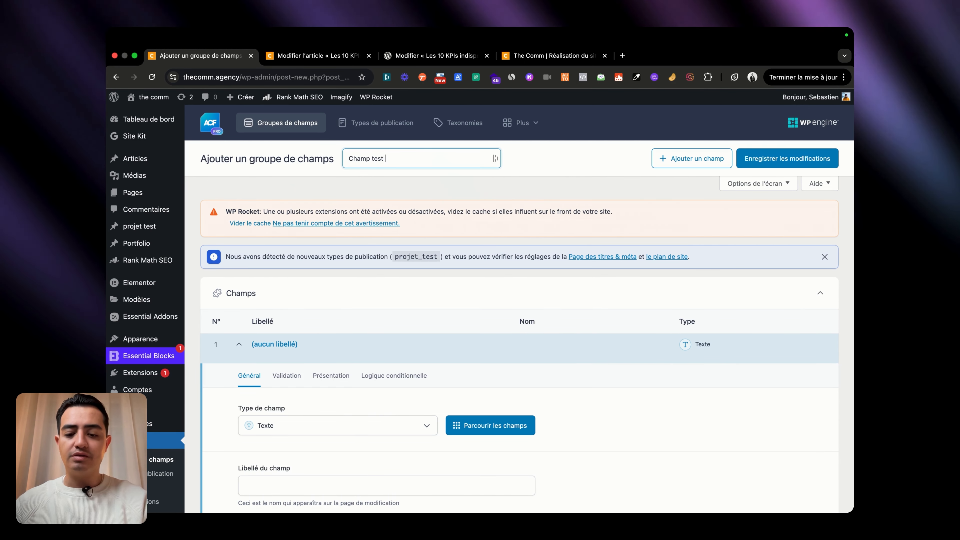
text(Champ test page dynamique)
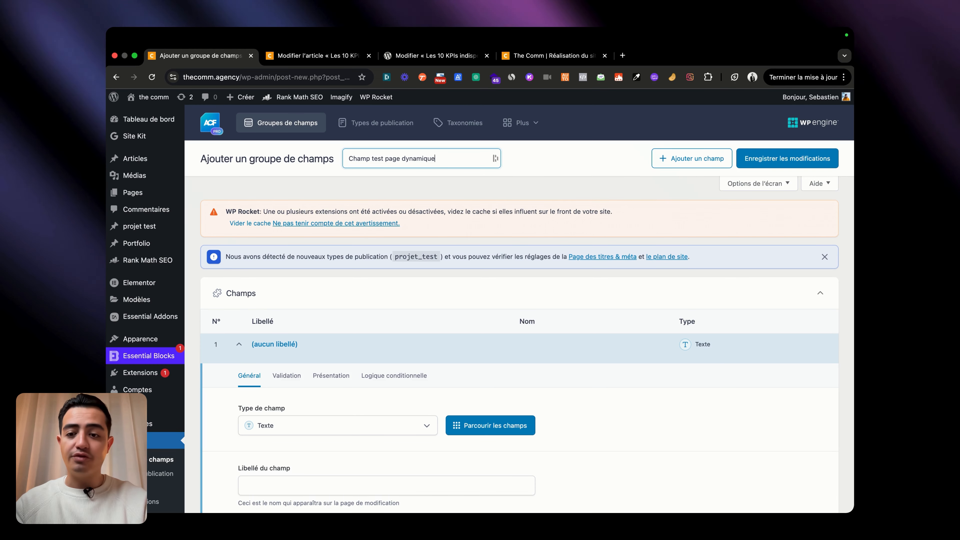
scroll(384, 266, down, 3)
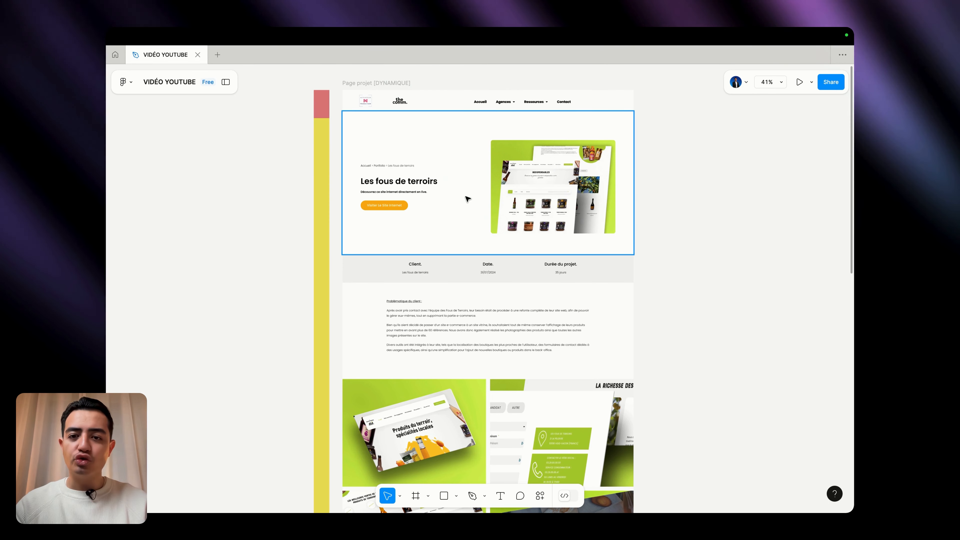
Examine the dynamic project page mockup in Figma, covering its hero, client, date and duration strip, description and image grid.
scroll(468, 199, up, 5)
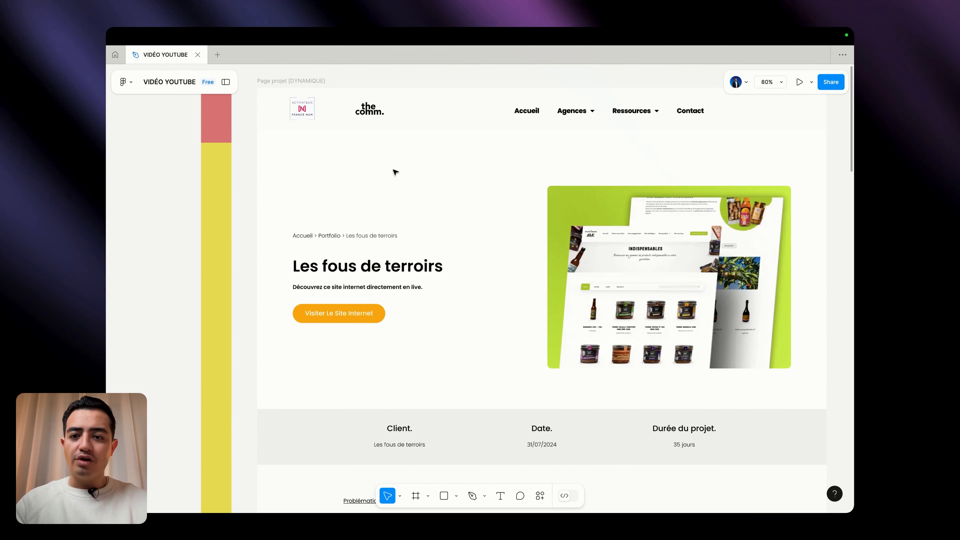
scroll(393, 172, down, 2)
scroll(393, 172, right, 2)
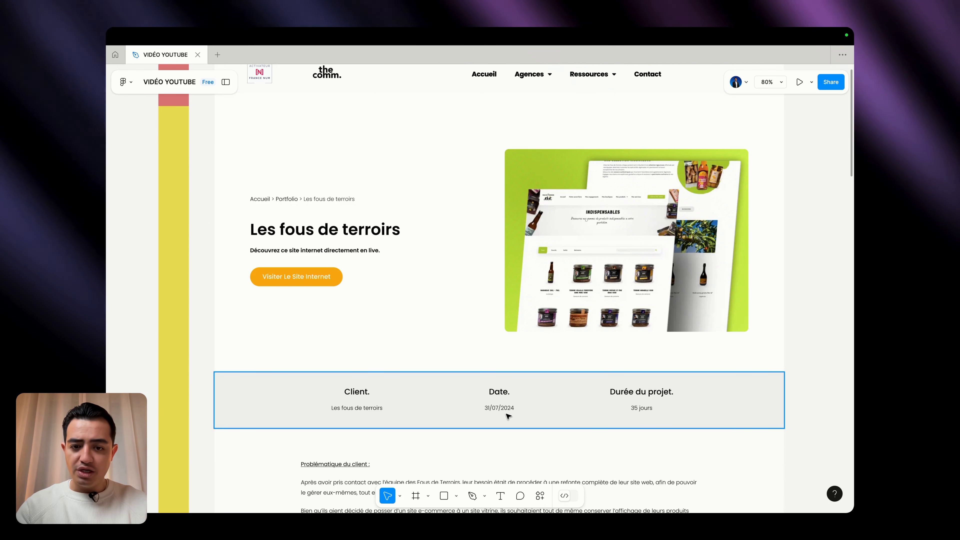
scroll(652, 409, down, 6)
scroll(652, 409, left, 3)
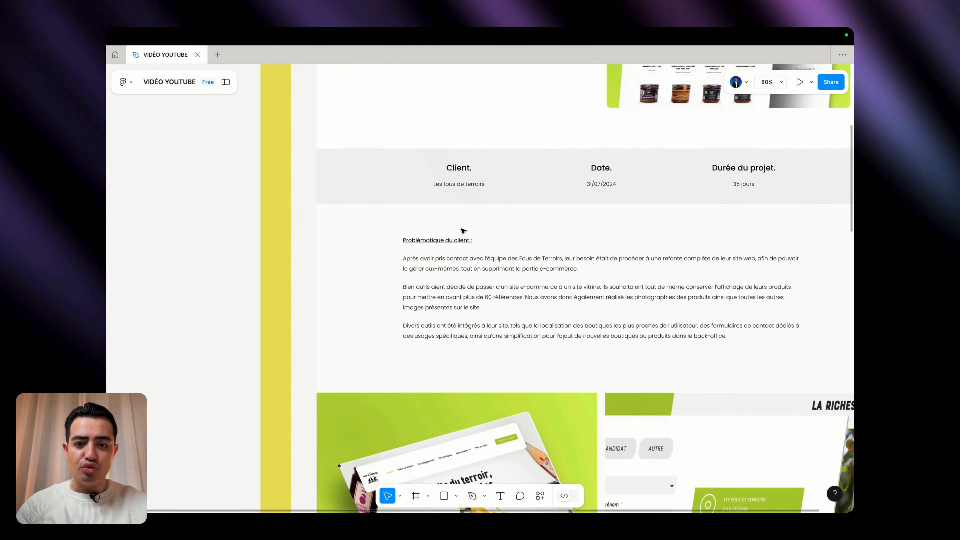
scroll(463, 231, down, 5)
scroll(464, 231, right, 3)
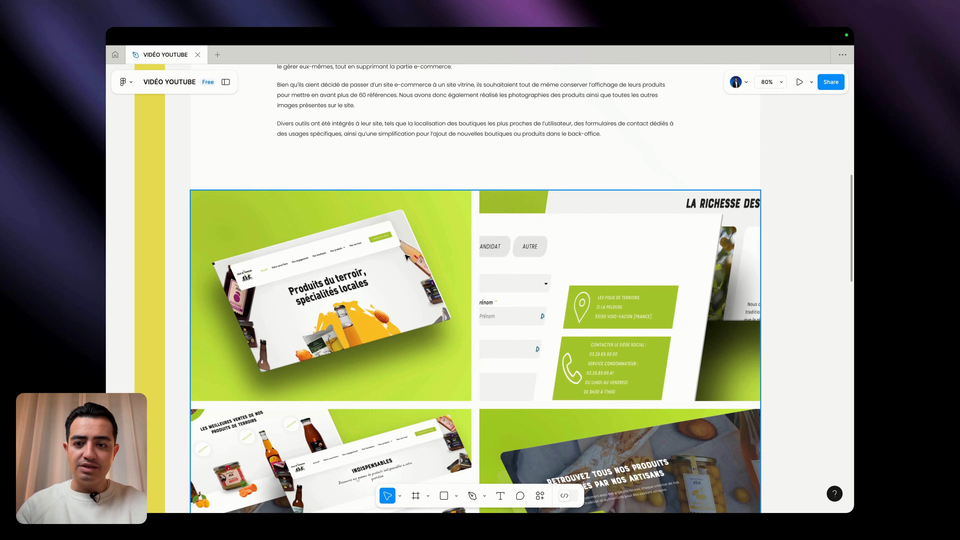
scroll(405, 257, up, 10)
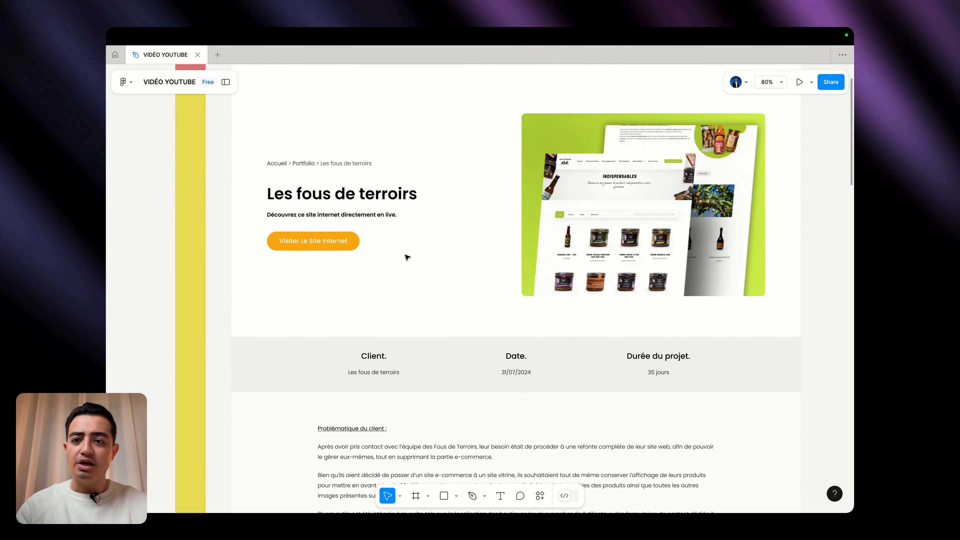
scroll(404, 265, down, 1)
scroll(404, 265, up, 3)
scroll(405, 264, right, 2)
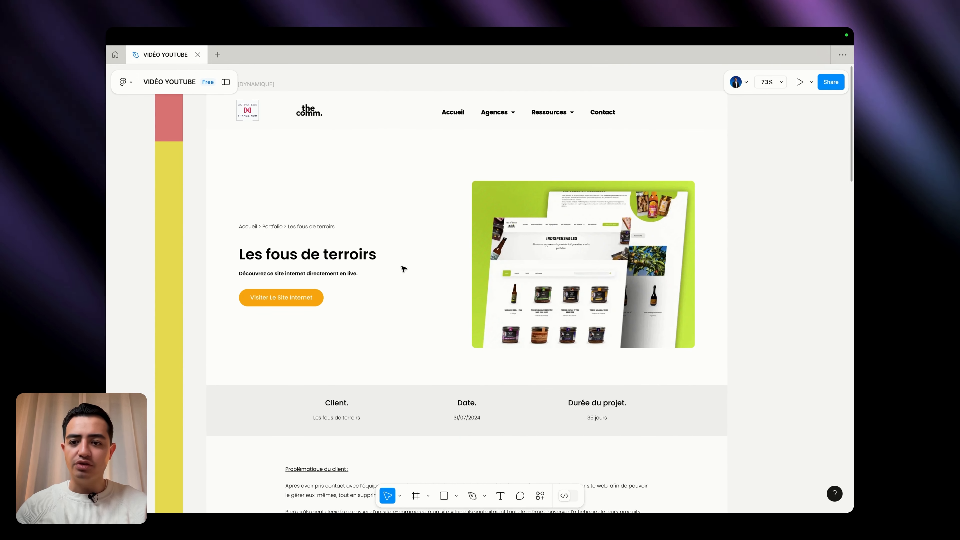
Switch back to the field group in WordPress and label the first field "URL du site", keeping the Texte type.
key(ctrl+Left)
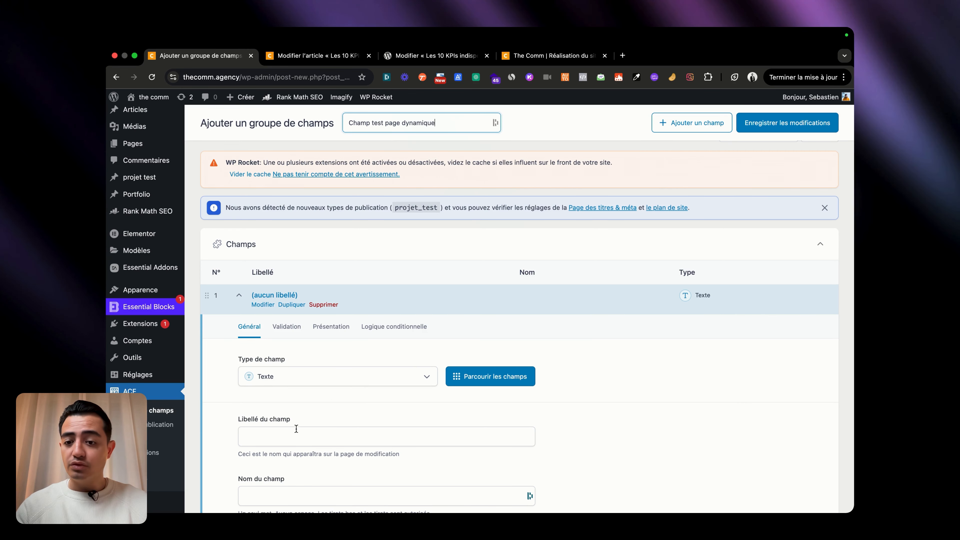
text(site)
click(365, 379)
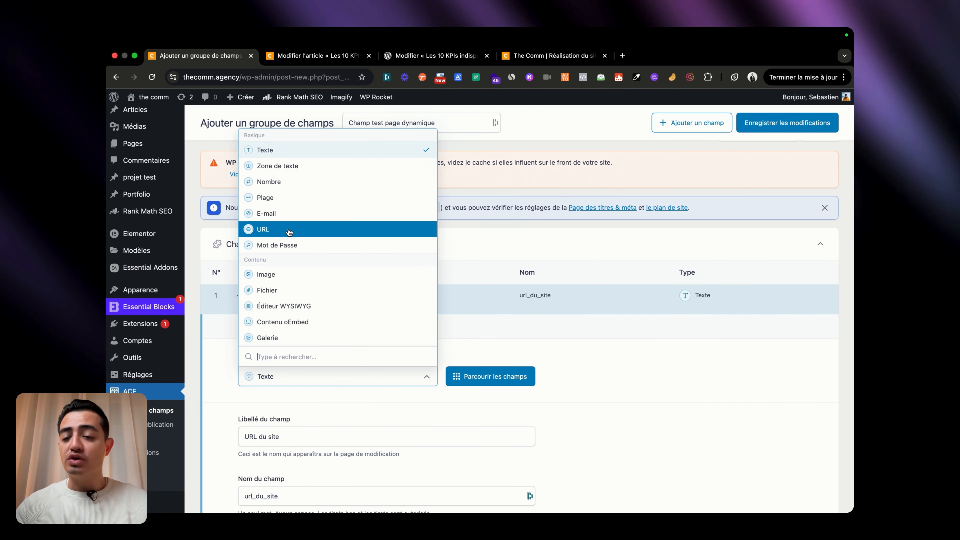
click(425, 382)
Add a second field of type Texte to the group and label it "Nom du client".
scroll(378, 378, down, 5)
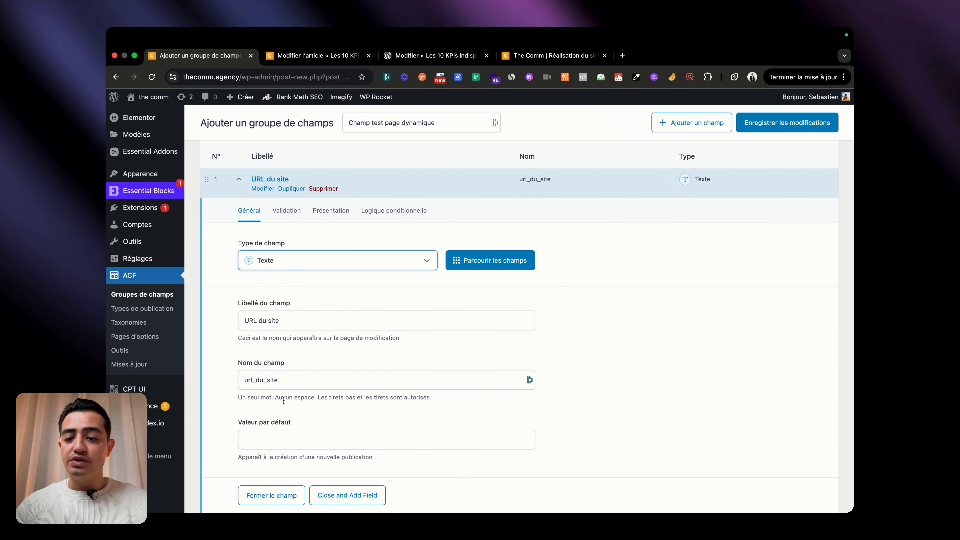
scroll(567, 340, down, 3)
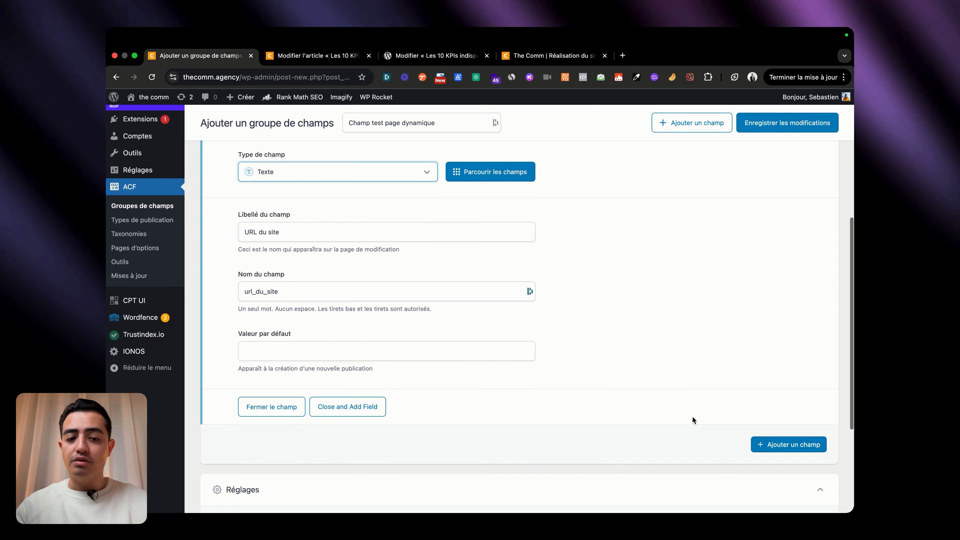
click(788, 447)
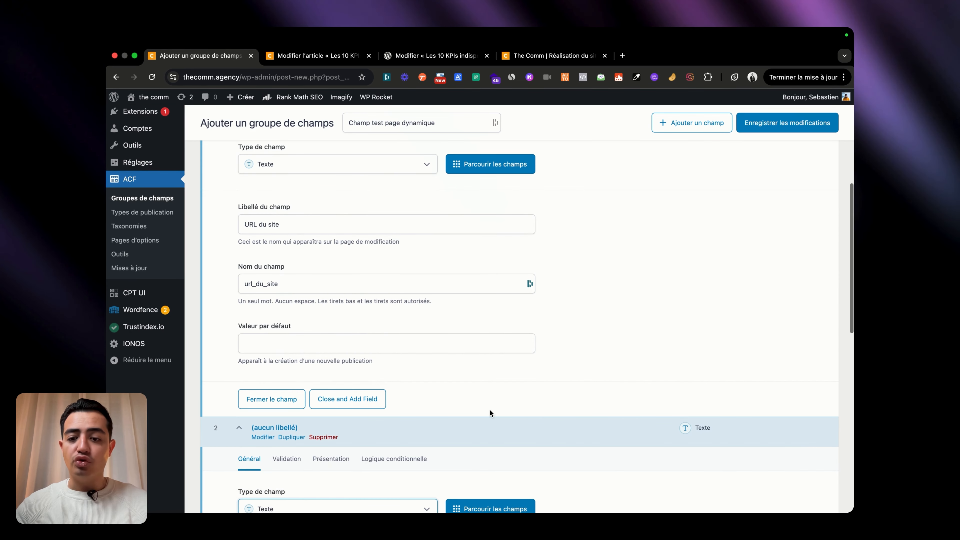
scroll(491, 414, down, 3)
scroll(338, 414, down, 2)
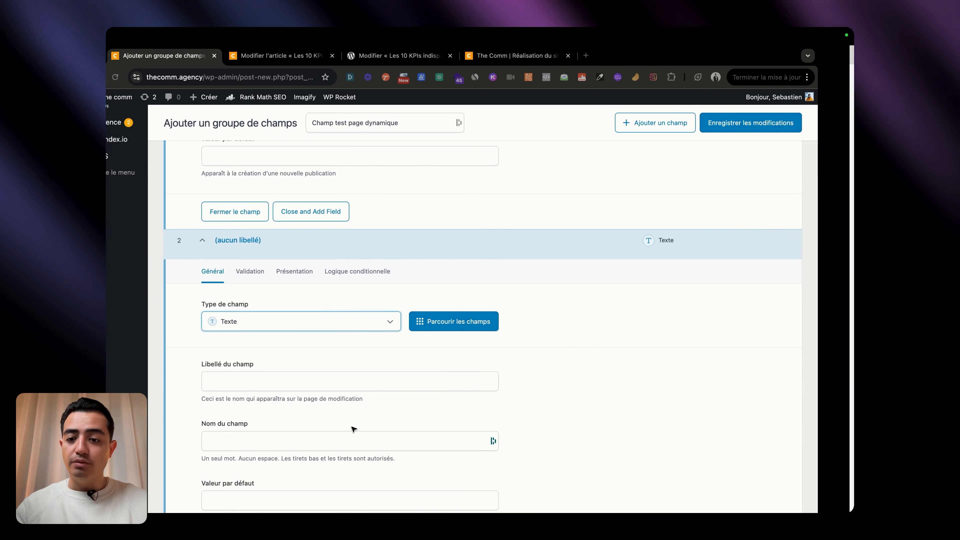
click(234, 383)
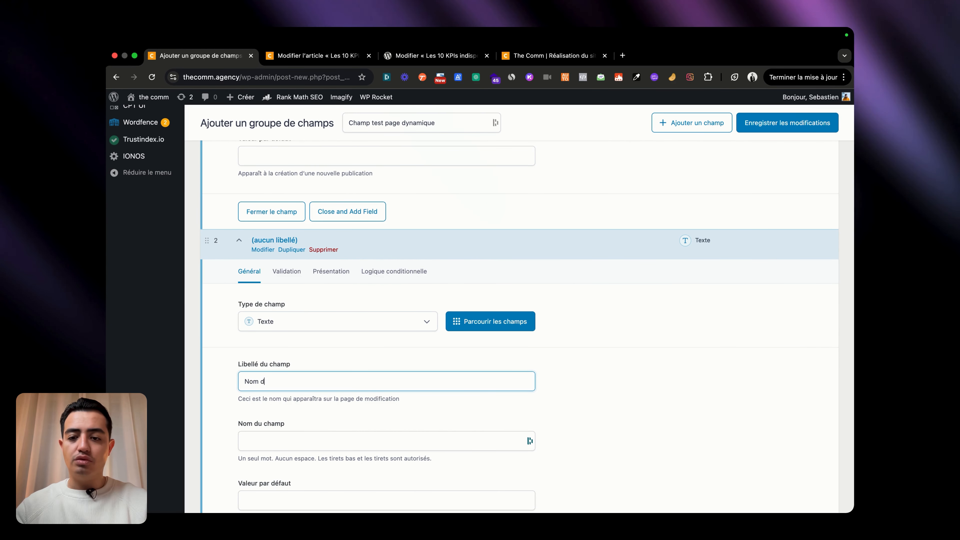
Add a third field to the group and label it "Date du projet".
scroll(557, 358, down, 5)
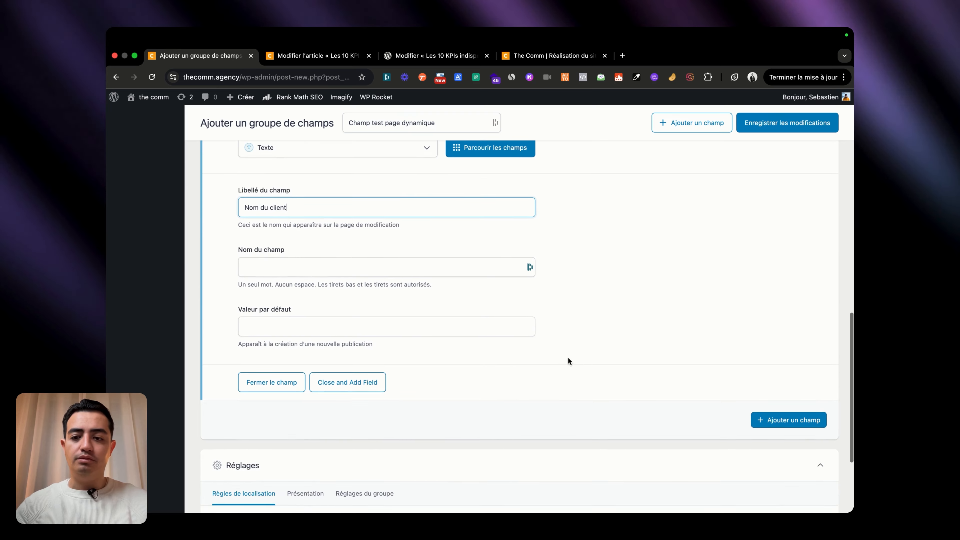
click(780, 420)
scroll(408, 408, down, 3)
click(273, 433)
text(Date du pr)
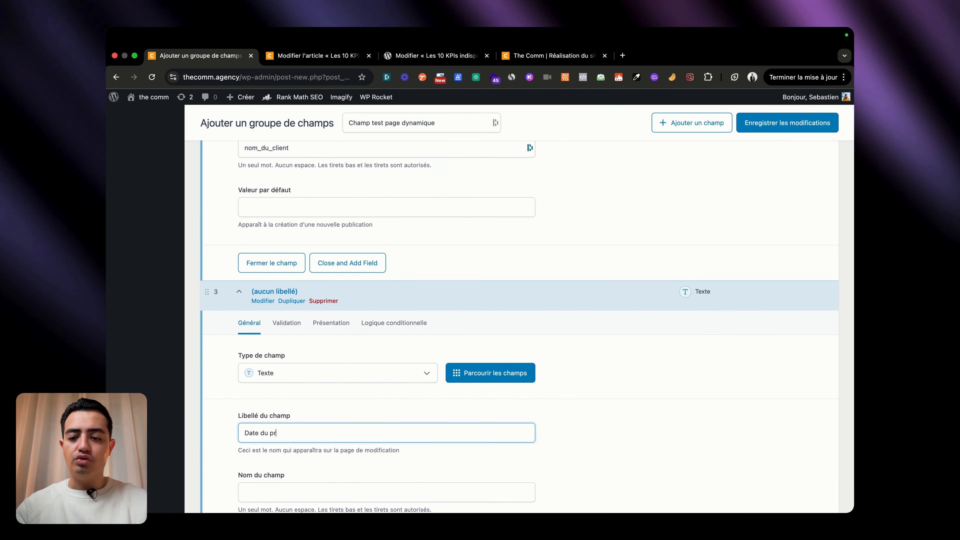
Set the "Date du projet" field's type to Sélecteur de date and its return format to d/m/Y.
scroll(497, 390, down, 3)
click(411, 276)
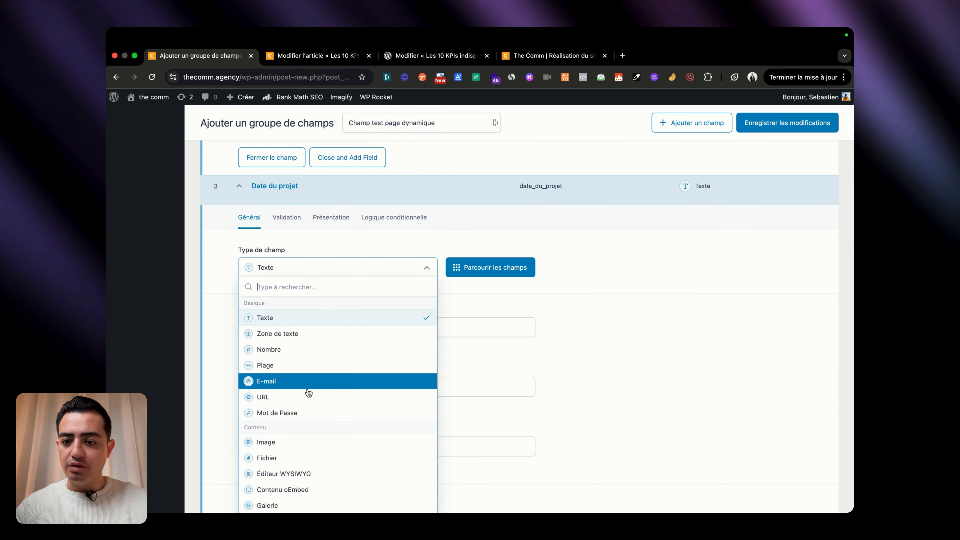
scroll(306, 405, down, 2)
scroll(307, 406, down, 10)
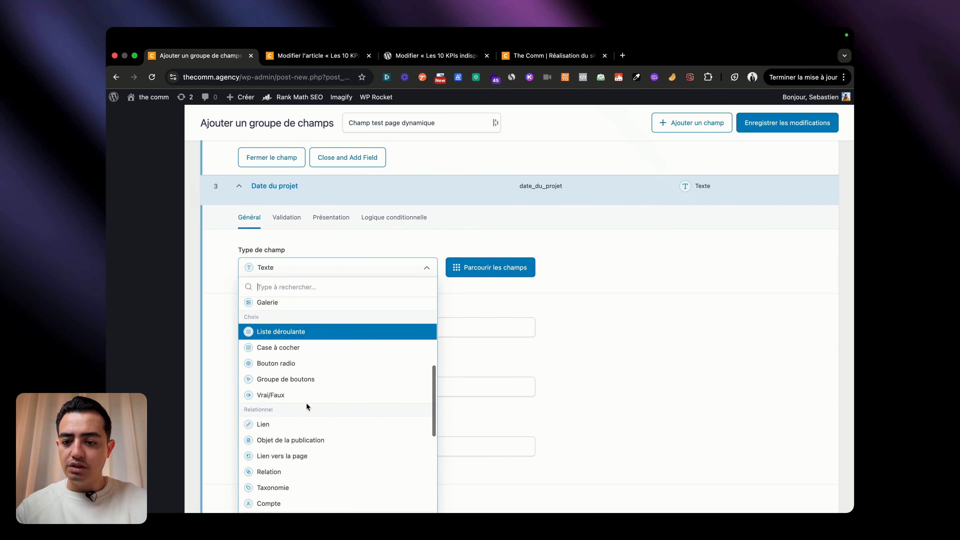
scroll(307, 404, up, 11)
scroll(306, 397, down, 14)
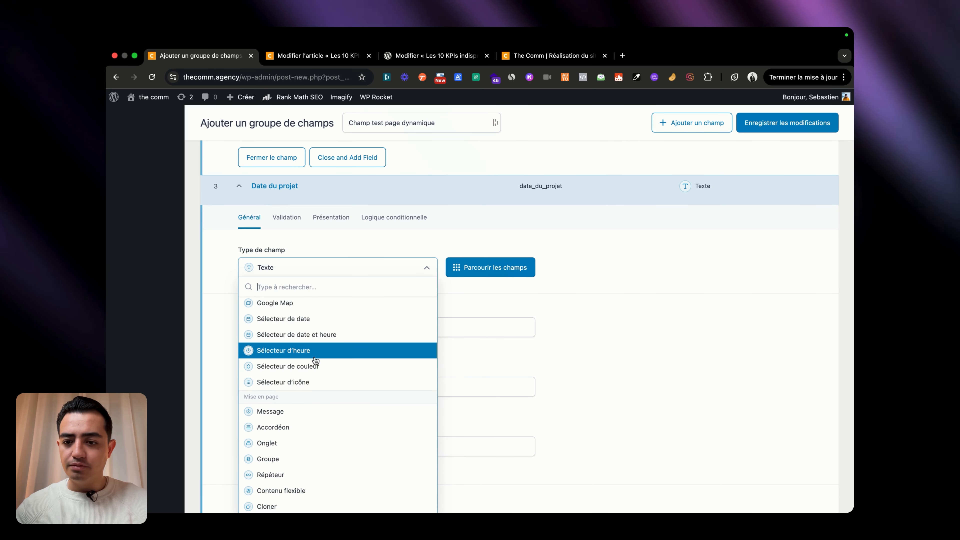
click(322, 322)
scroll(534, 372, down, 5)
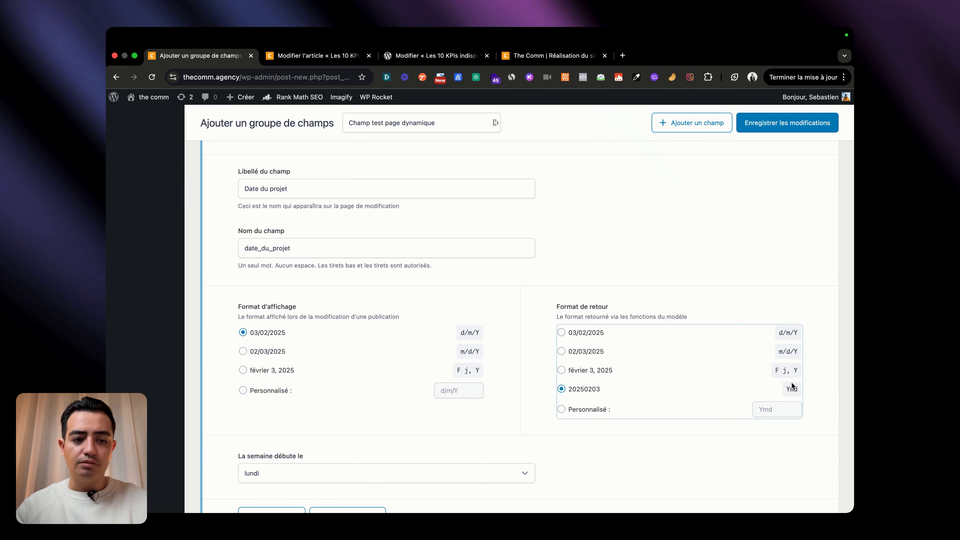
click(571, 332)
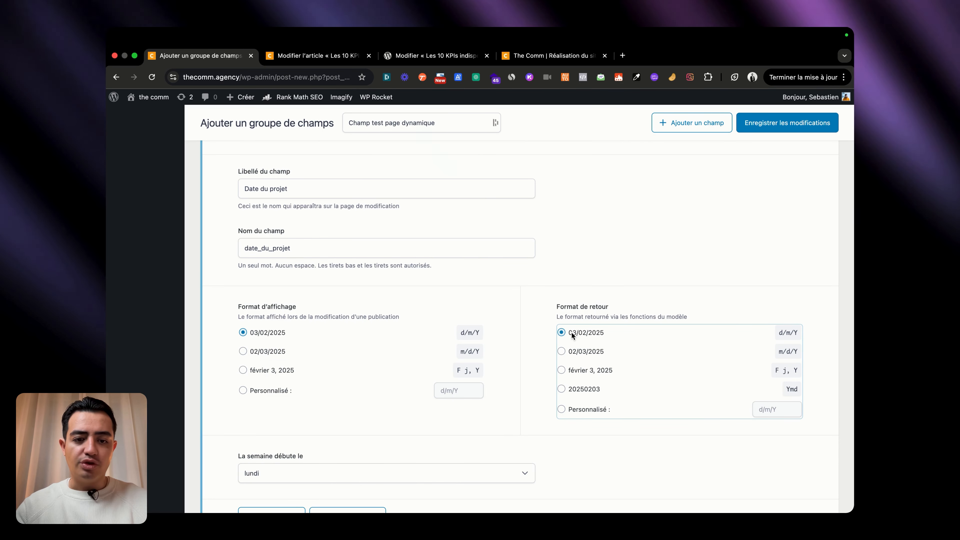
Add a fourth field of type Texte to the group and label it "Durée du projet".
scroll(621, 395, down, 3)
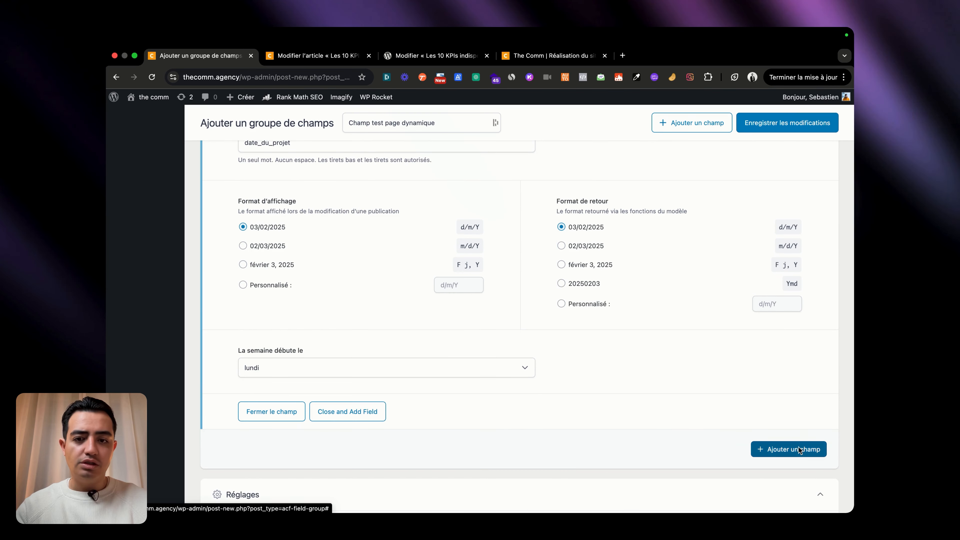
click(794, 450)
scroll(303, 318, down, 5)
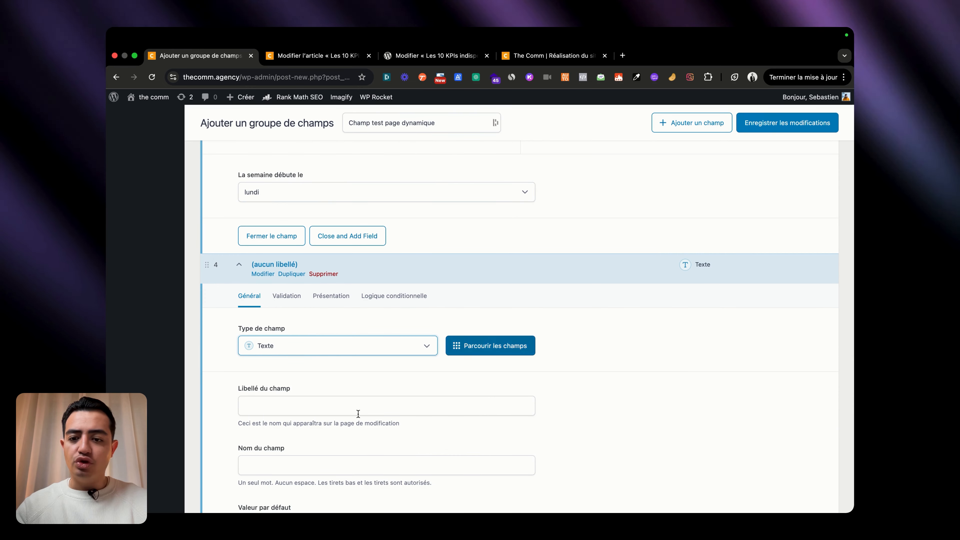
click(325, 404)
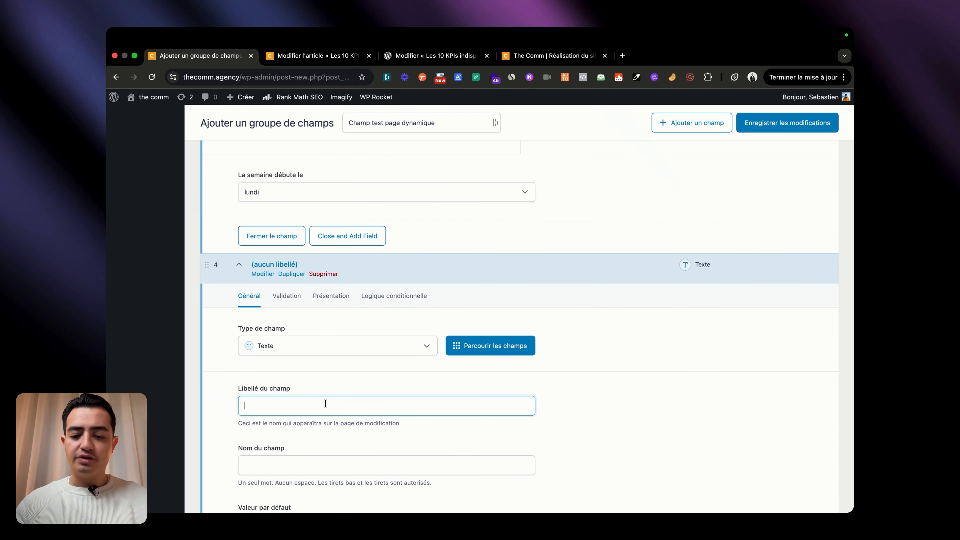
text(Durée du projet)
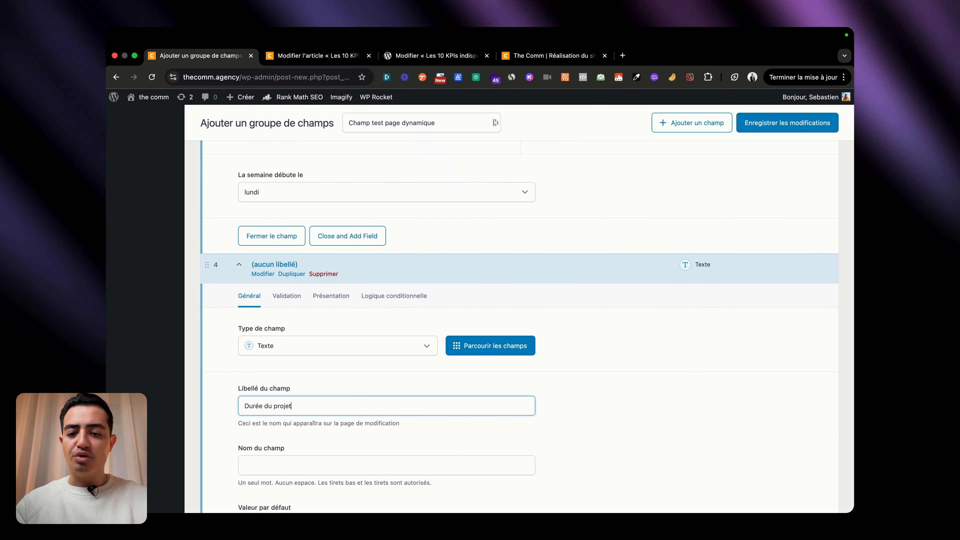
Add a fifth field of type Zone de texte to the group and label it "Description du projet".
scroll(581, 431, down, 2)
scroll(581, 431, down, 4)
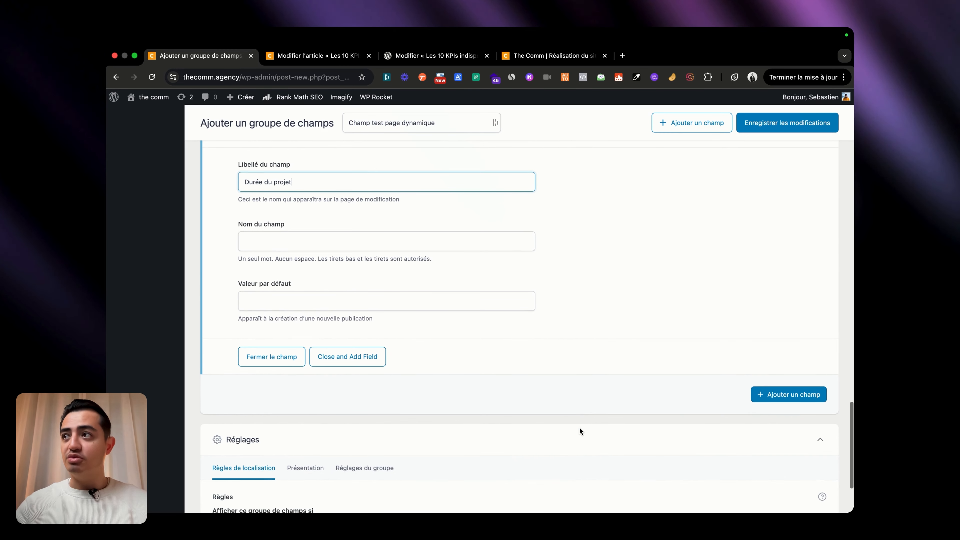
click(788, 394)
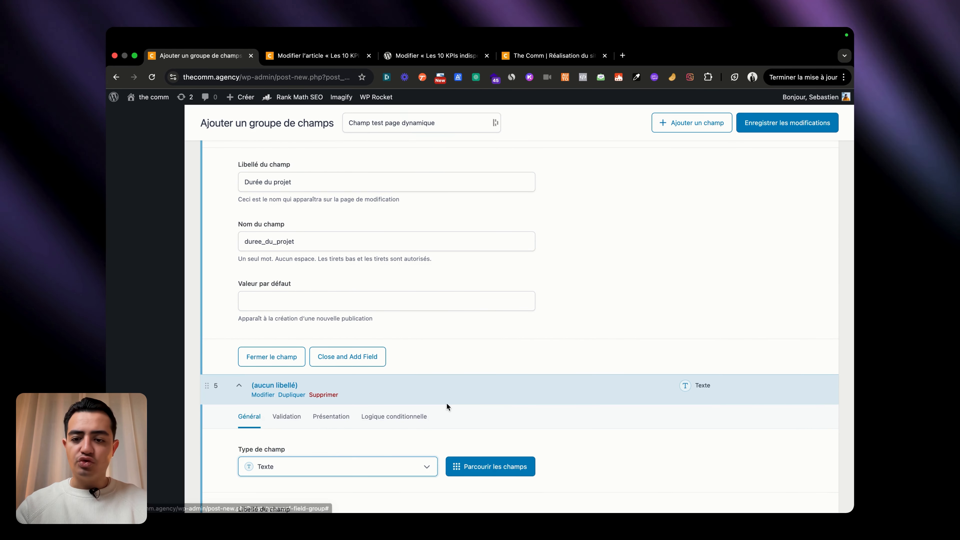
click(320, 311)
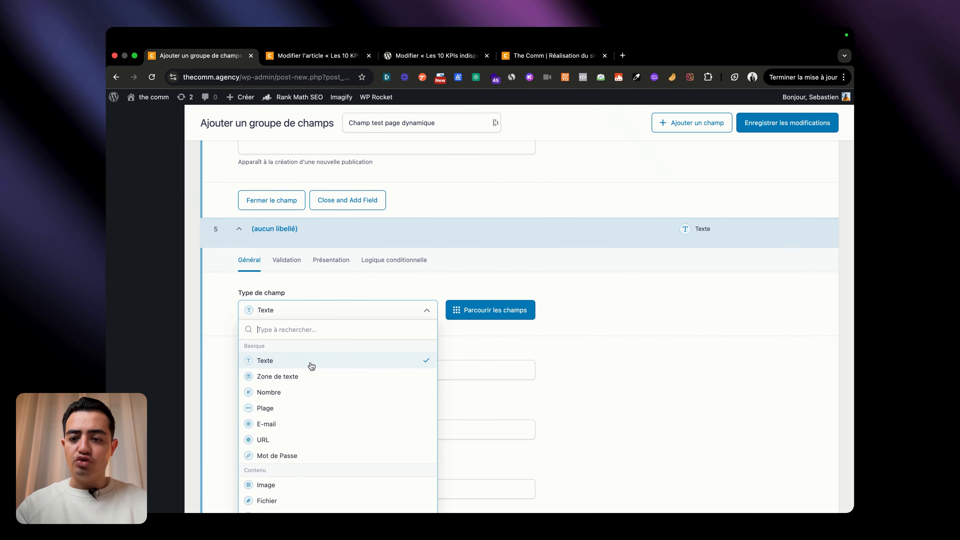
click(307, 377)
click(328, 369)
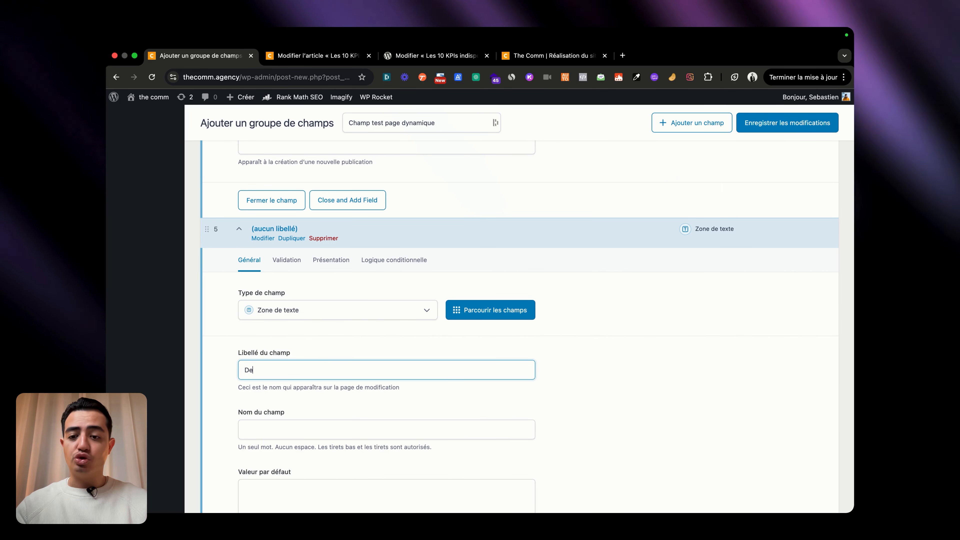
text(Description du projet)
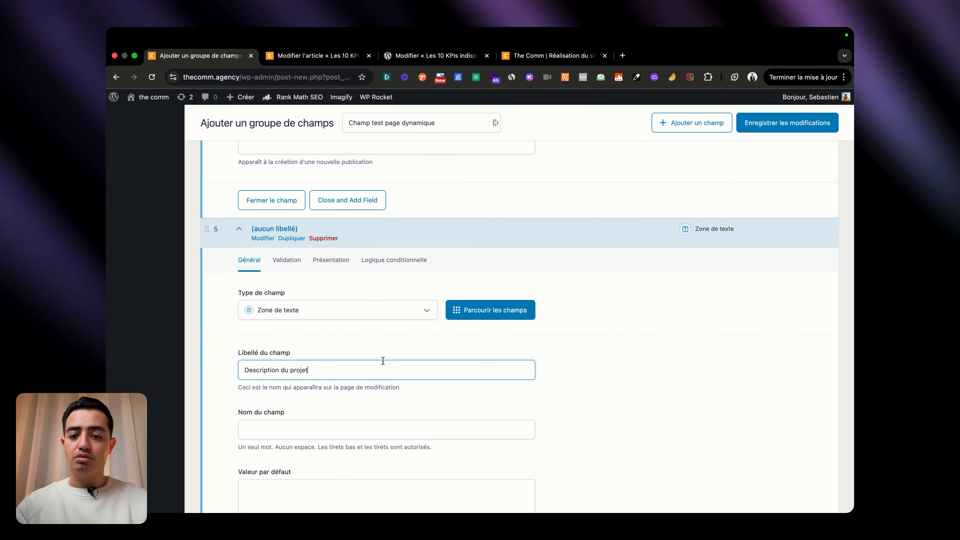
Add a sixth field of type Galerie to the group and label it "Images projet".
scroll(774, 403, down, 4)
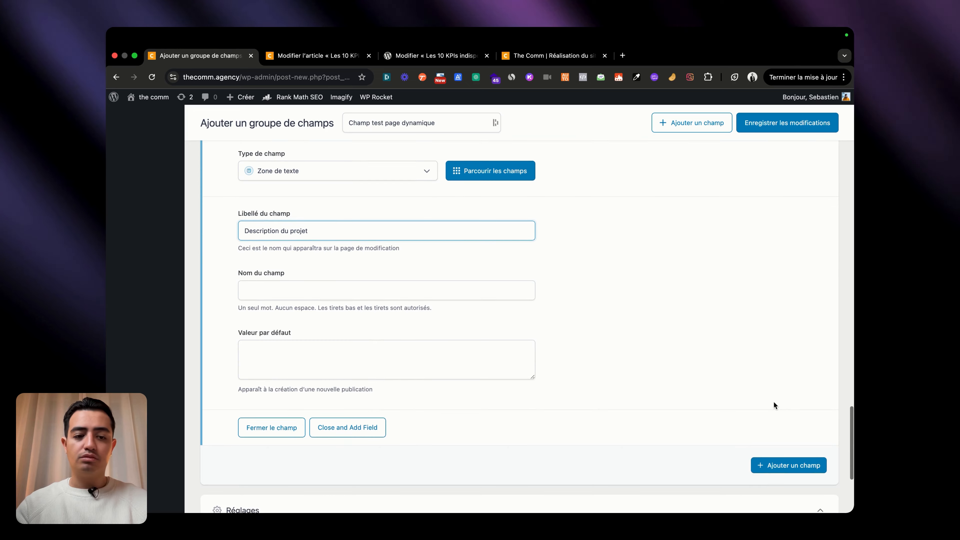
click(772, 470)
scroll(557, 393, down, 4)
scroll(342, 227, up, 2)
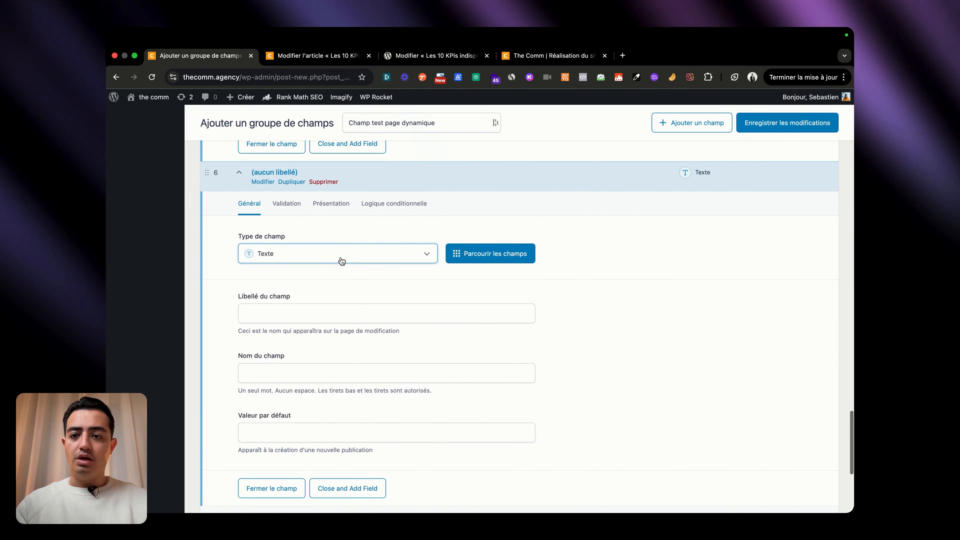
click(348, 256)
scroll(327, 418, down, 5)
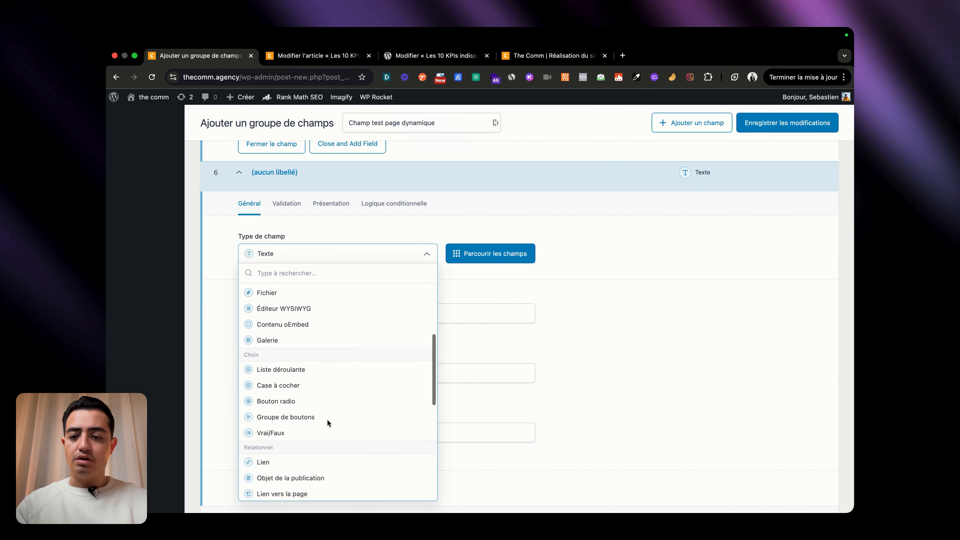
scroll(327, 418, down, 2)
scroll(325, 422, up, 4)
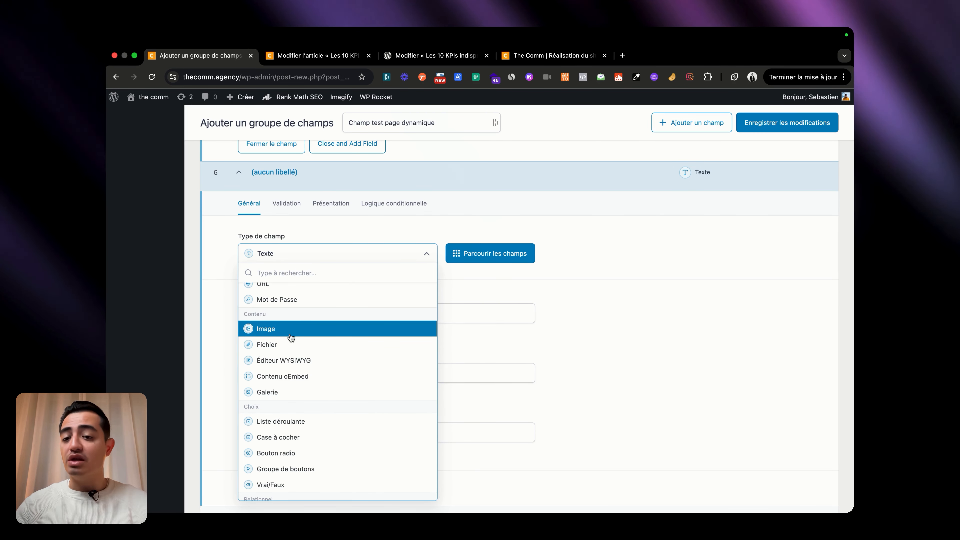
click(287, 392)
click(343, 310)
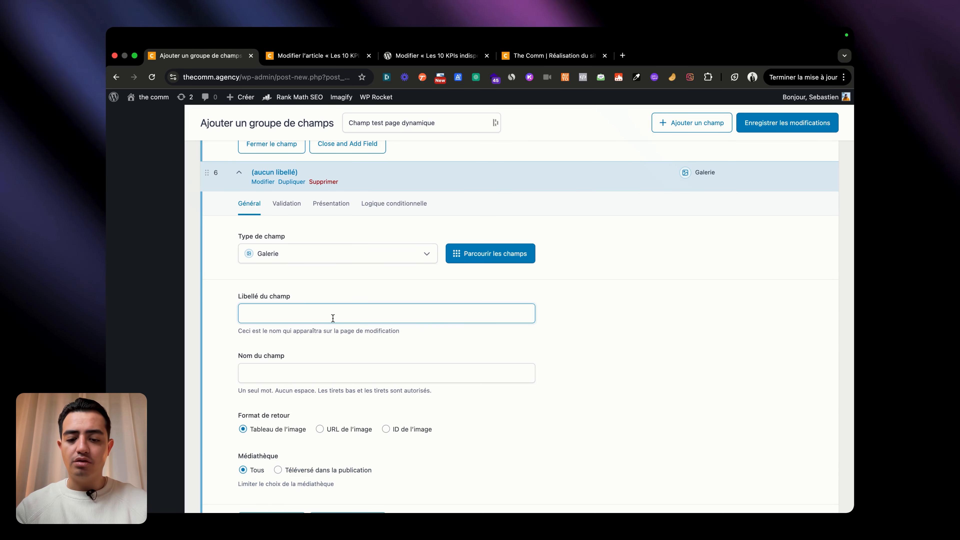
text(Images projet)
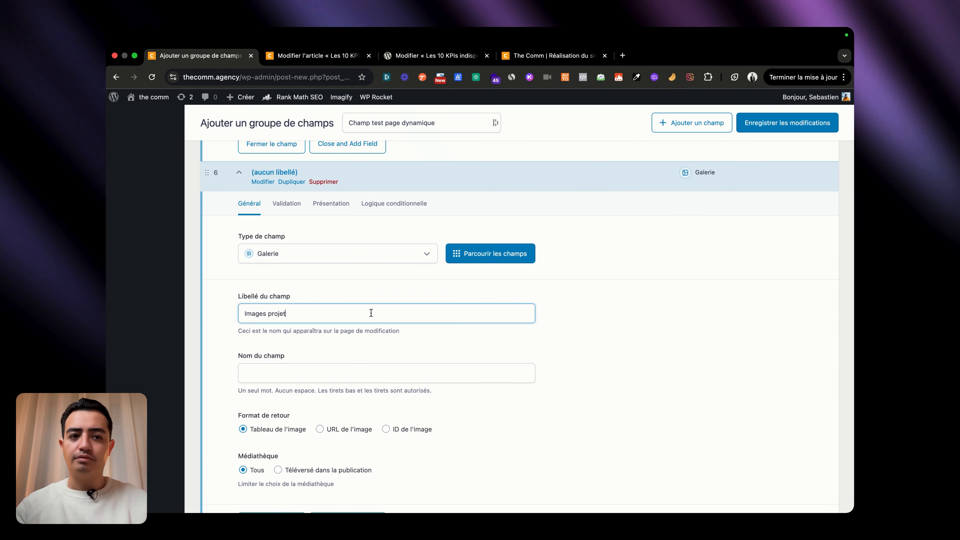
Set the field group's location rule to Type de publication est égal à projet tes and save the group.
scroll(713, 351, down, 5)
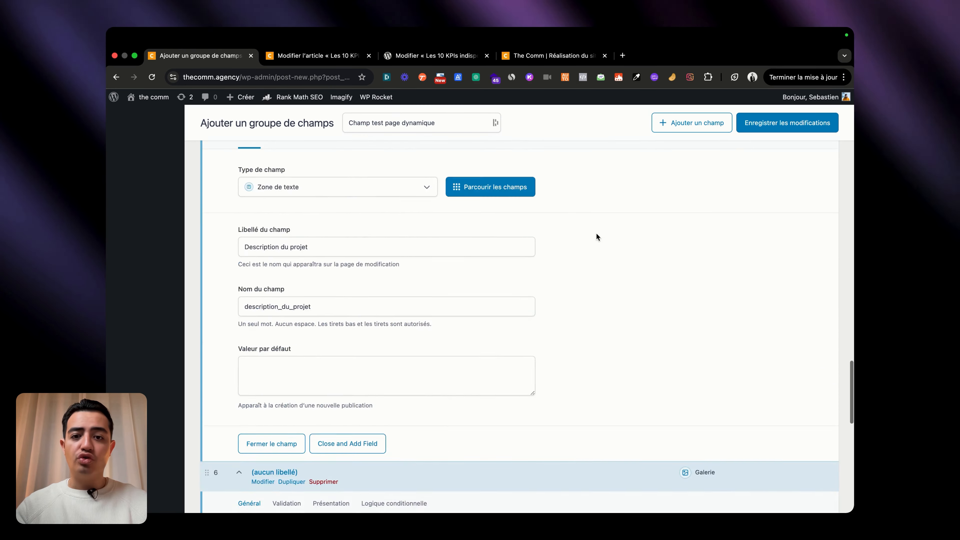
scroll(597, 232, down, 7)
scroll(596, 233, down, 20)
scroll(597, 232, up, 20)
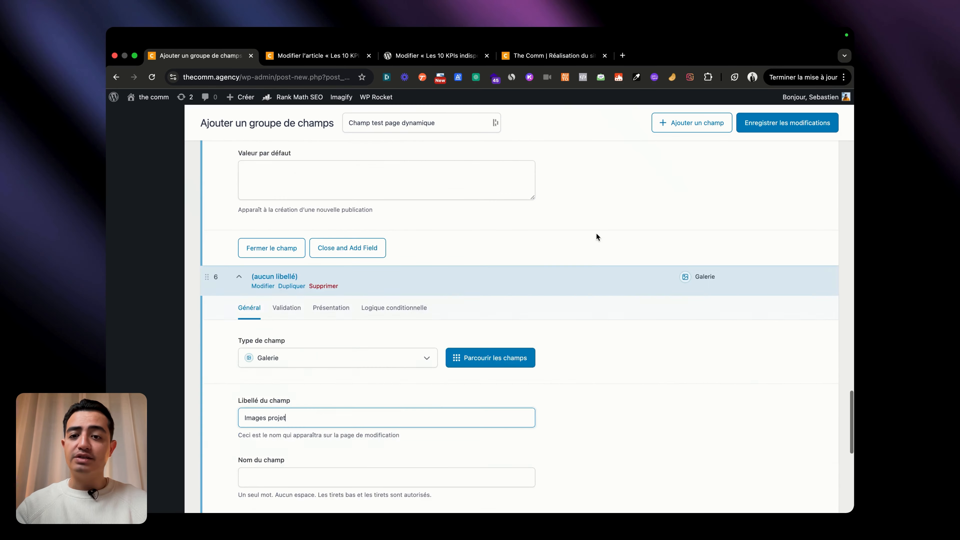
scroll(597, 233, down, 20)
scroll(597, 232, down, 15)
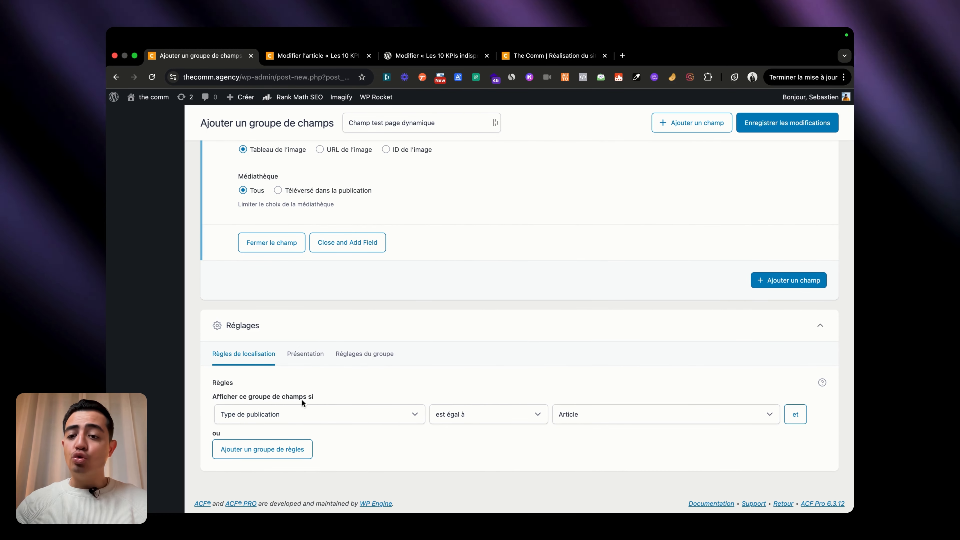
click(597, 423)
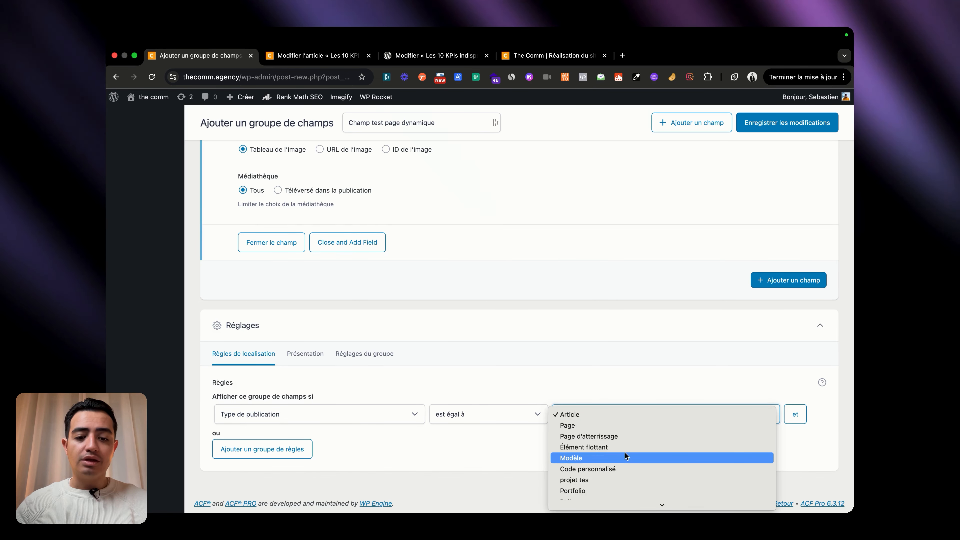
scroll(625, 453, down, 1)
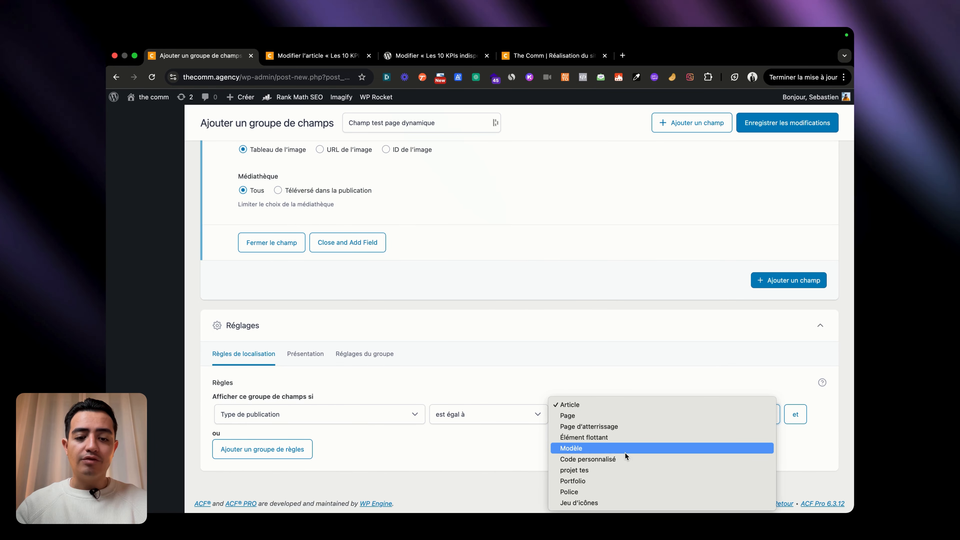
click(608, 468)
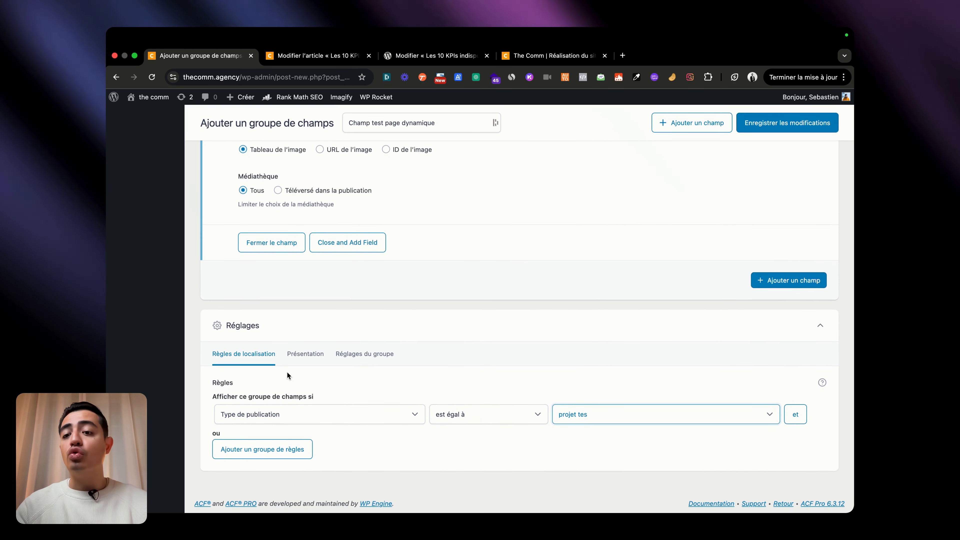
scroll(291, 270, up, 6)
scroll(307, 291, down, 6)
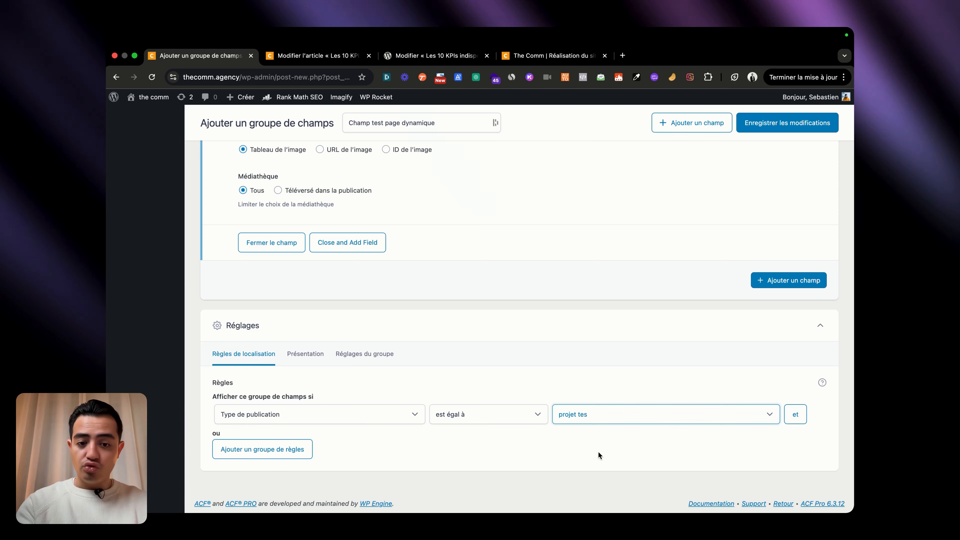
click(803, 128)
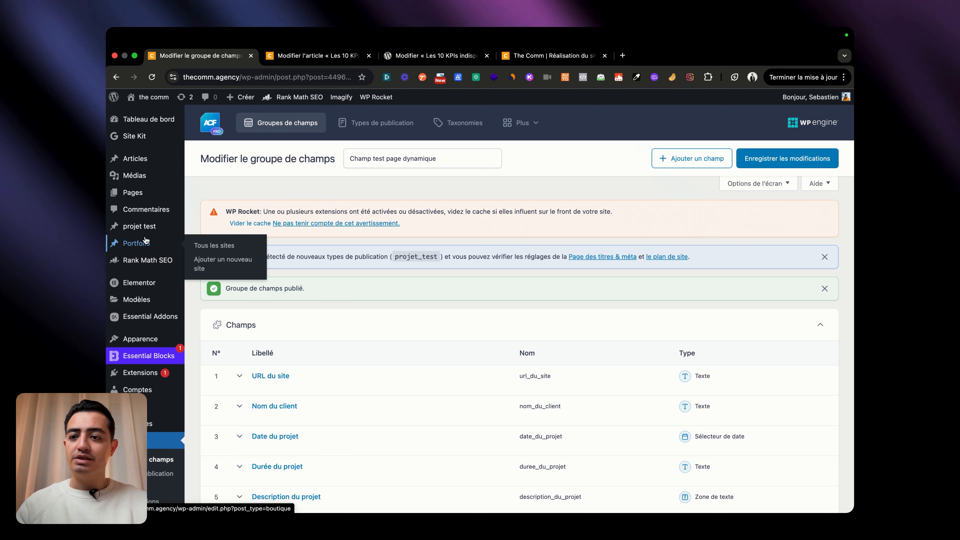
Start a new projet tes entry and move the Rank Math SEO box below the Champ test page dynamique box.
mouse_move(140, 227)
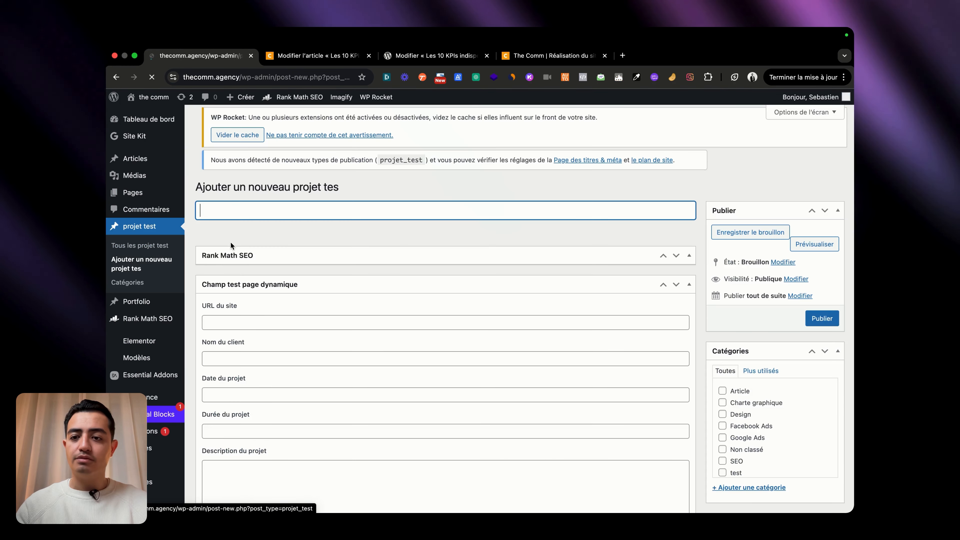
scroll(548, 273, down, 2)
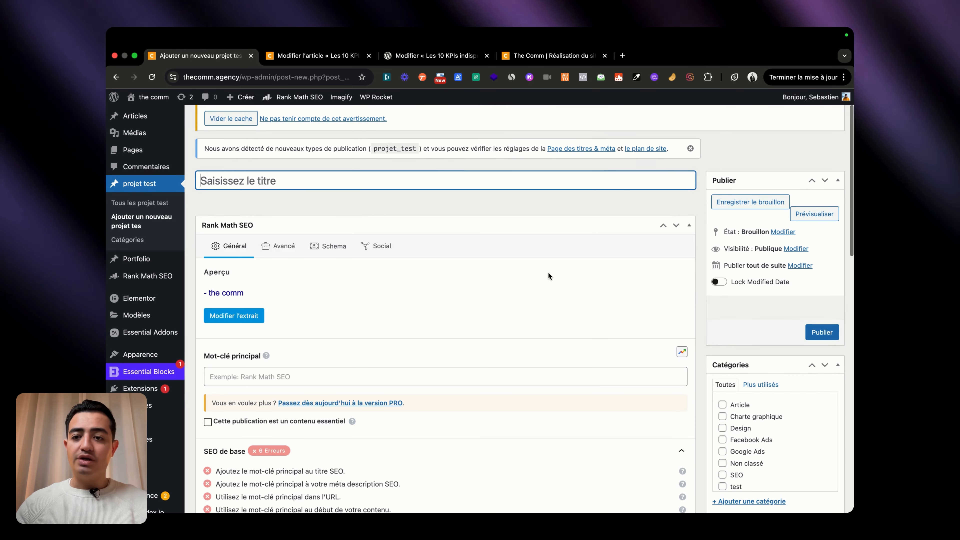
scroll(548, 273, down, 1)
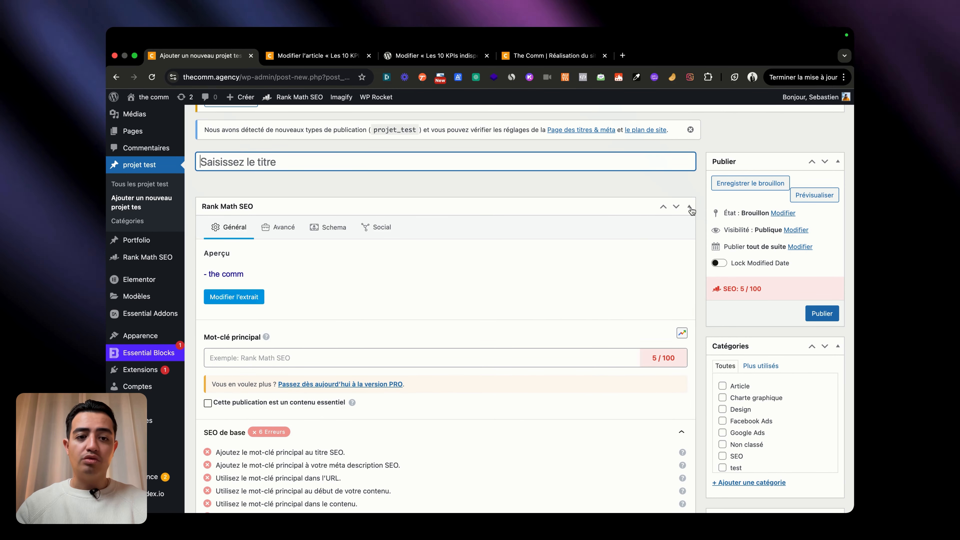
scroll(677, 207, up, 10)
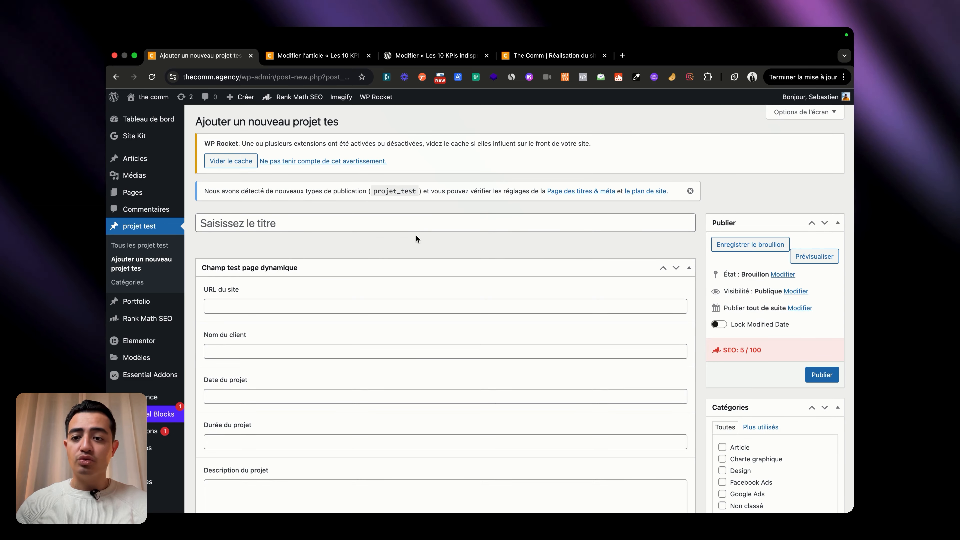
Examine the custom fields and categories offered on the new projet tes entry form.
scroll(416, 238, down, 2)
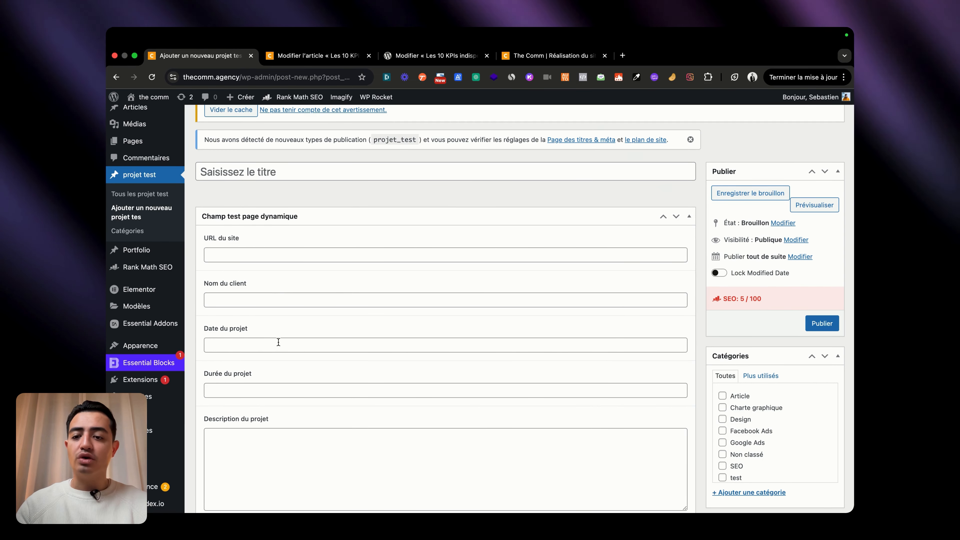
scroll(308, 389, down, 5)
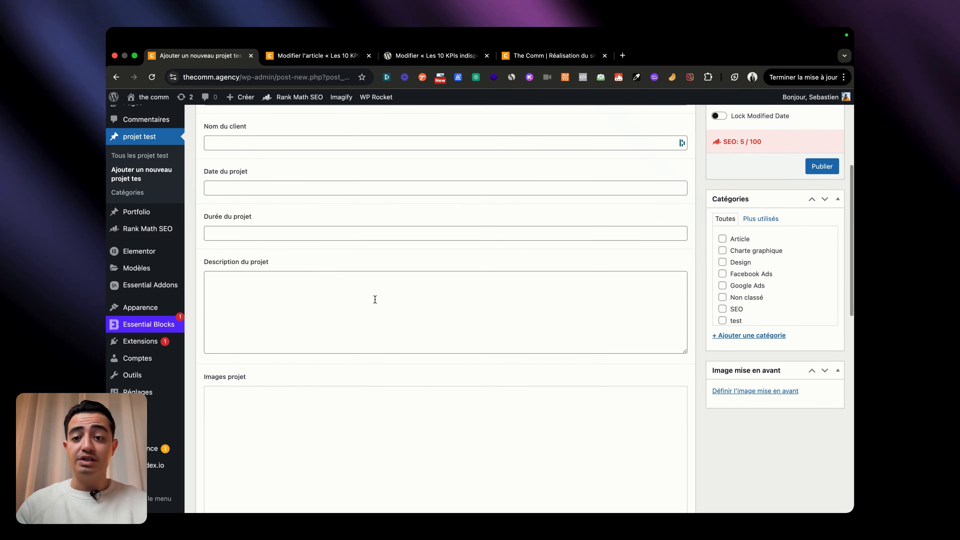
scroll(578, 387, up, 6)
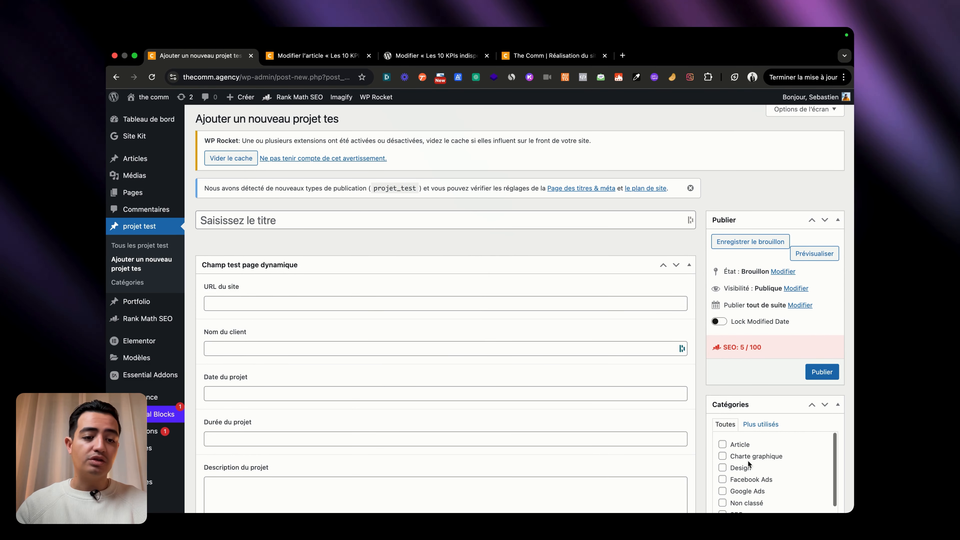
scroll(754, 447, down, 3)
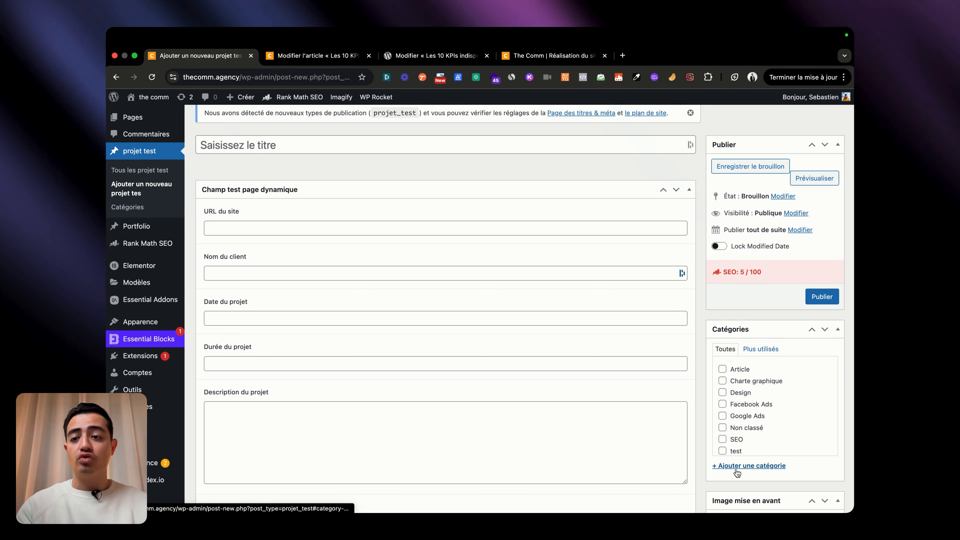
scroll(163, 378, up, 3)
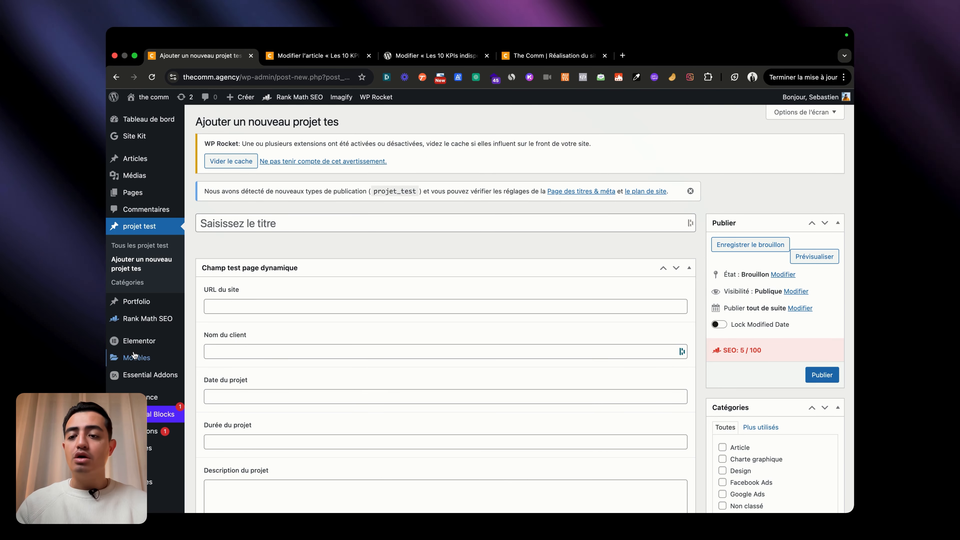
mouse_move(134, 355)
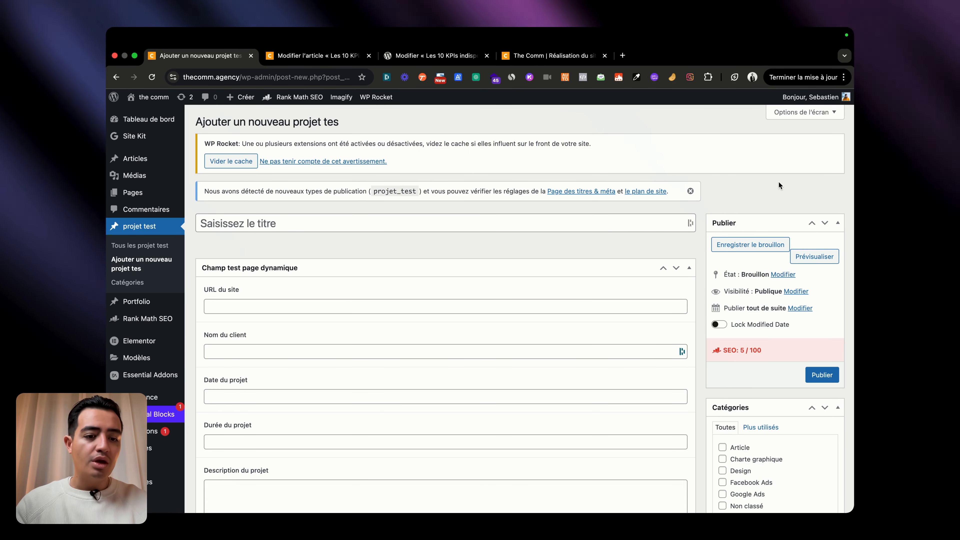
Move the Image mise en avant box above the Catégories and Publier boxes.
scroll(778, 180, down, 8)
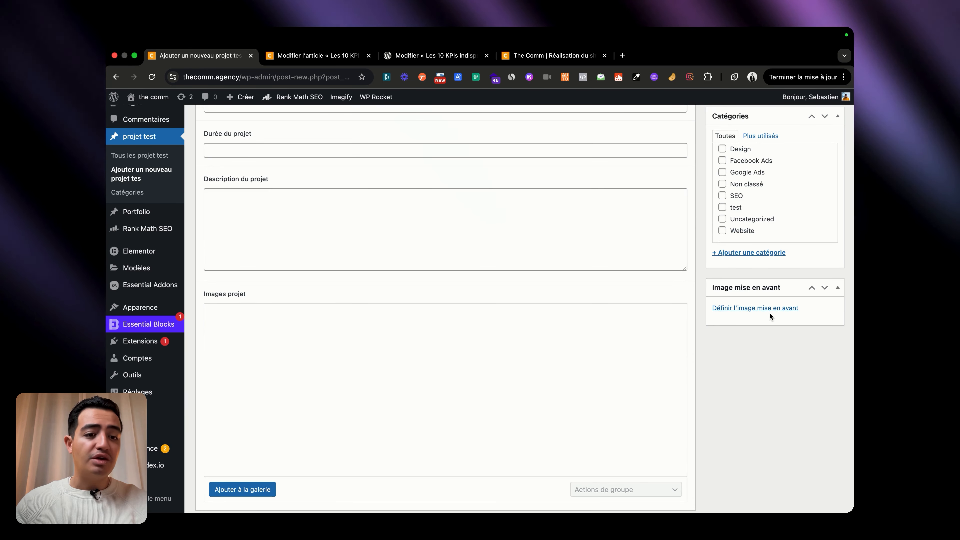
scroll(815, 374, up, 3)
click(837, 343)
scroll(837, 348, up, 5)
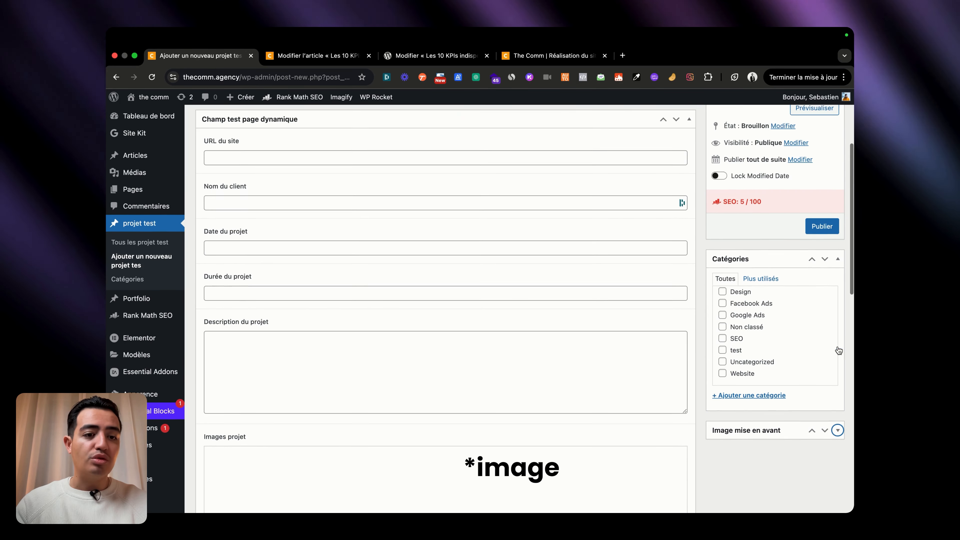
click(838, 431)
click(812, 431)
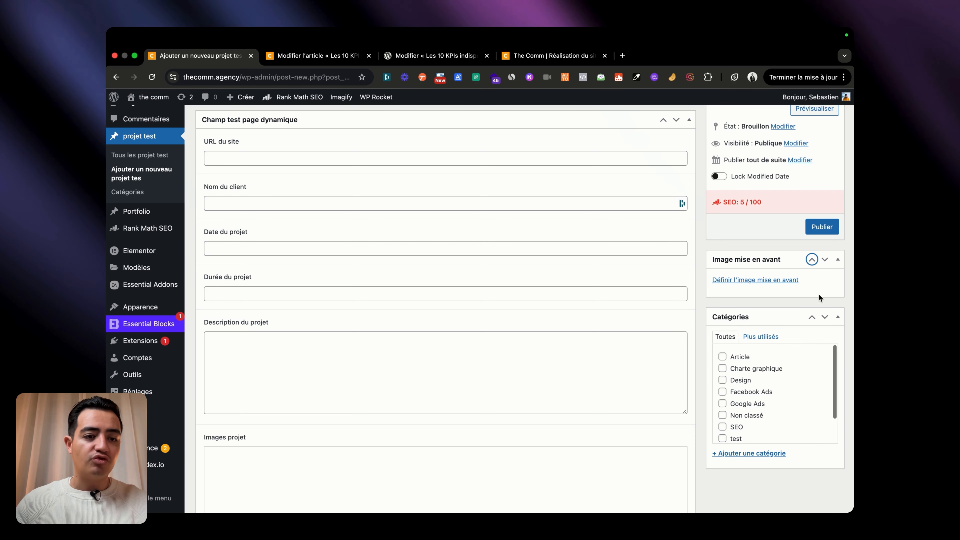
click(812, 259)
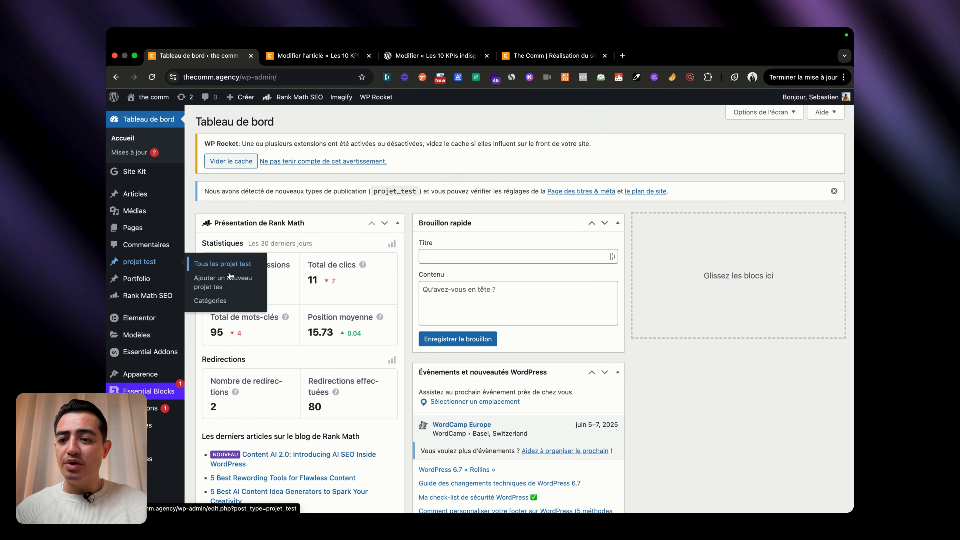
Start a new projet tes entry titled "Projet tes t1" and set its URL du site to test.fr.
click(226, 284)
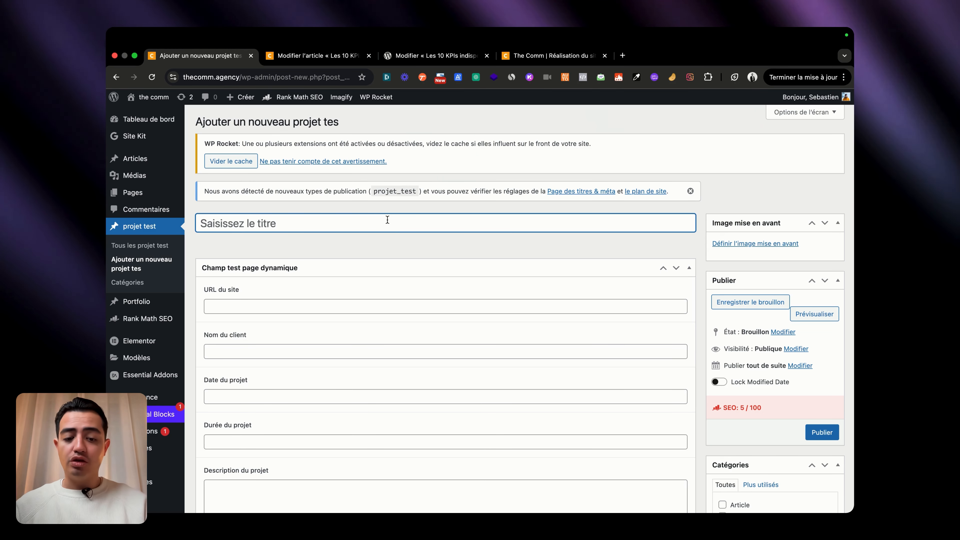
text(Projet tes )
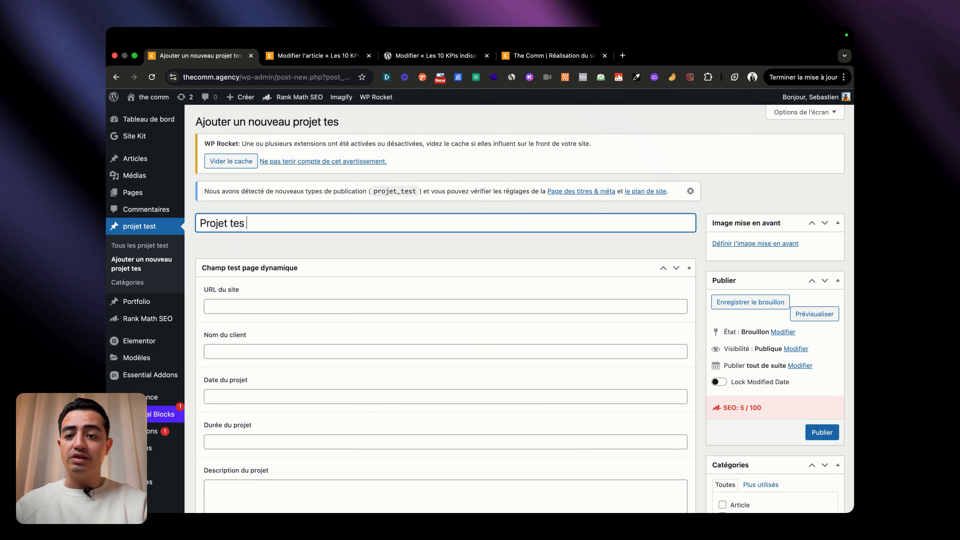
text(t1)
click(360, 304)
text(test.fr)
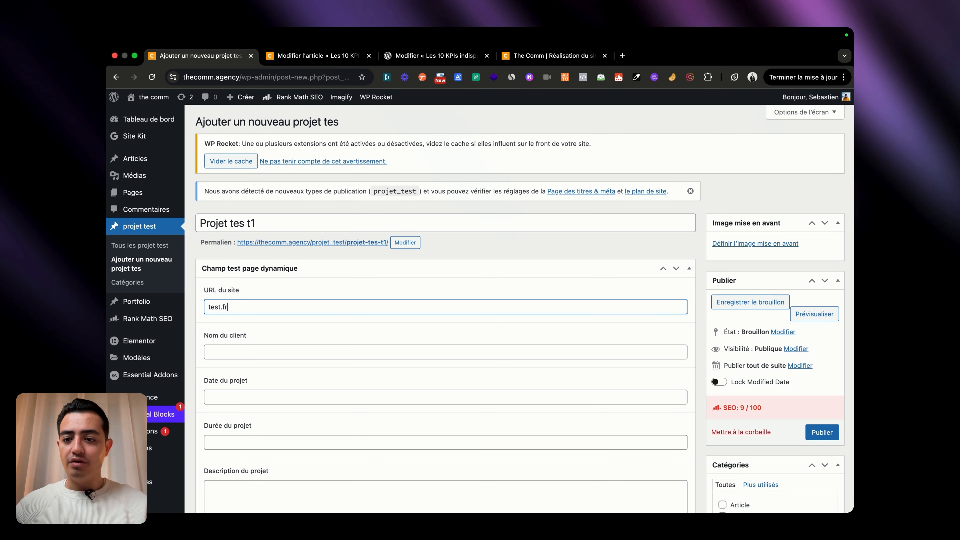
Enter the client's name in Nom du client and set Date du projet to 01/02/2025.
text(Monsieur )
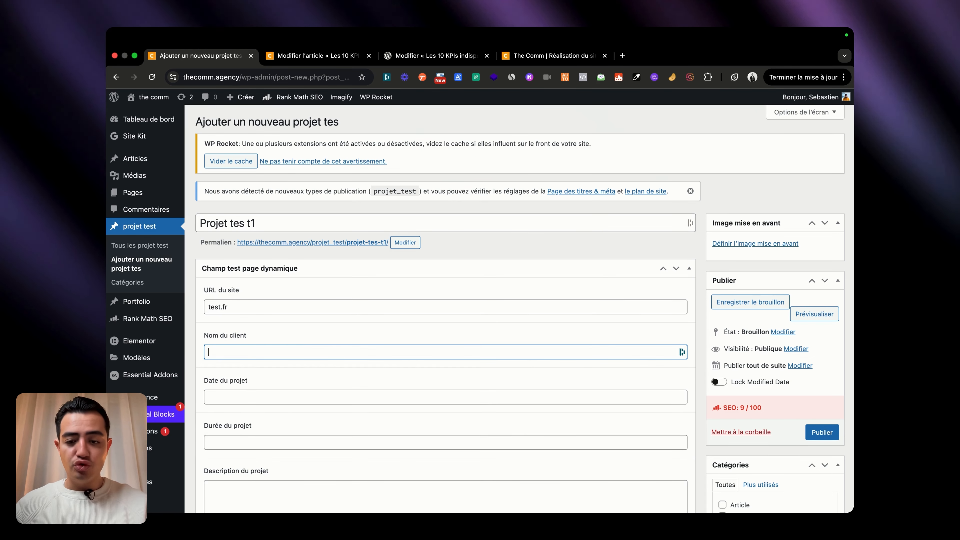
text(Test)
key(Tab)
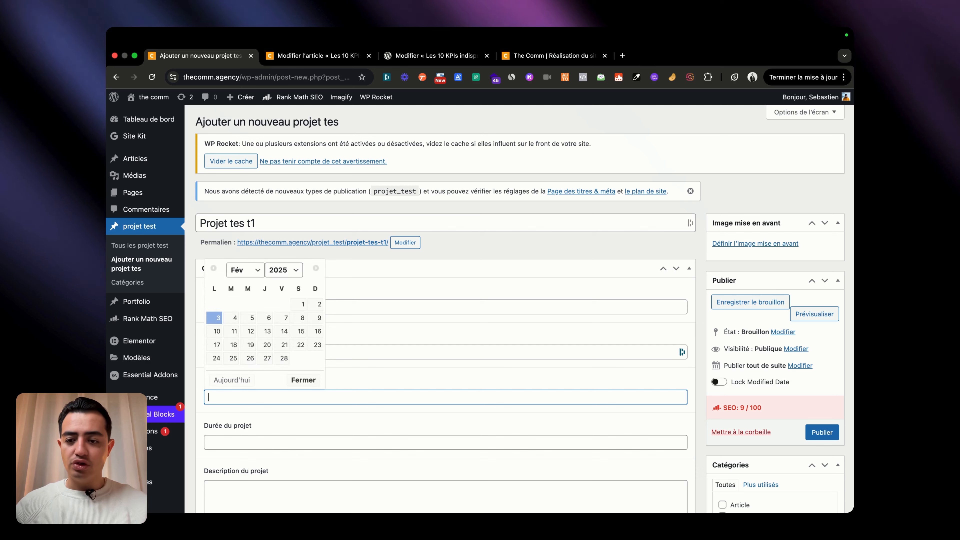
click(298, 303)
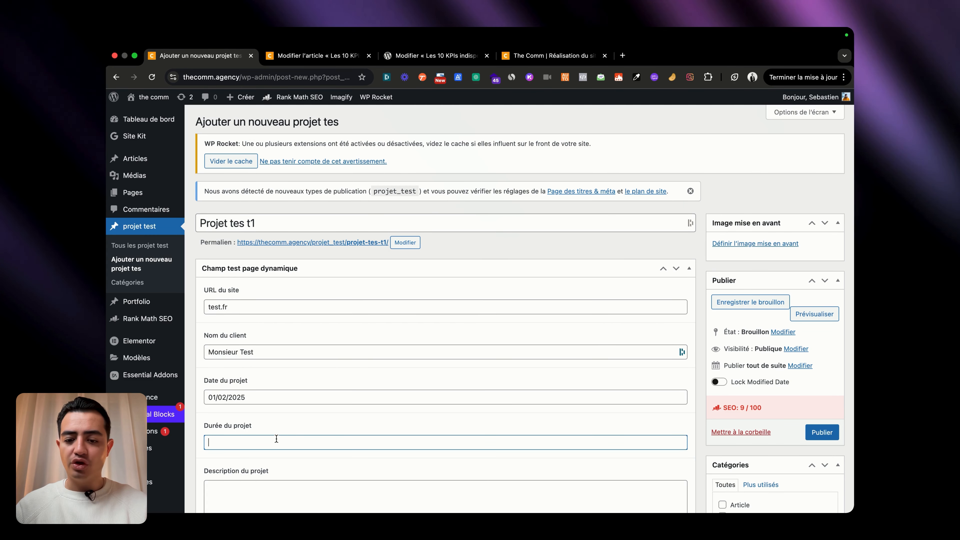
Set Durée du projet to "2 semaines." and fill Description du projet with Lorem ipsum text using the /lorem snippet.
text(2 s)
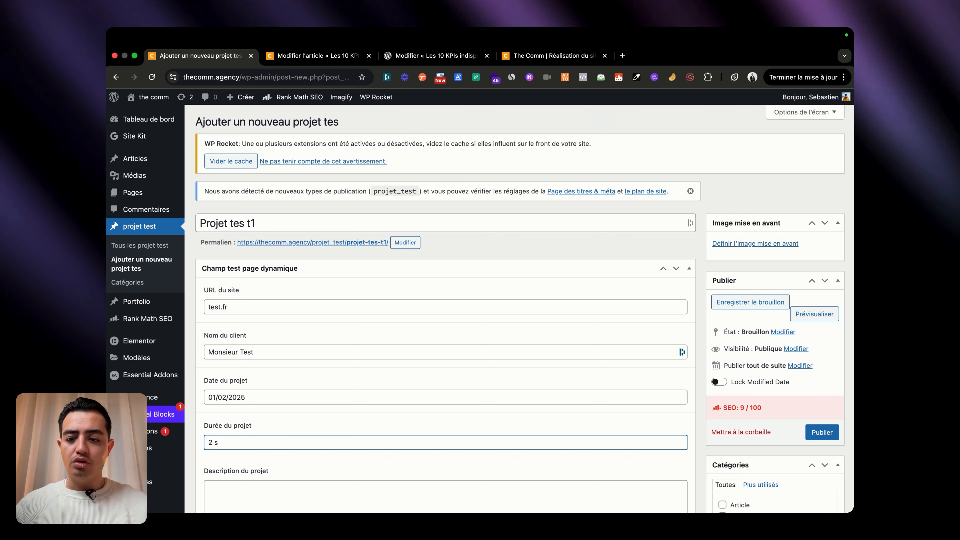
text(e)
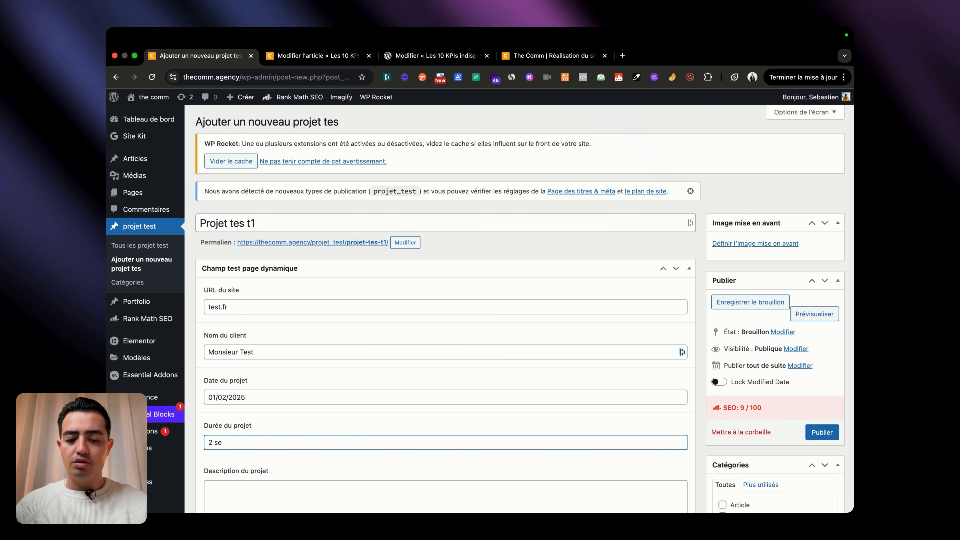
text(maines.)
scroll(333, 391, down, 3)
click(314, 412)
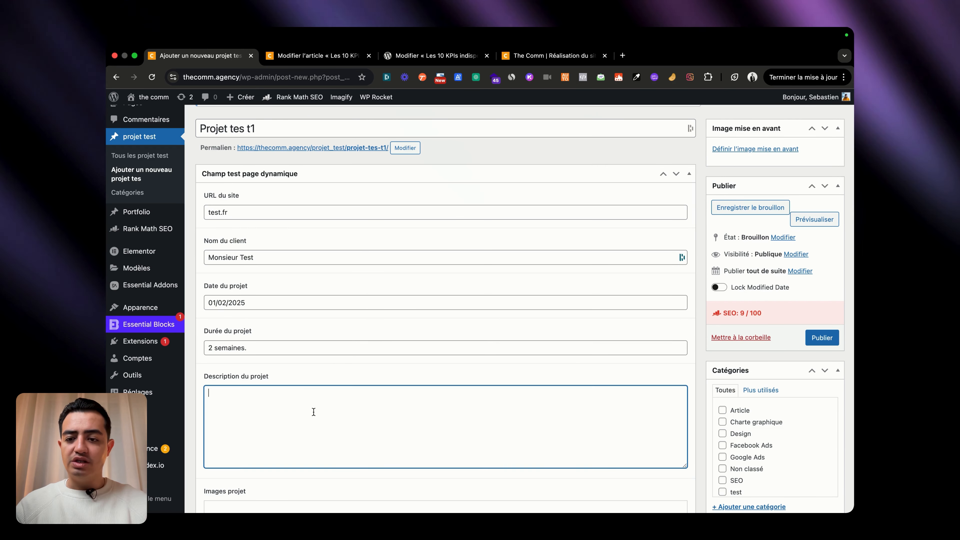
text(/lorem)
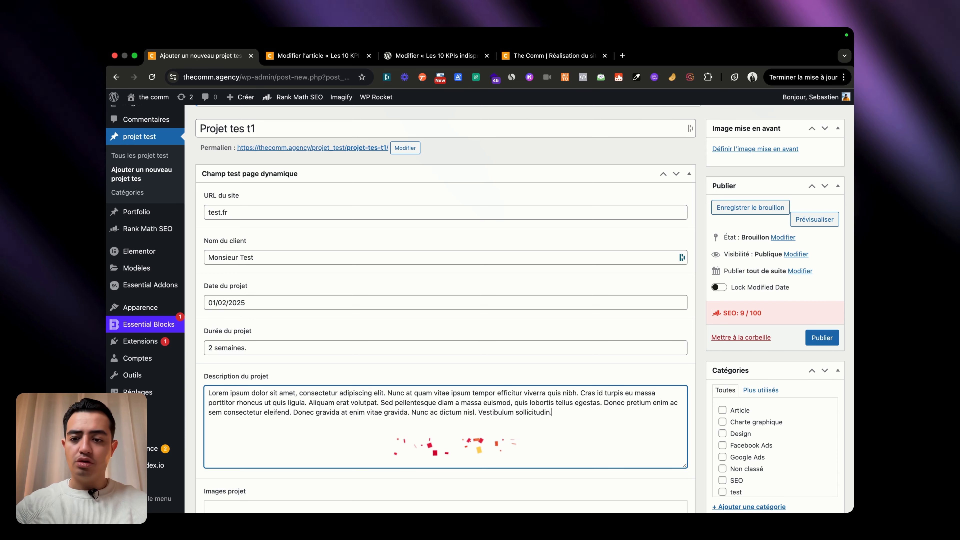
Add five restaurant website mockups from the media library to the Images projet gallery.
scroll(383, 416, down, 4)
click(293, 396)
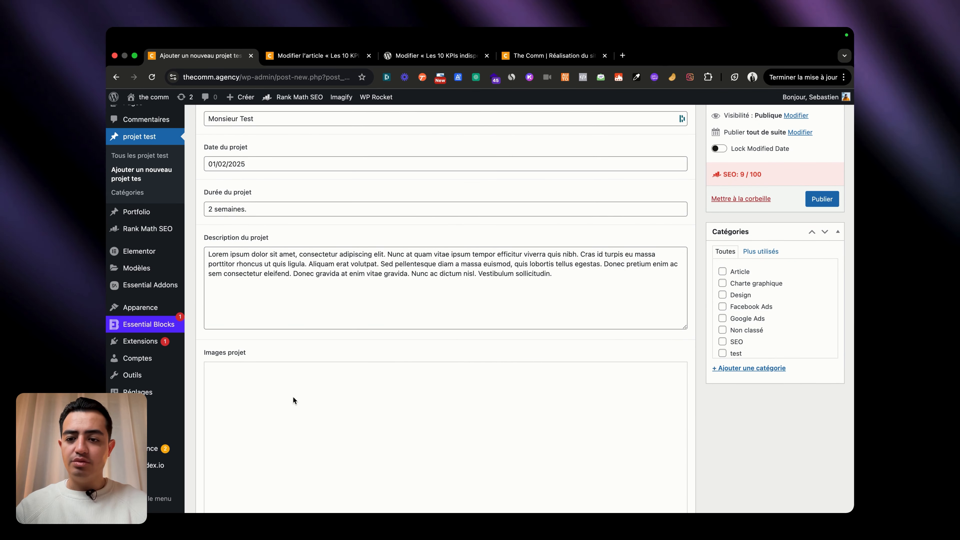
scroll(374, 403, down, 6)
click(241, 345)
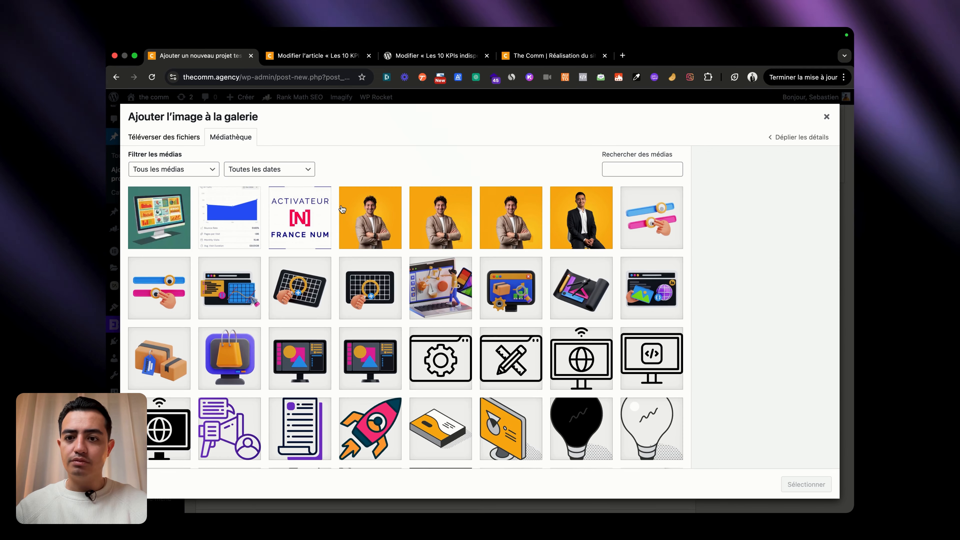
scroll(435, 327, down, 10)
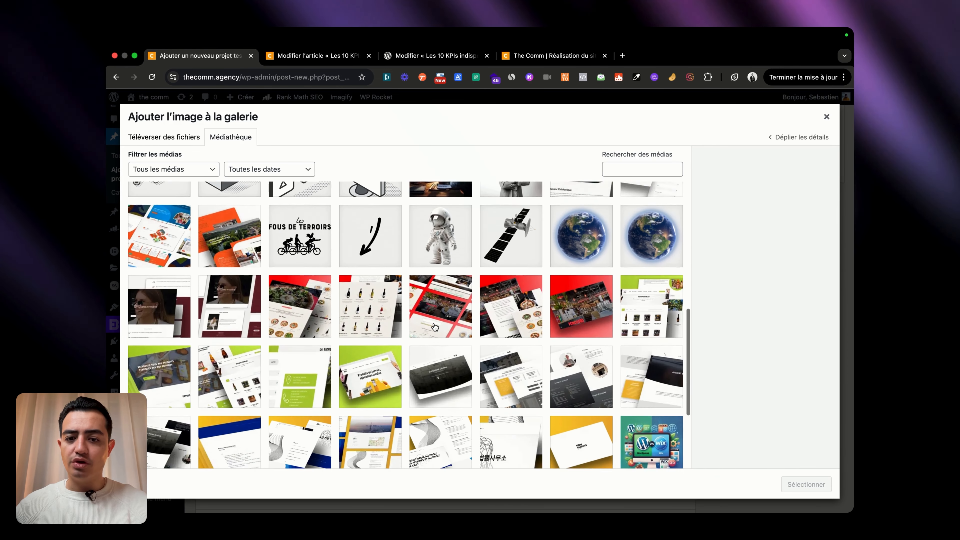
click(435, 264)
click(511, 265)
click(581, 265)
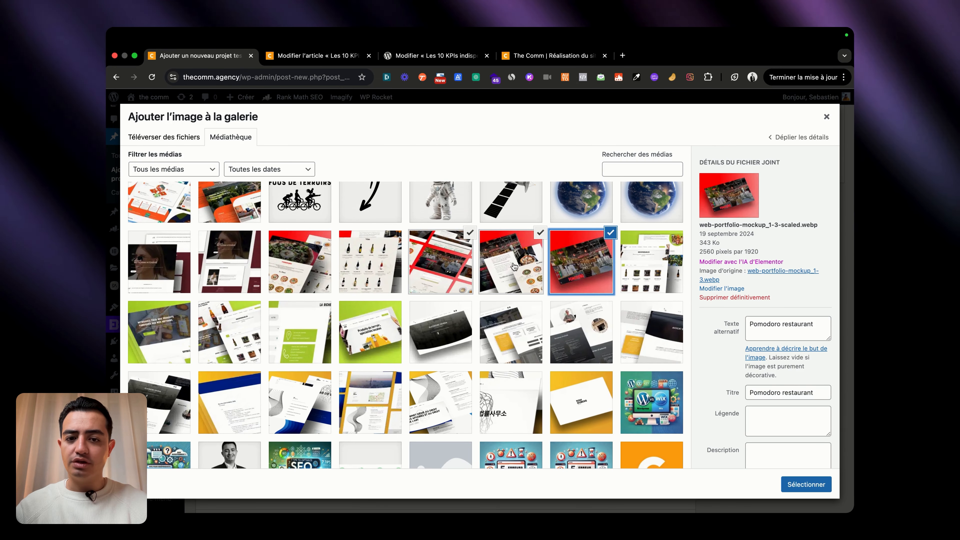
click(370, 265)
click(292, 264)
click(813, 485)
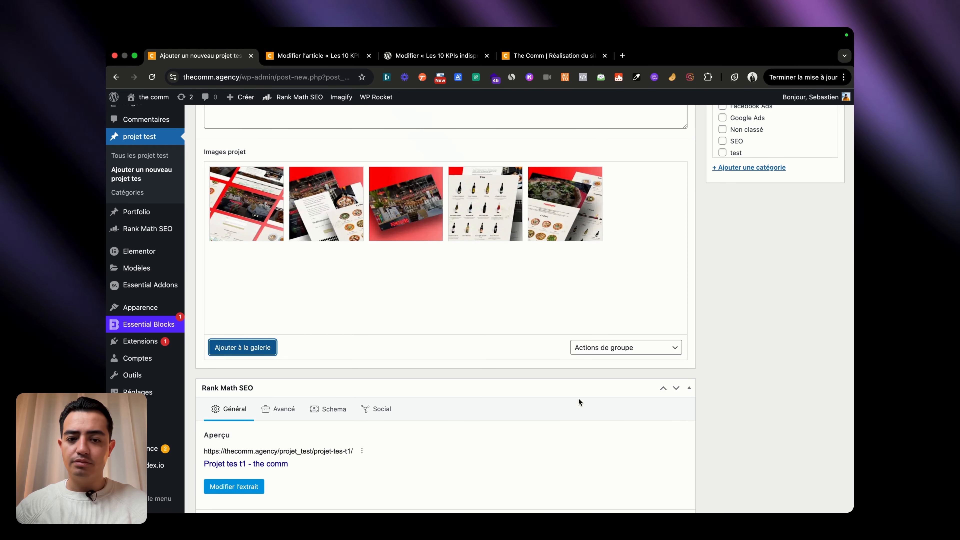
Set the teal computer dashboard illustration as the Image mise en avant and publish the project entry.
scroll(578, 398, up, 15)
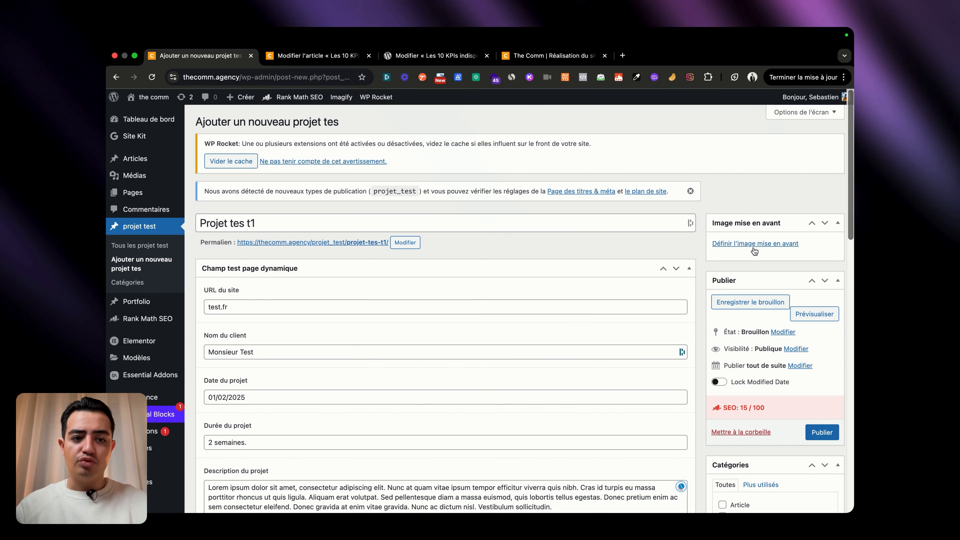
click(754, 244)
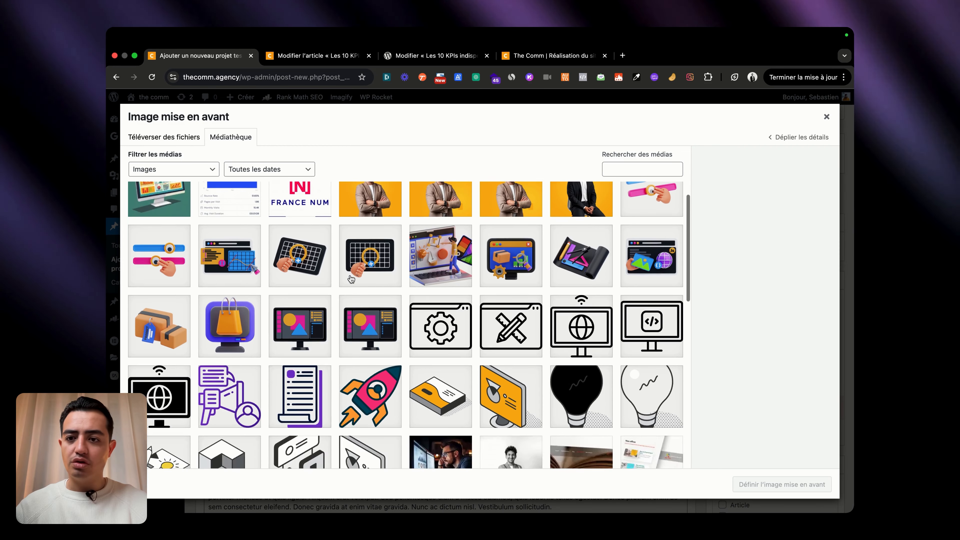
click(164, 225)
click(744, 477)
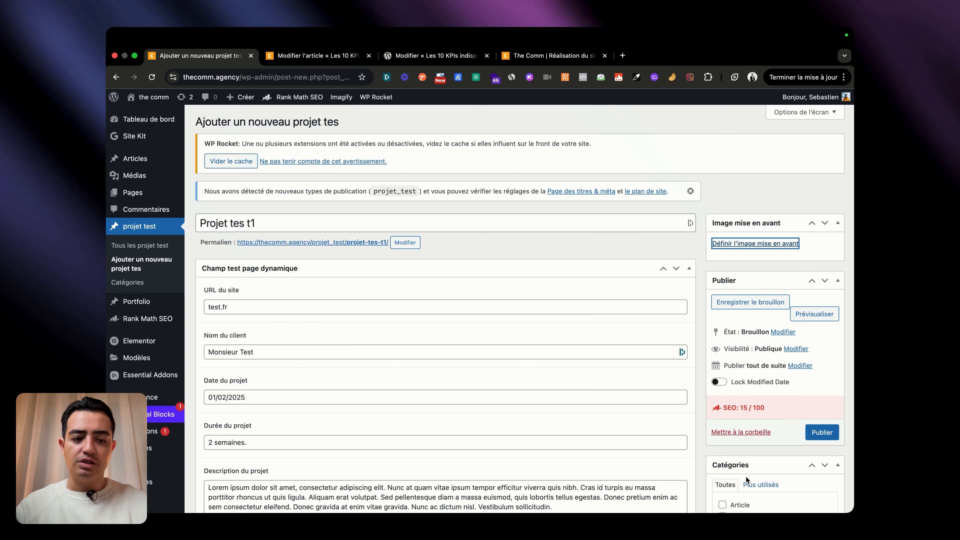
scroll(786, 433, down, 3)
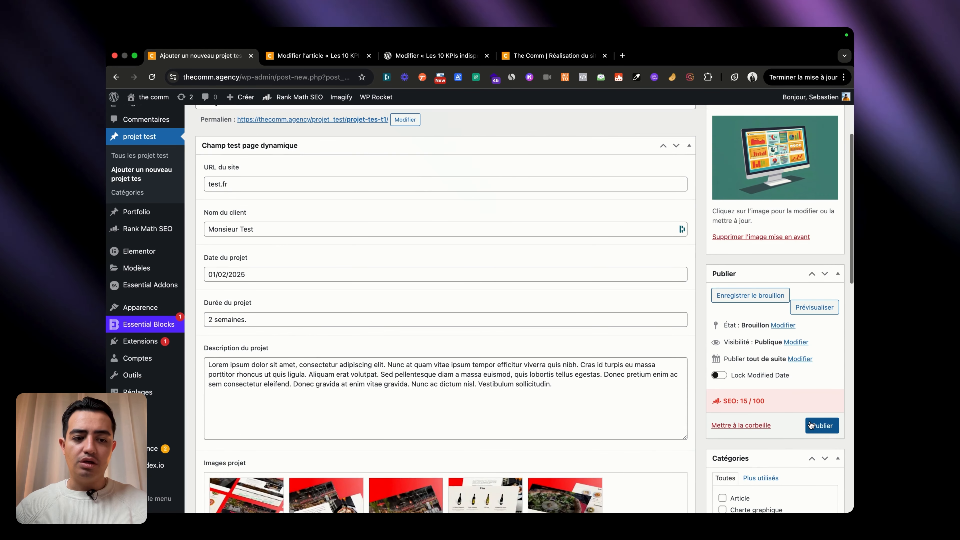
click(816, 428)
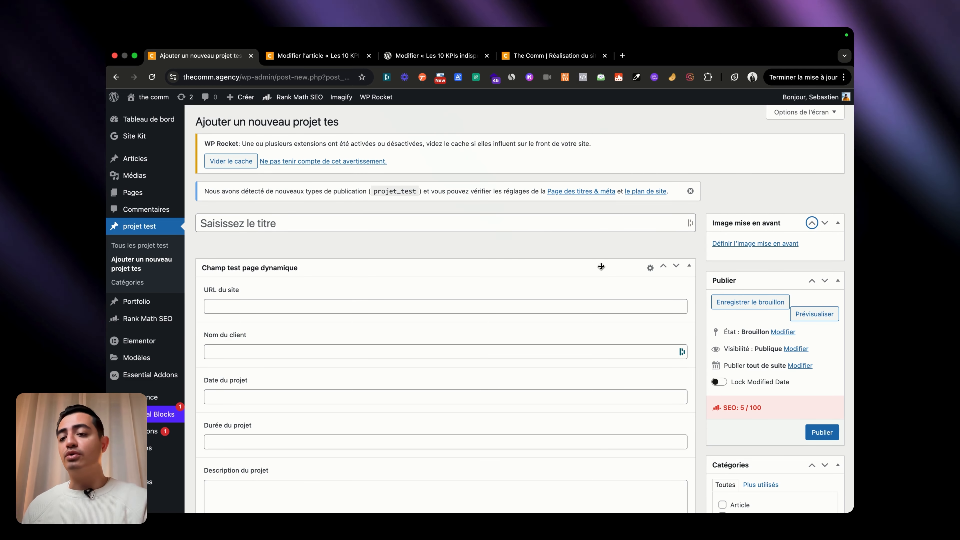
Create an Elementor template of type Article unique named "page test youtube" and dismiss the block library.
mouse_move(144, 357)
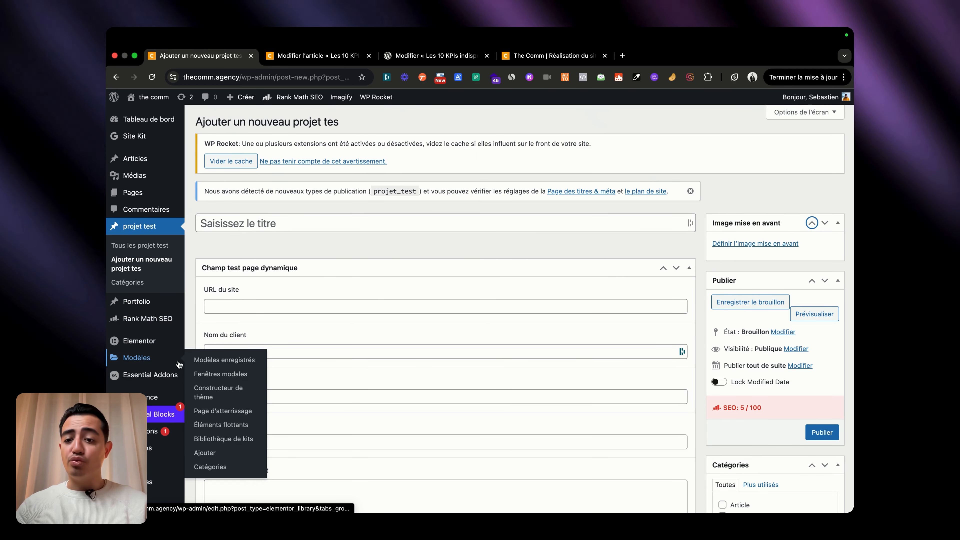
click(220, 361)
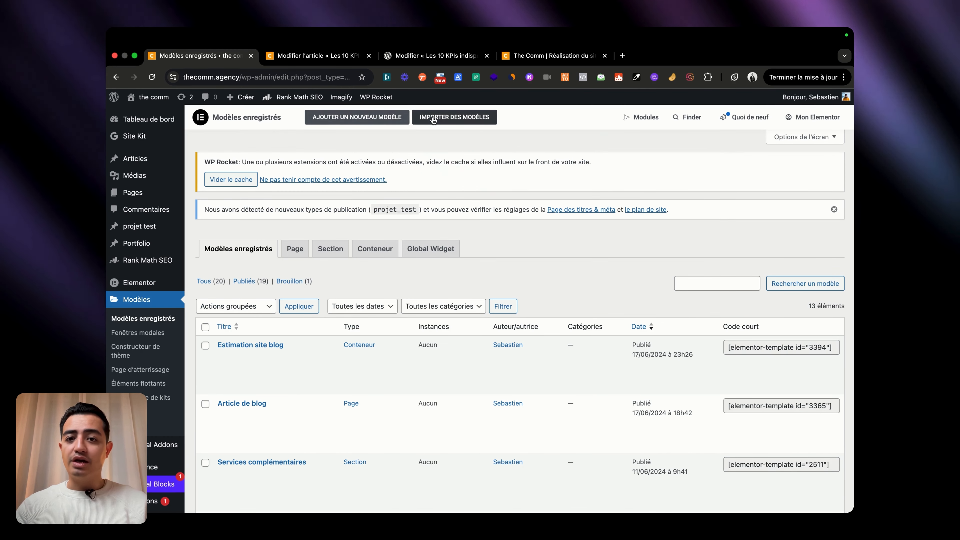
click(375, 117)
click(521, 301)
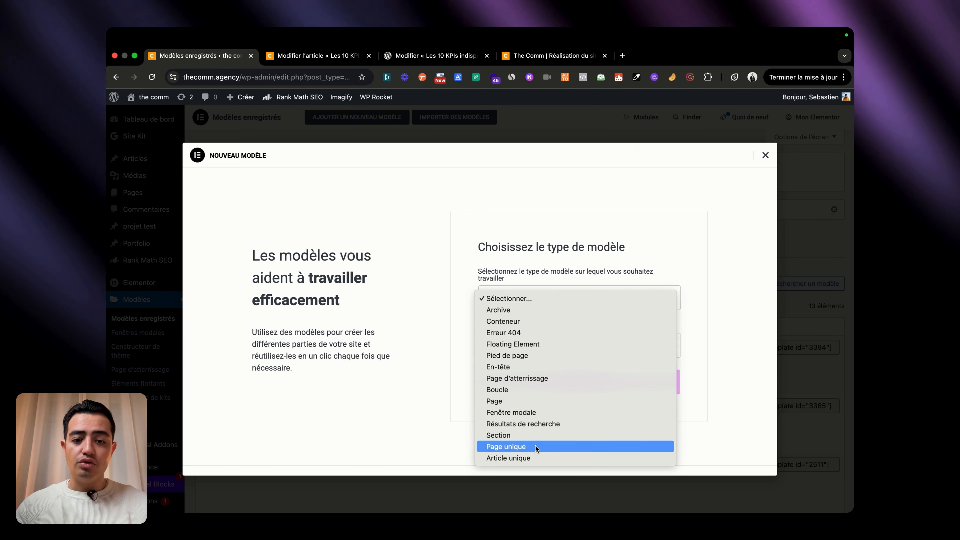
click(508, 458)
click(520, 346)
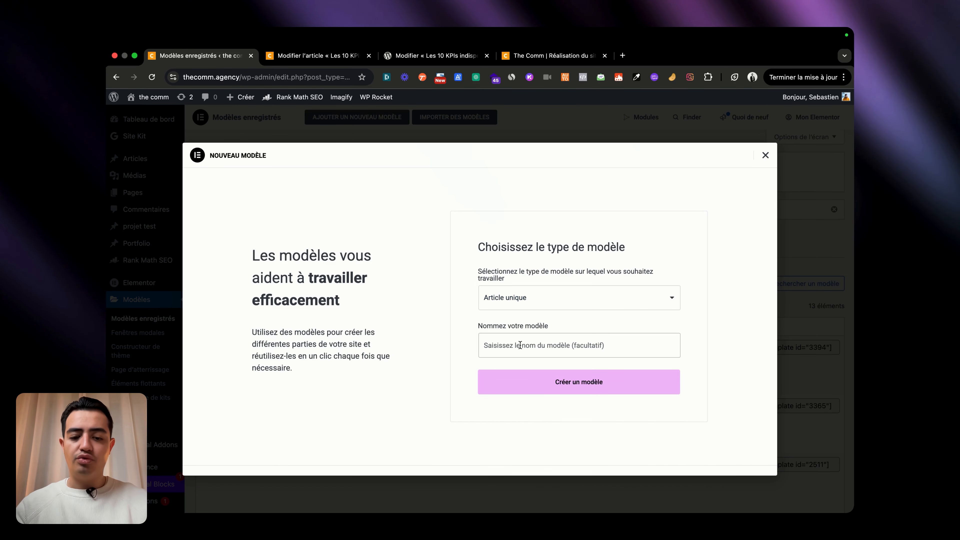
text(page test yo)
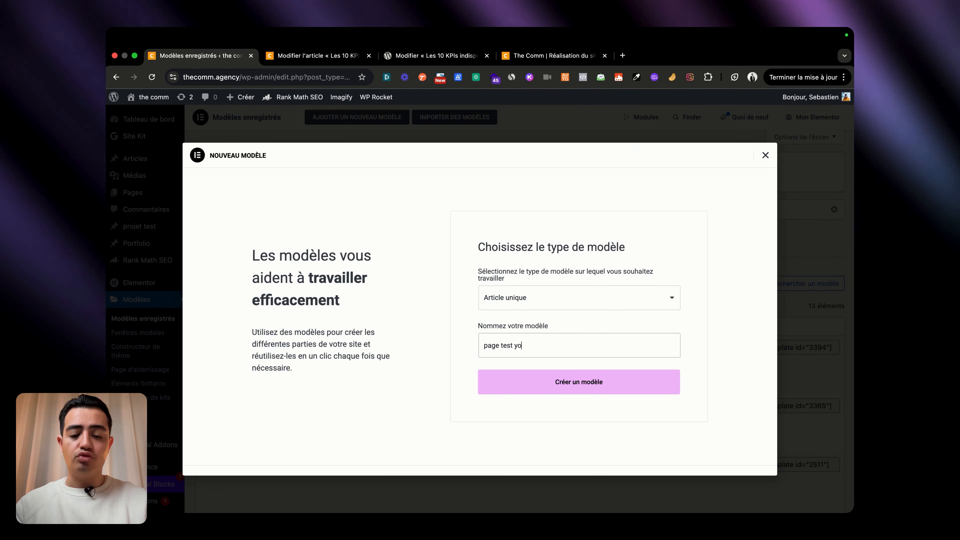
text(utube)
click(576, 382)
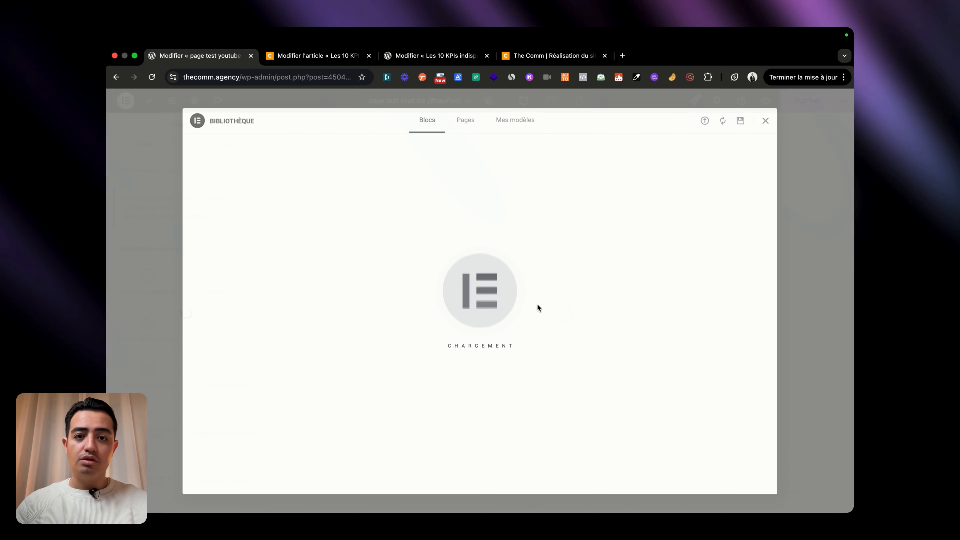
click(766, 120)
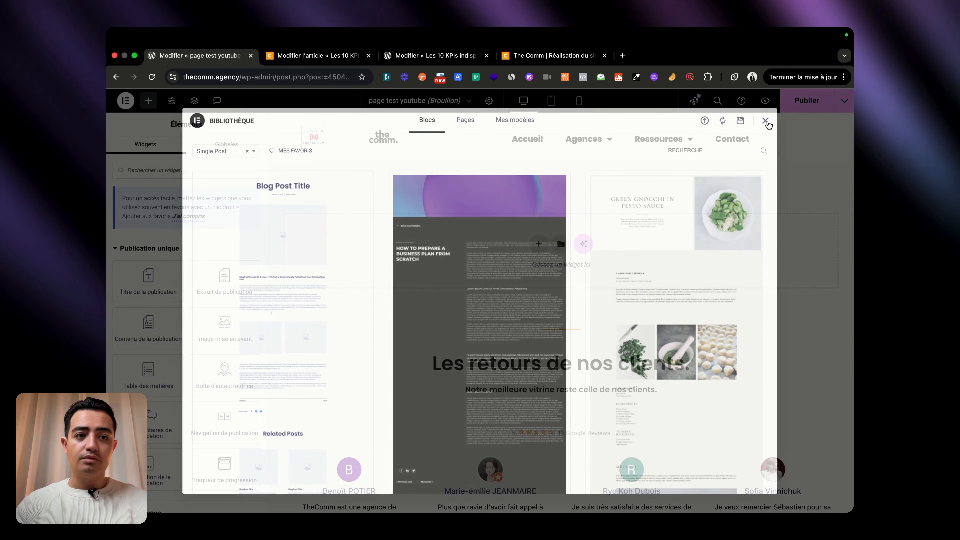
Set the template's display condition to include all "projet test" entries, and save it.
click(843, 109)
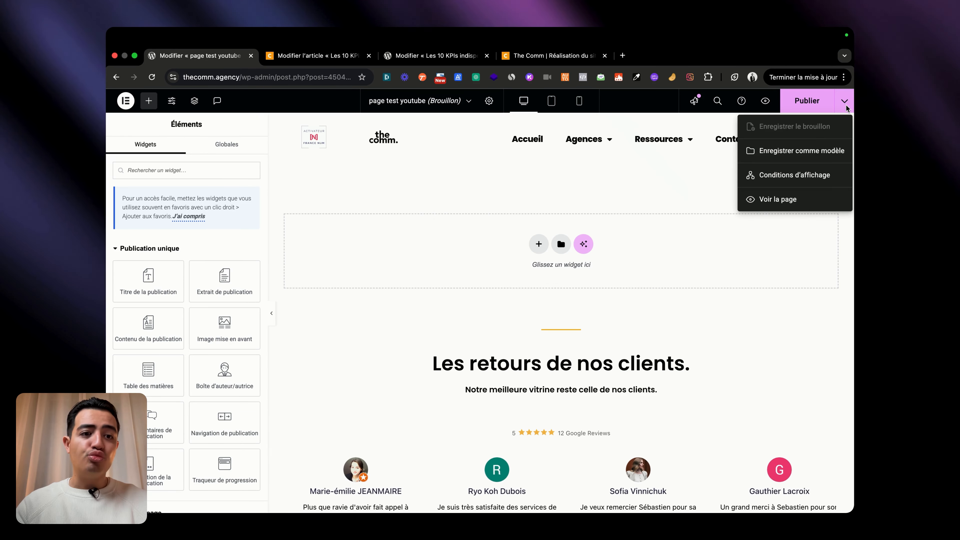
click(802, 177)
click(514, 326)
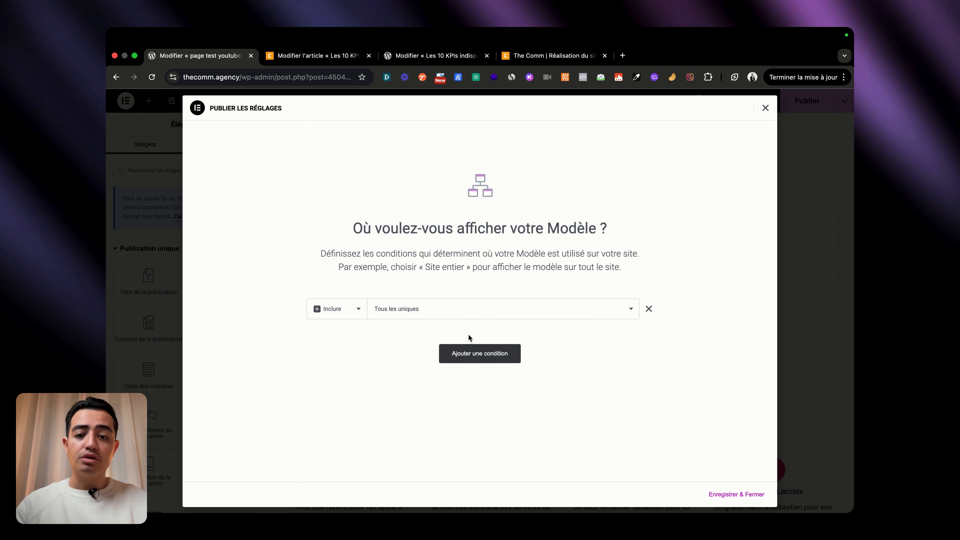
click(433, 311)
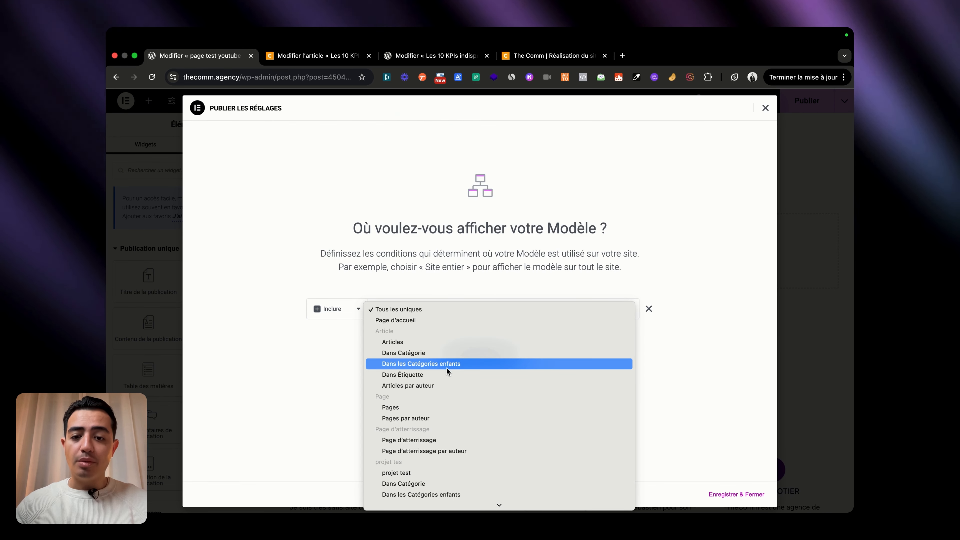
scroll(447, 401, down, 3)
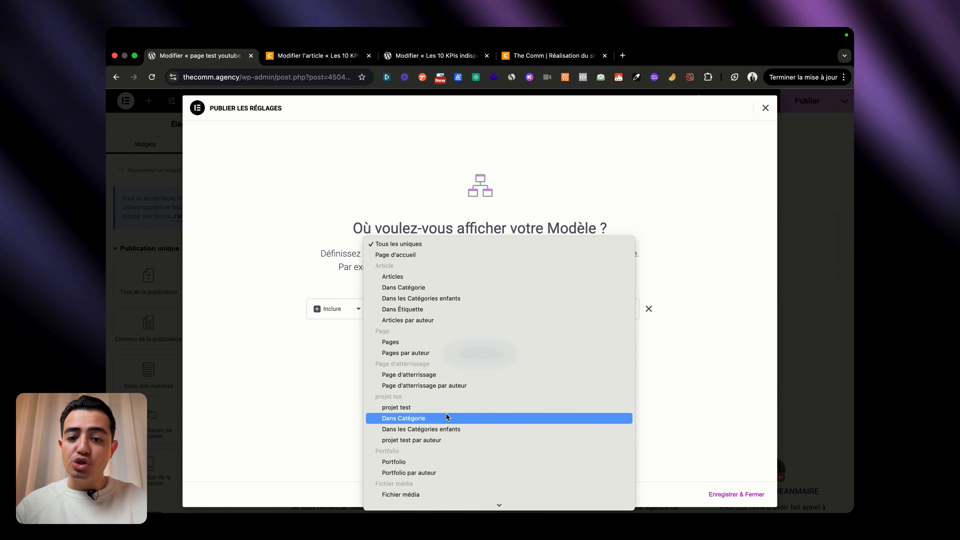
click(441, 409)
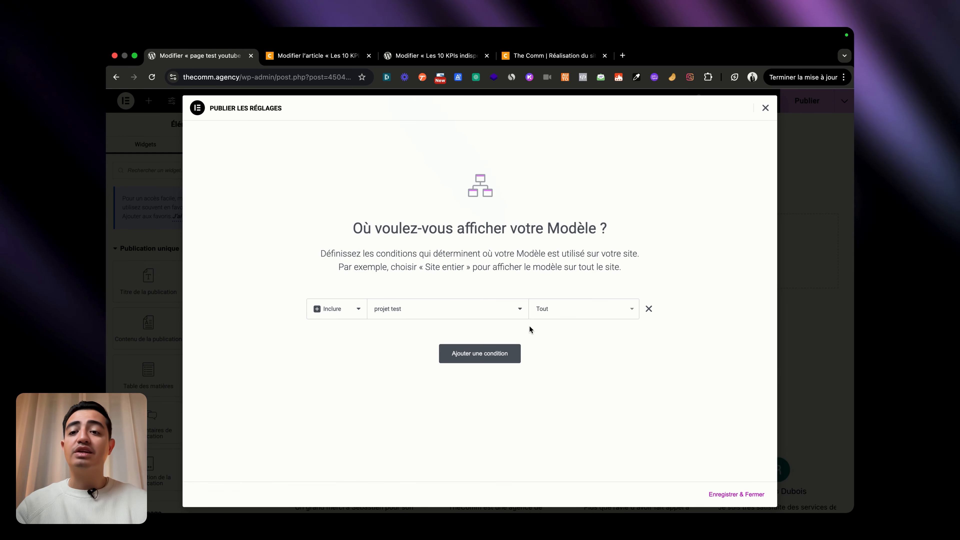
click(742, 495)
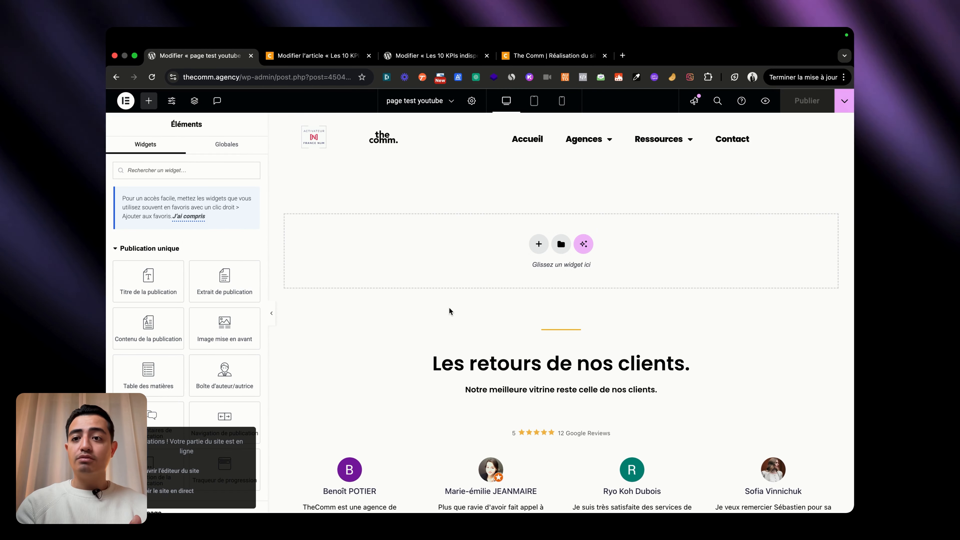
Exit to WordPress and open the saved template "Portfolio – vidéo youtube" in the Elementor editor.
click(121, 100)
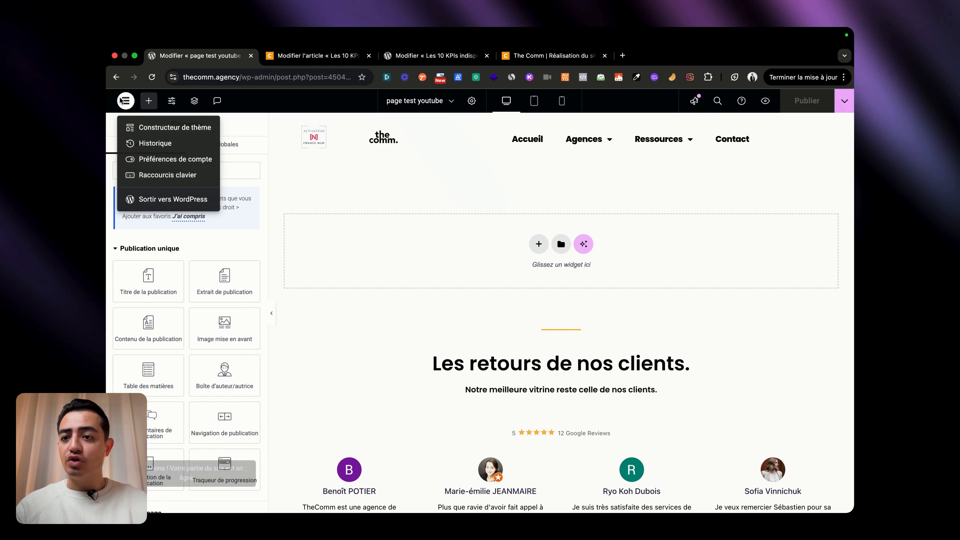
click(153, 198)
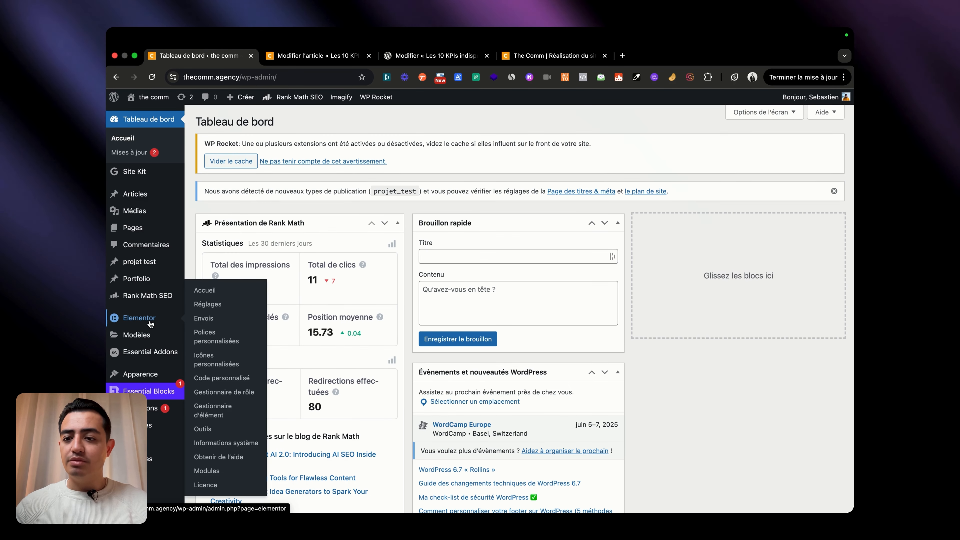
click(226, 337)
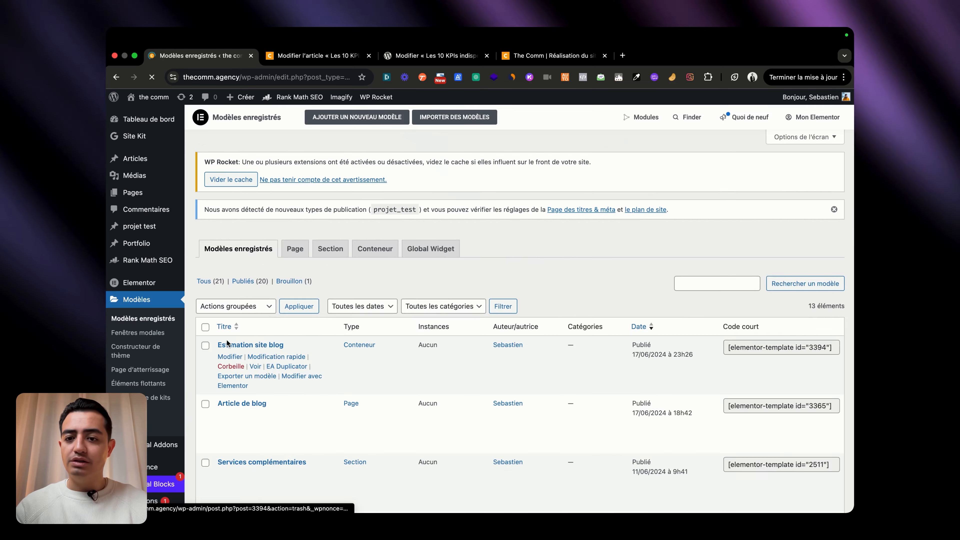
scroll(435, 333, down, 3)
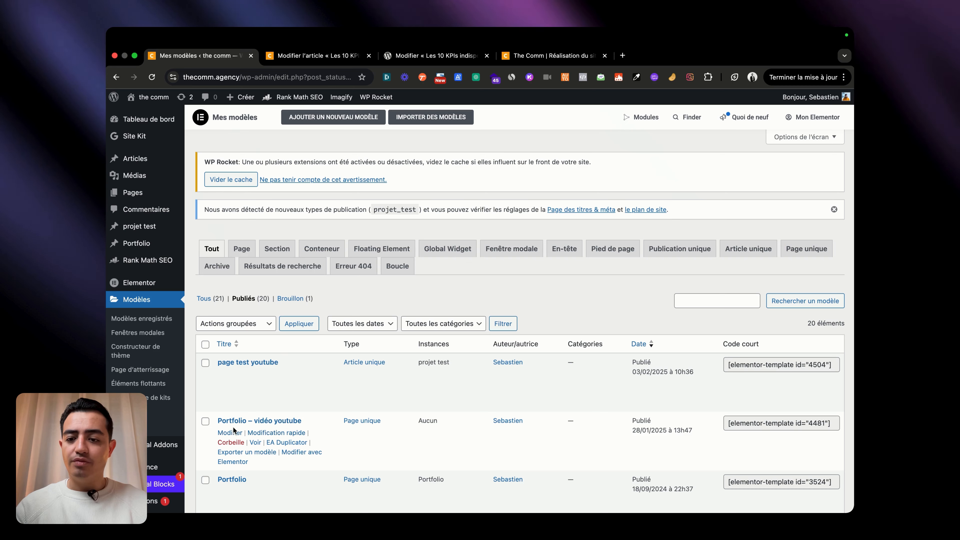
click(302, 453)
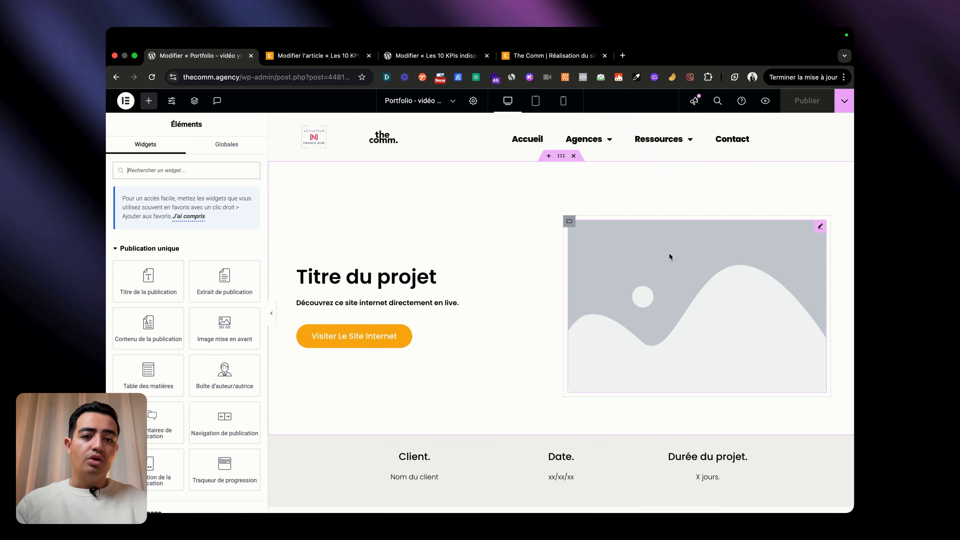
Examine the template's layout, from the project title, button and image to the client details, description and image gallery.
scroll(536, 230, down, 10)
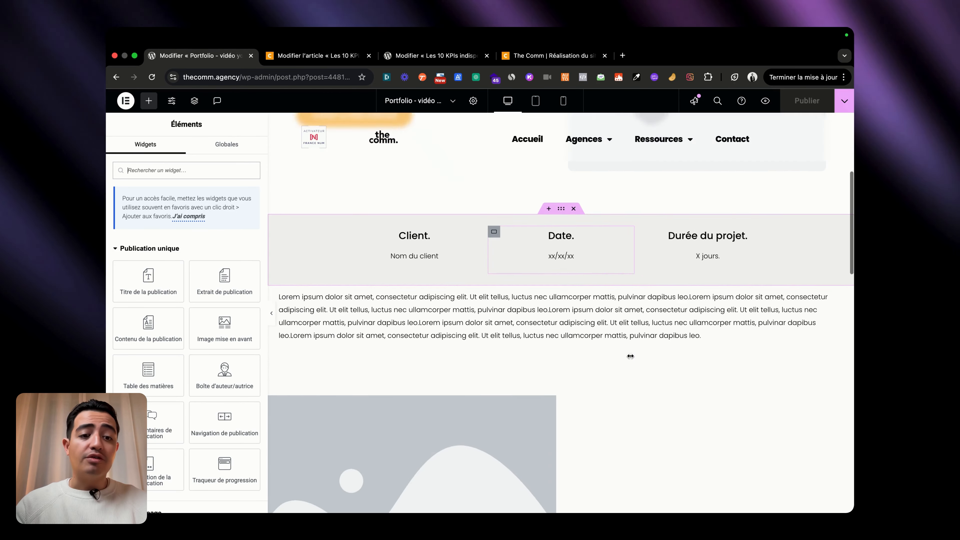
scroll(629, 358, down, 5)
scroll(630, 358, up, 15)
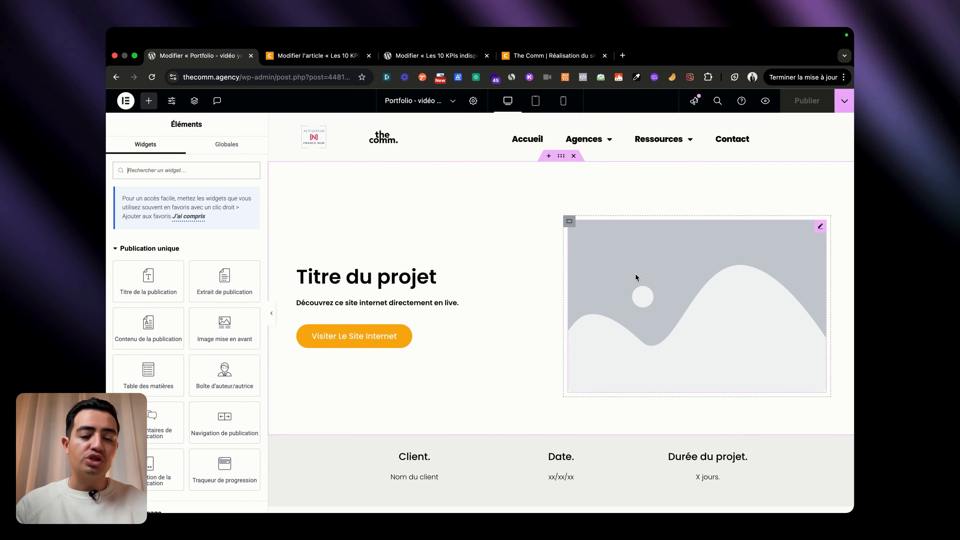
scroll(635, 273, down, 3)
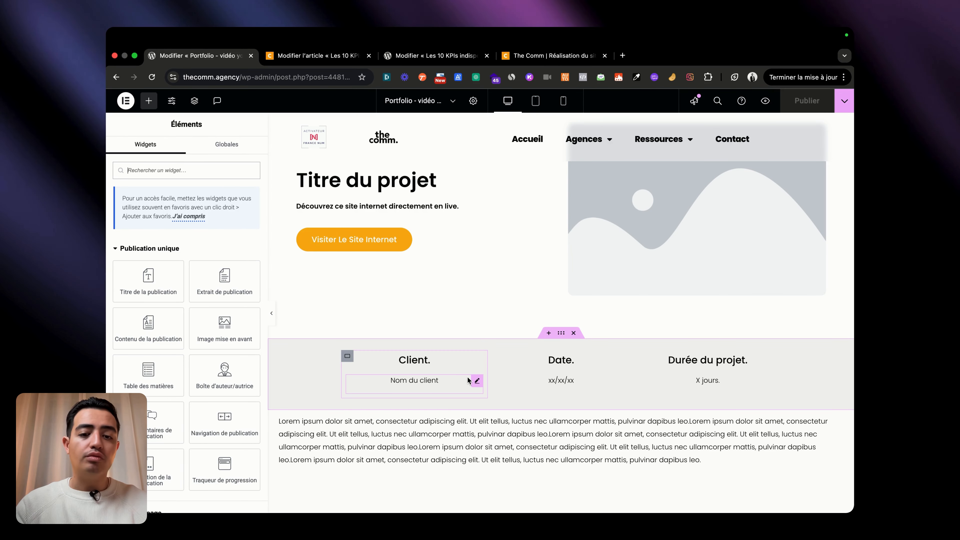
scroll(632, 374, up, 3)
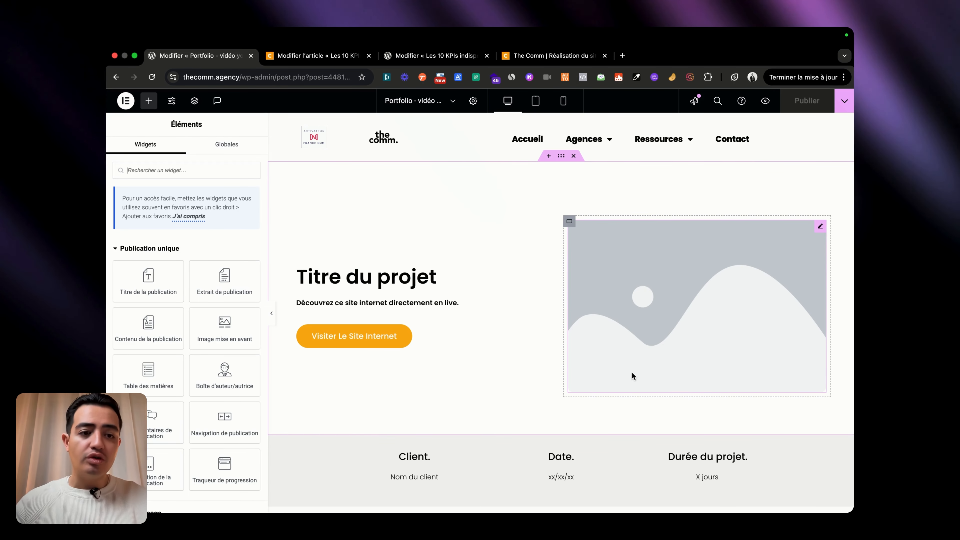
click(632, 371)
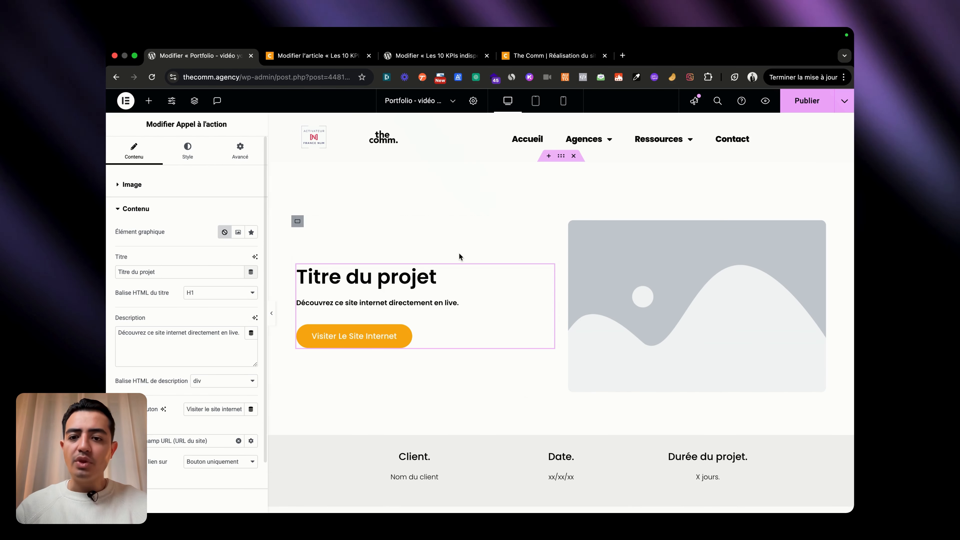
scroll(462, 248, down, 3)
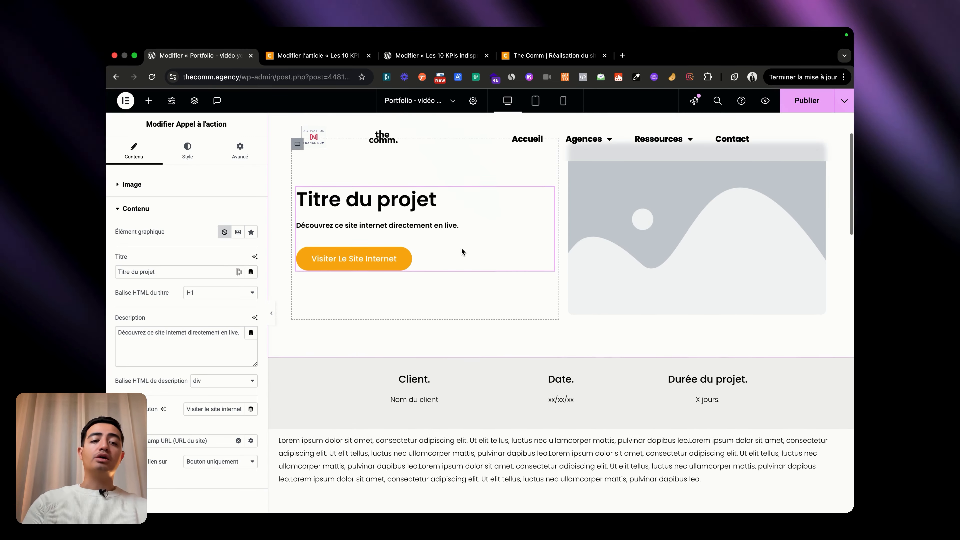
scroll(461, 249, down, 9)
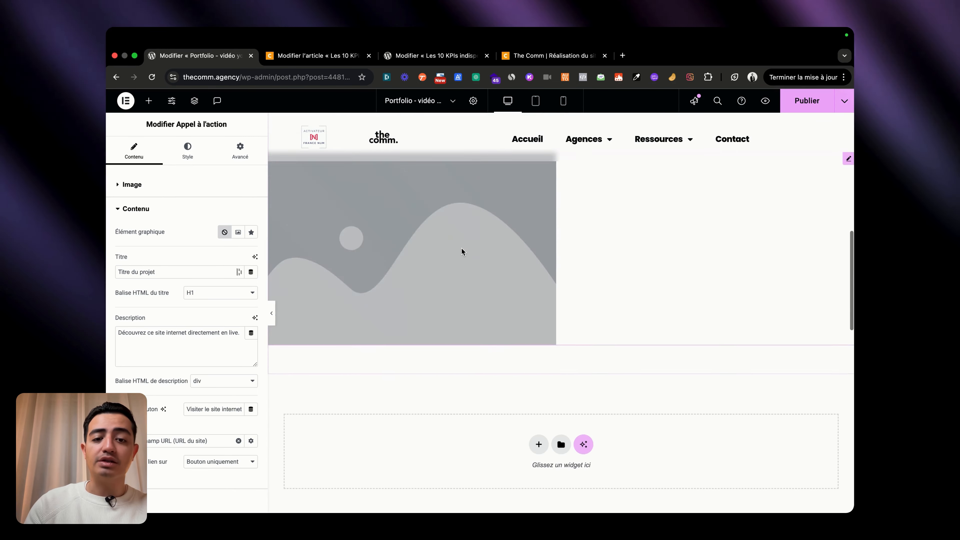
Inspect the content settings of the lorem ipsum description block and of the project title's call-to-action widget.
scroll(395, 250, up, 4)
scroll(503, 243, up, 2)
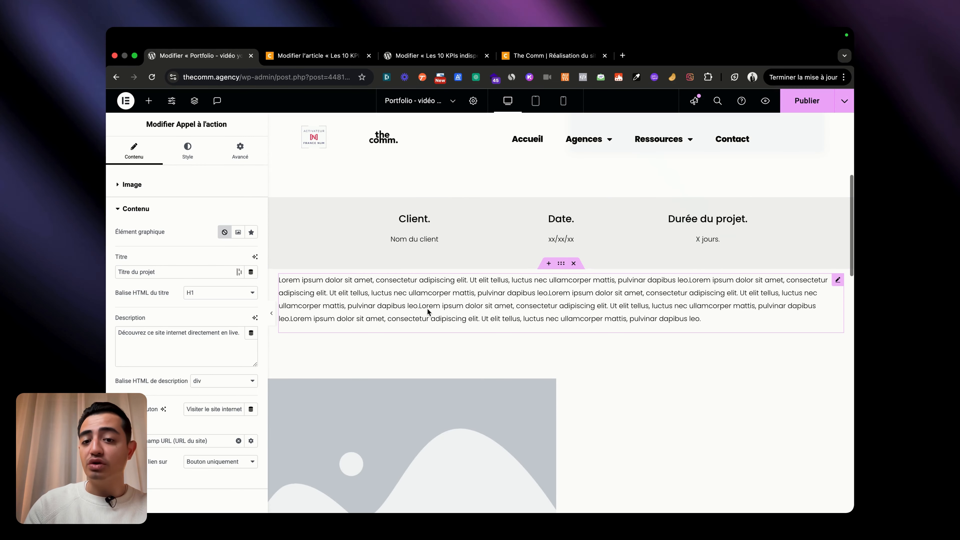
click(506, 307)
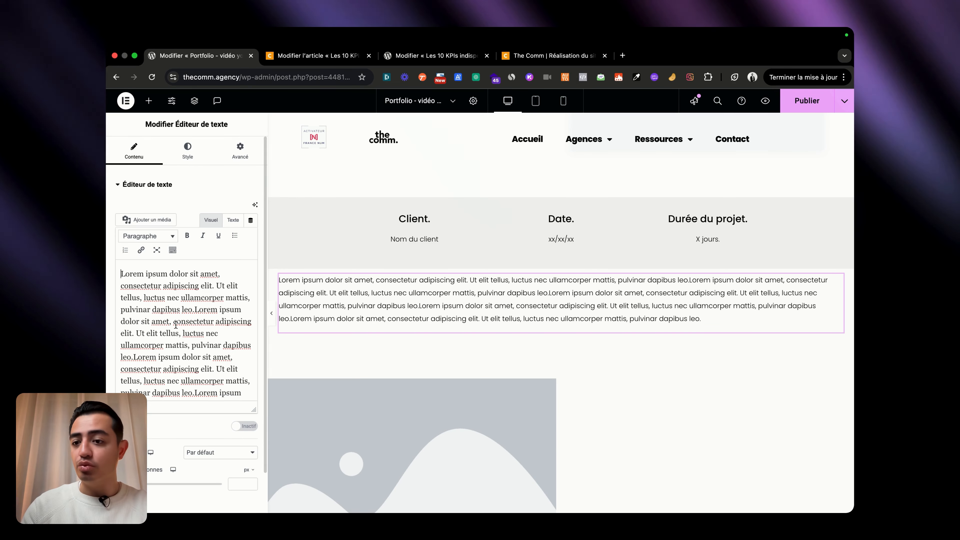
scroll(200, 398, down, 3)
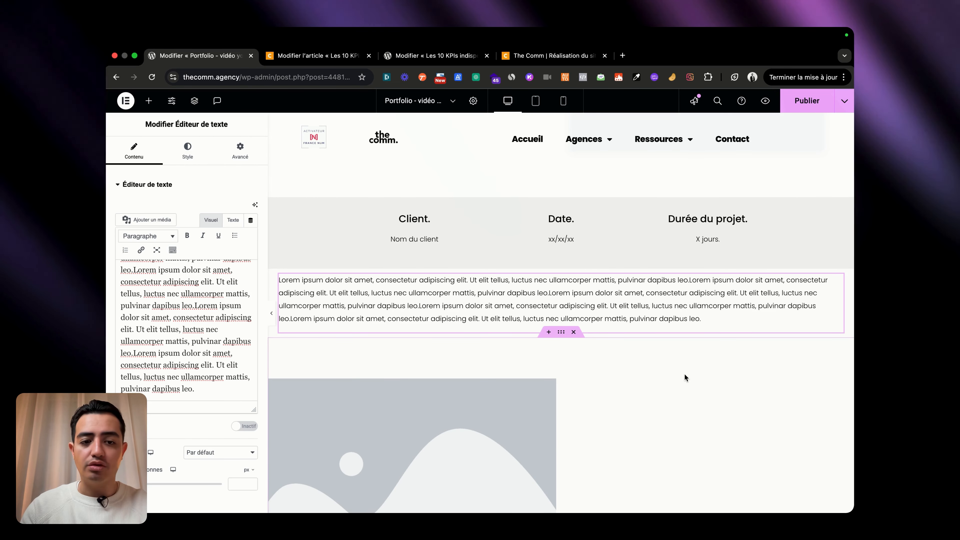
scroll(684, 373, up, 5)
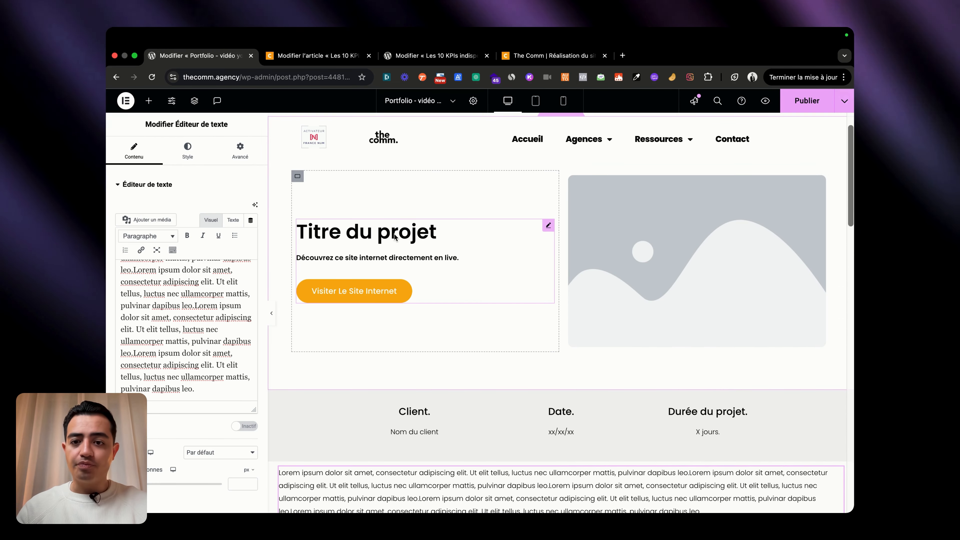
click(394, 236)
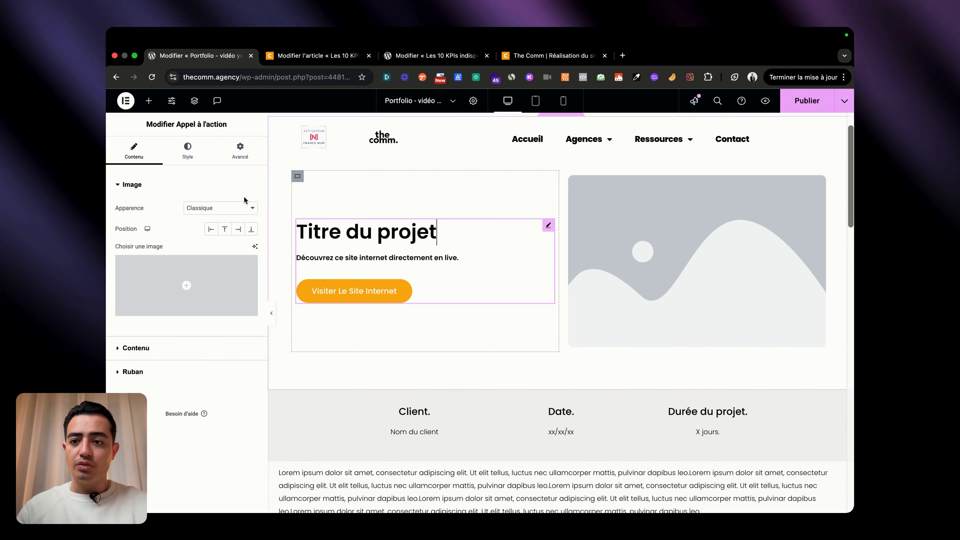
click(127, 348)
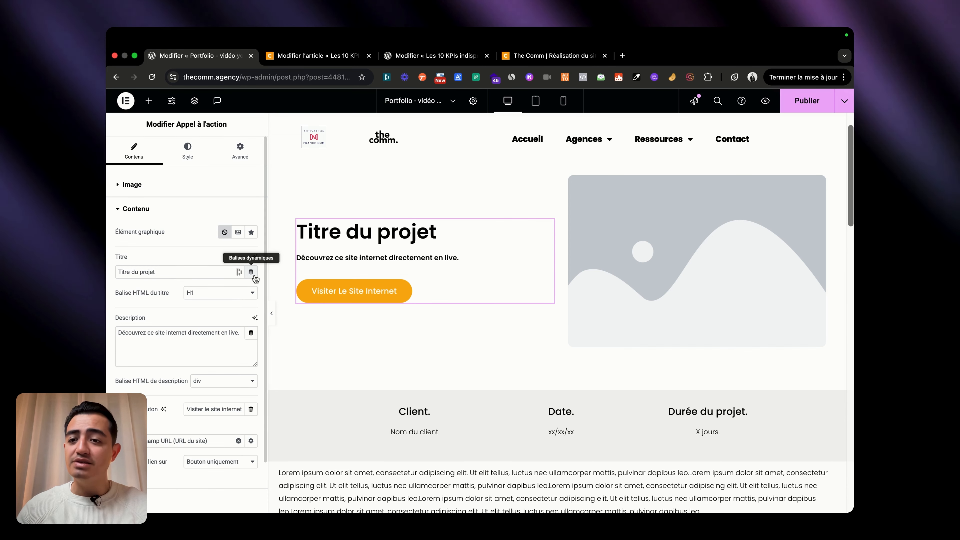
click(149, 101)
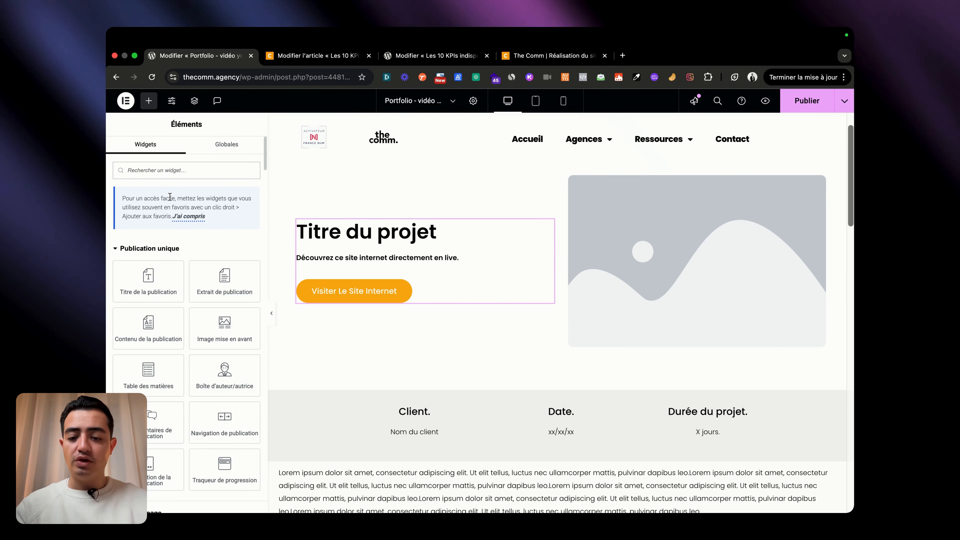
text(titr)
drag(149, 257, 362, 288)
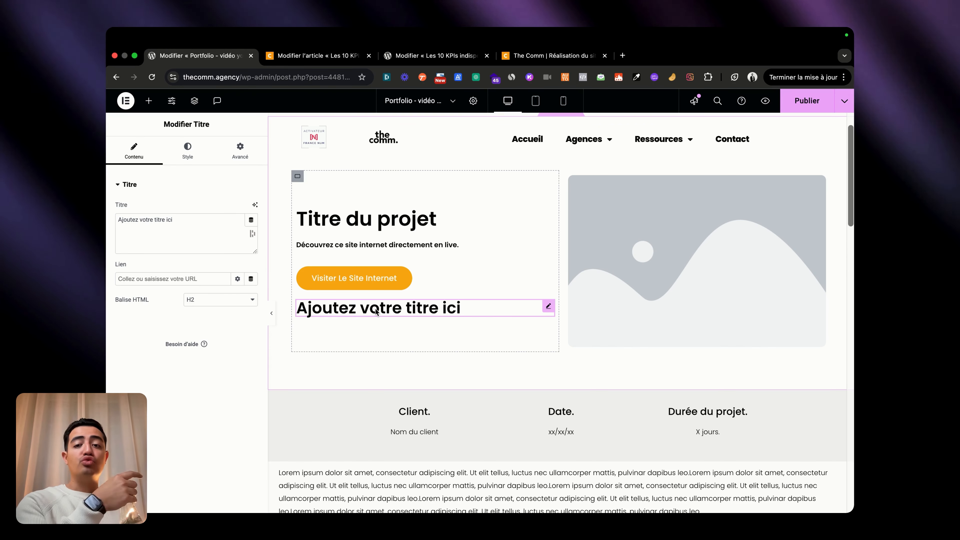
right_click(418, 316)
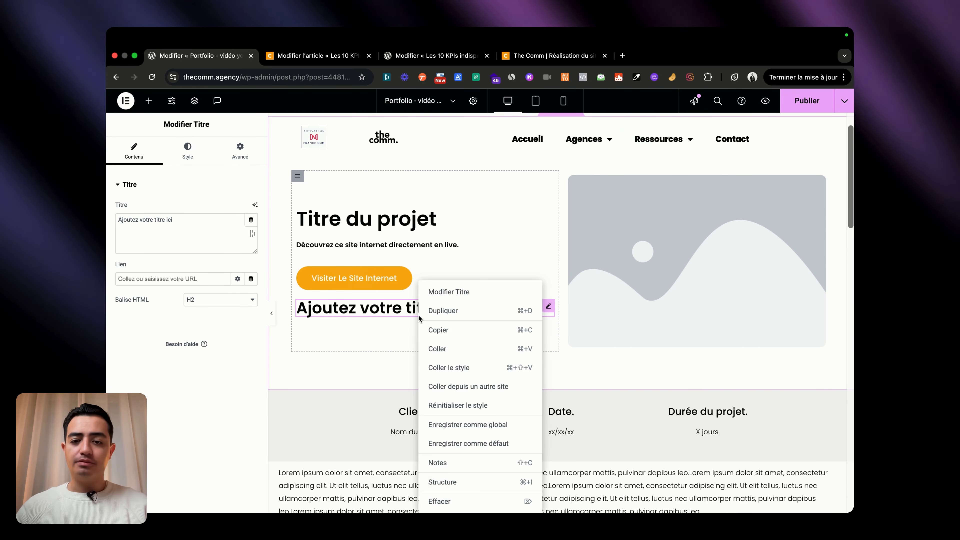
click(431, 501)
Link the call-to-action's "Titre du projet" heading to the dynamic tag "Titre de la publication".
click(374, 222)
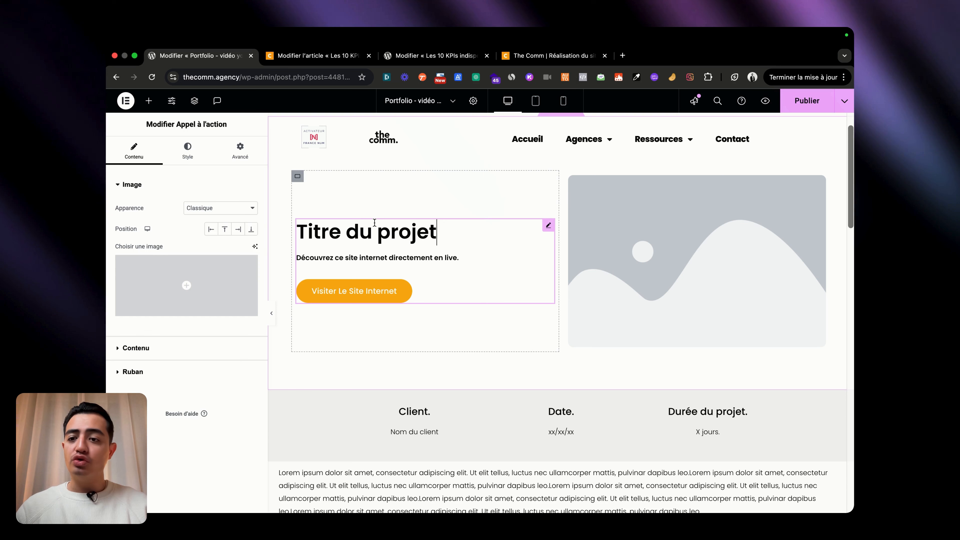
click(121, 349)
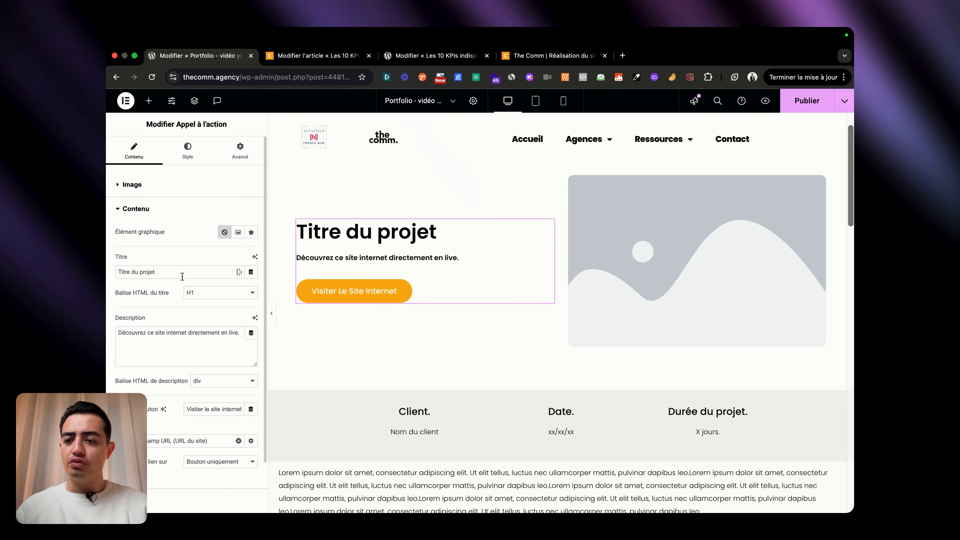
click(252, 273)
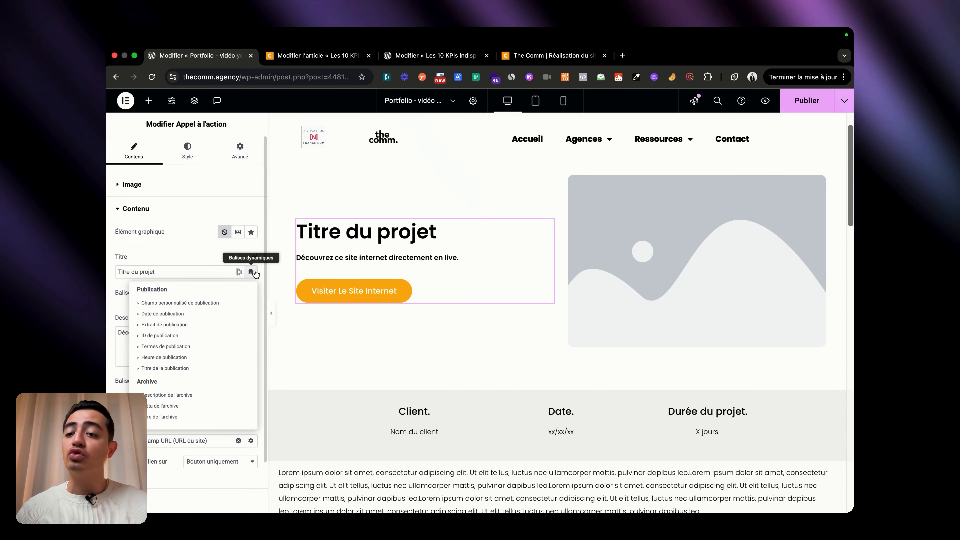
click(203, 369)
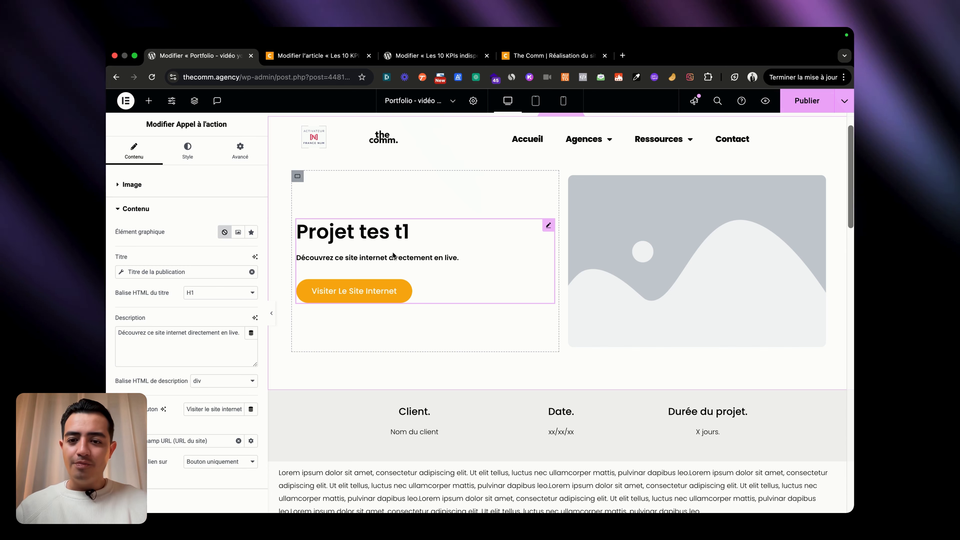
Replace the button's link with the dynamic tag ACF Champ URL, using the key "URL du site" from "Champ test page dynamique".
scroll(209, 389, down, 3)
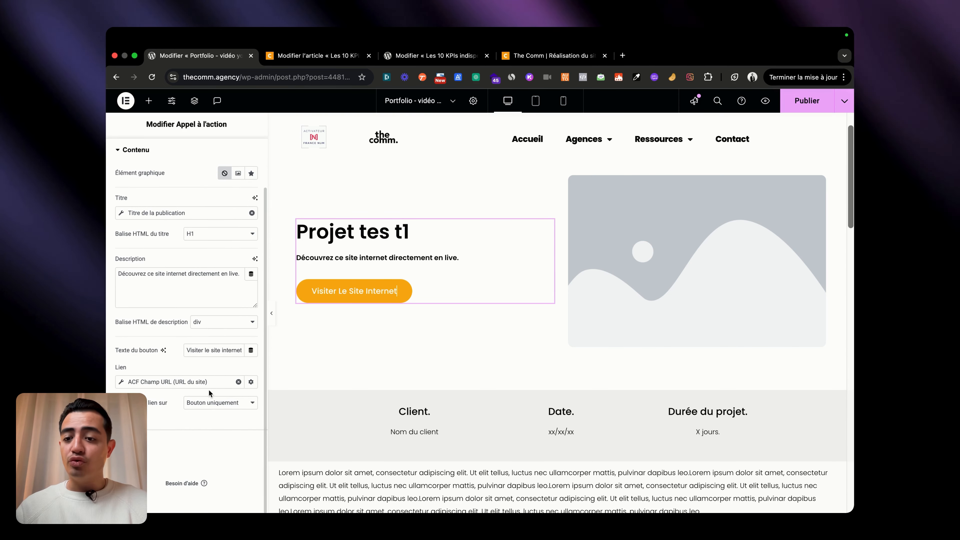
click(239, 381)
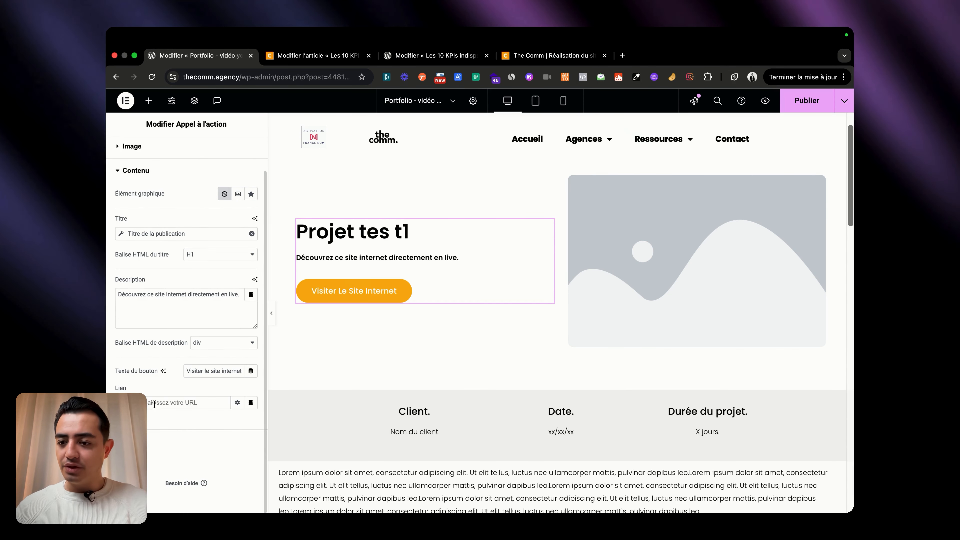
click(251, 403)
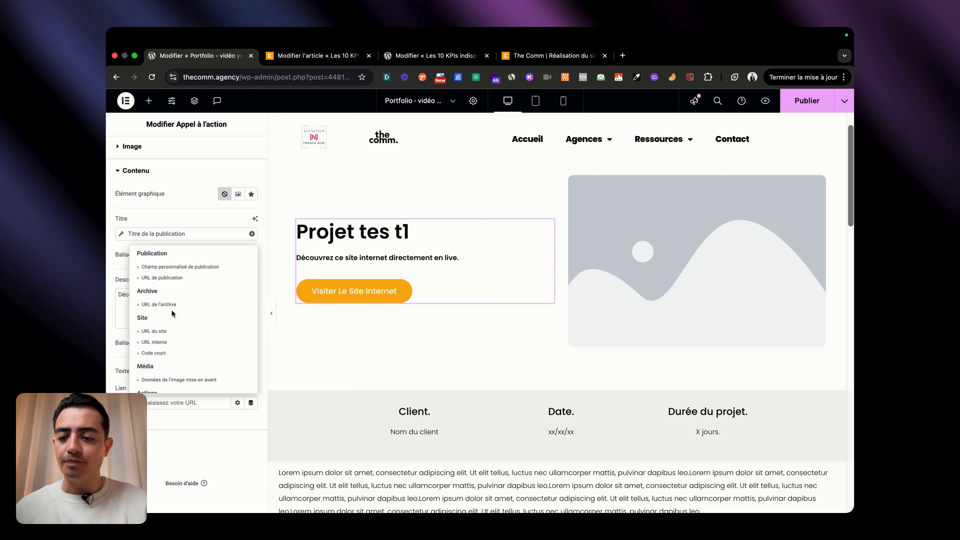
scroll(171, 309, down, 5)
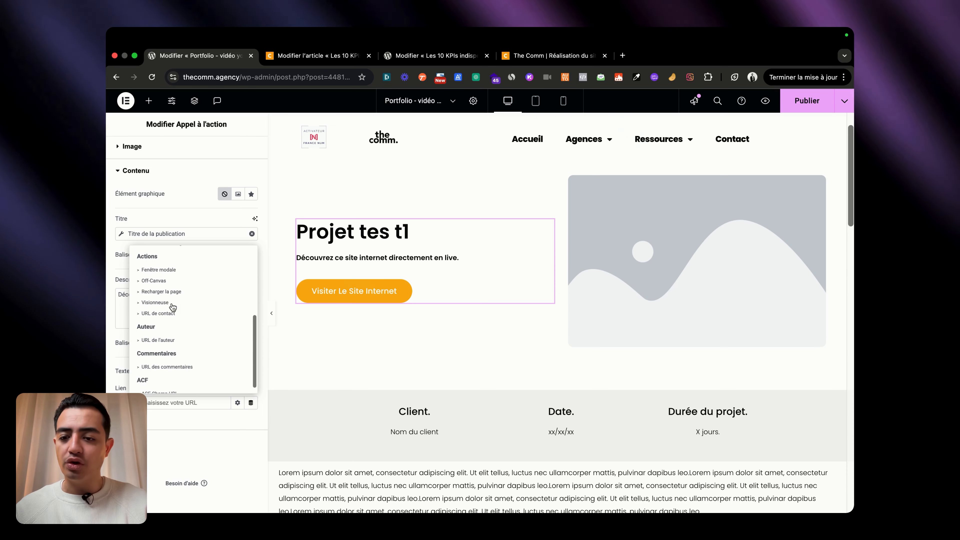
scroll(173, 307, down, 1)
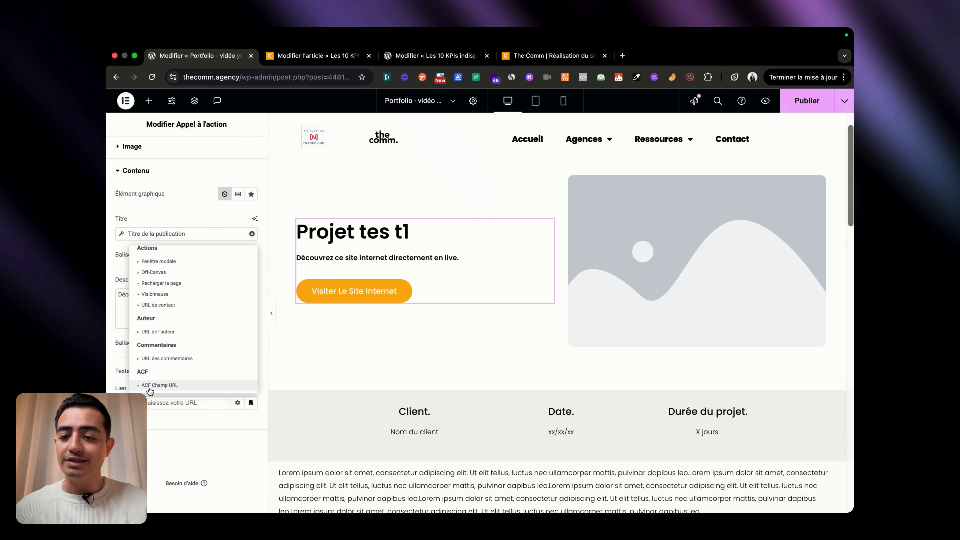
click(158, 385)
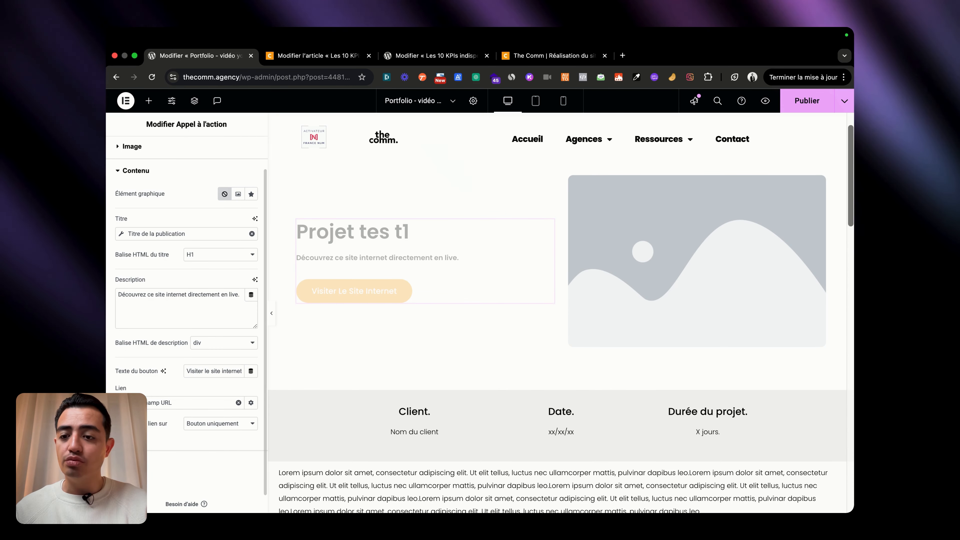
click(213, 446)
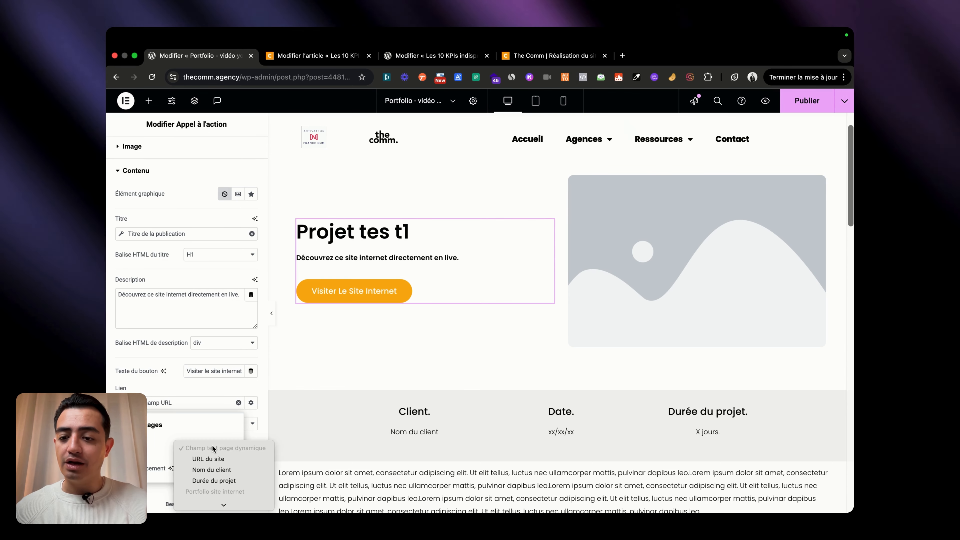
scroll(227, 448, down, 2)
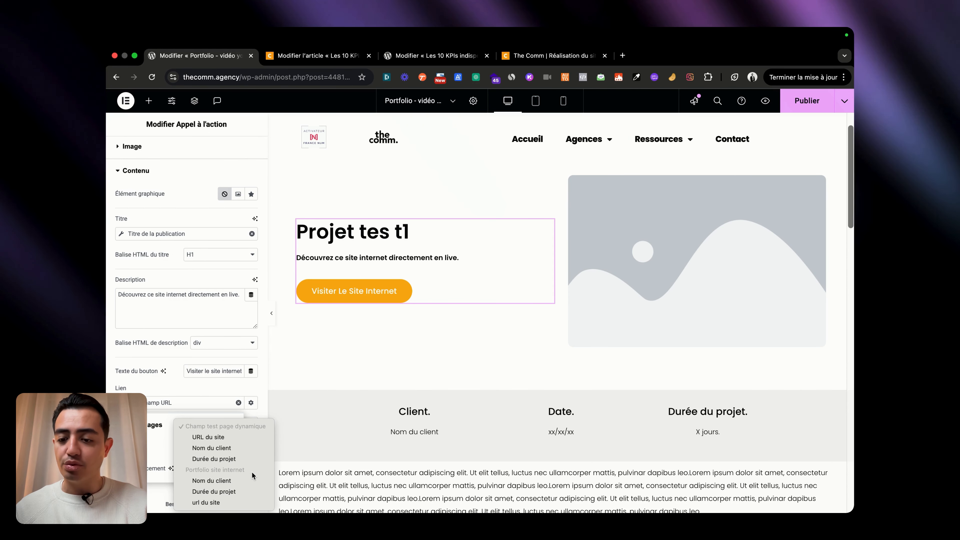
click(237, 439)
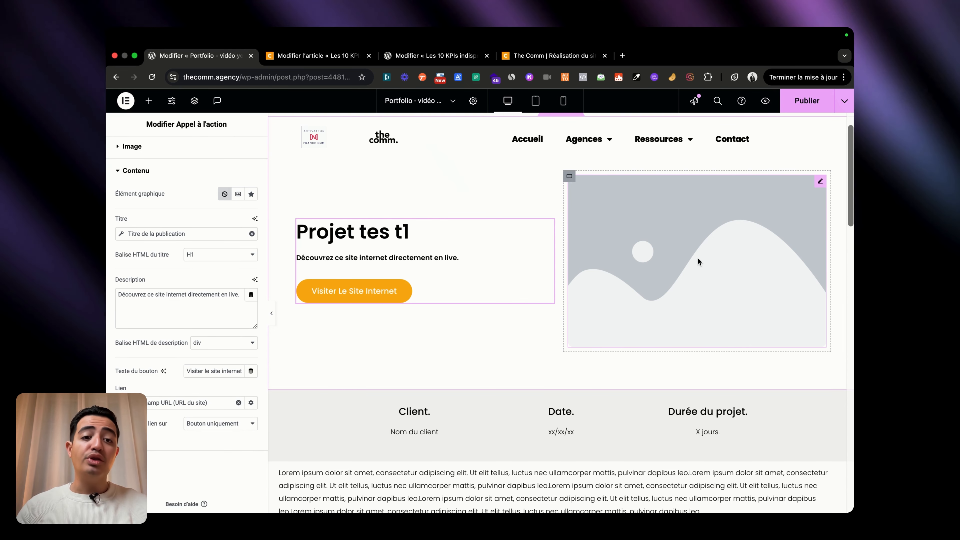
Set the placeholder image beside the project title to the dynamic tag "Image mise en avant".
click(738, 238)
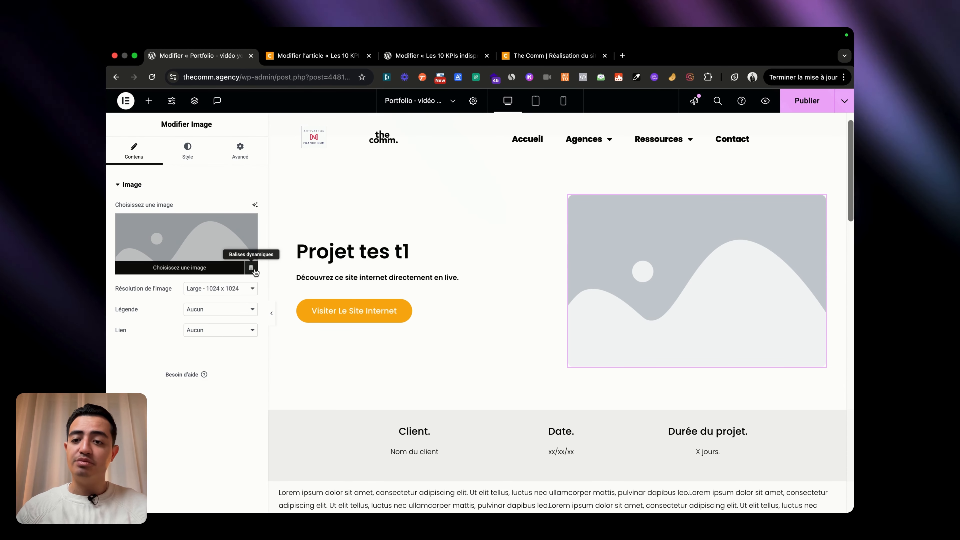
click(251, 268)
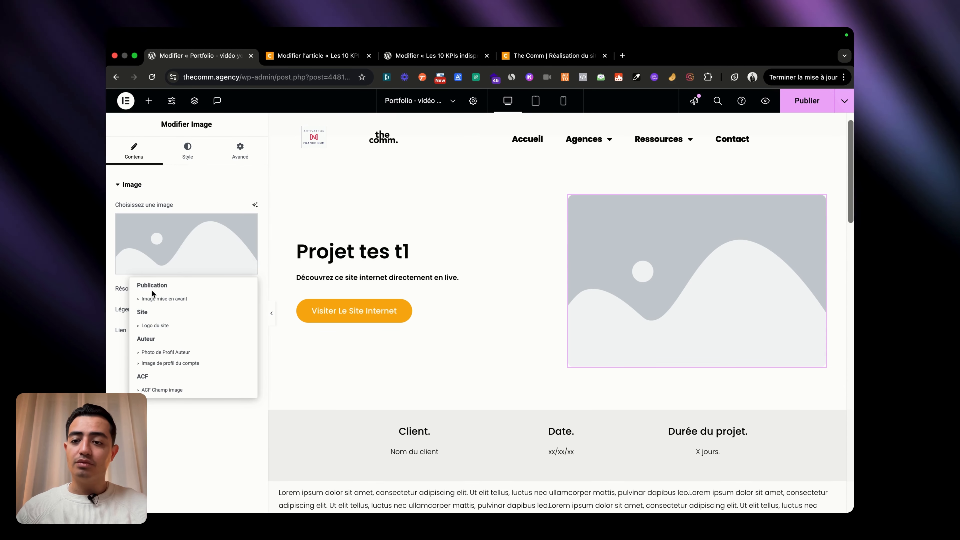
click(142, 299)
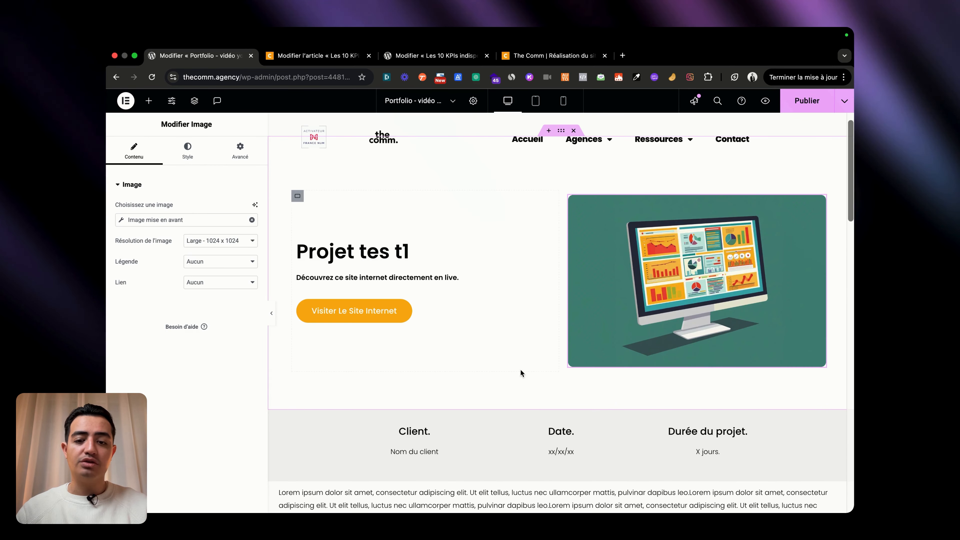
Link the text under "Client." to the dynamic tag ACF Champ, using the key "Nom du client" from "Champ test page dynamique".
scroll(520, 373, down, 3)
click(423, 360)
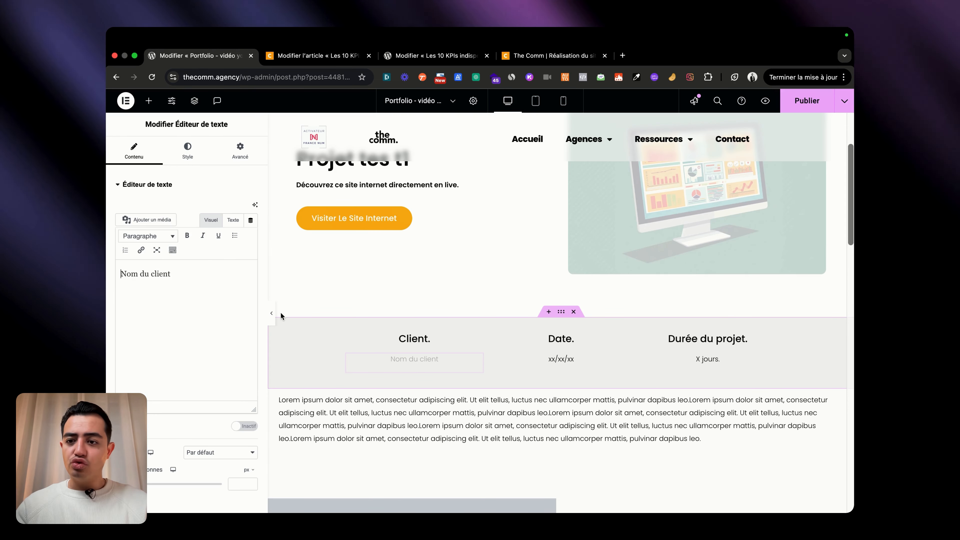
click(250, 222)
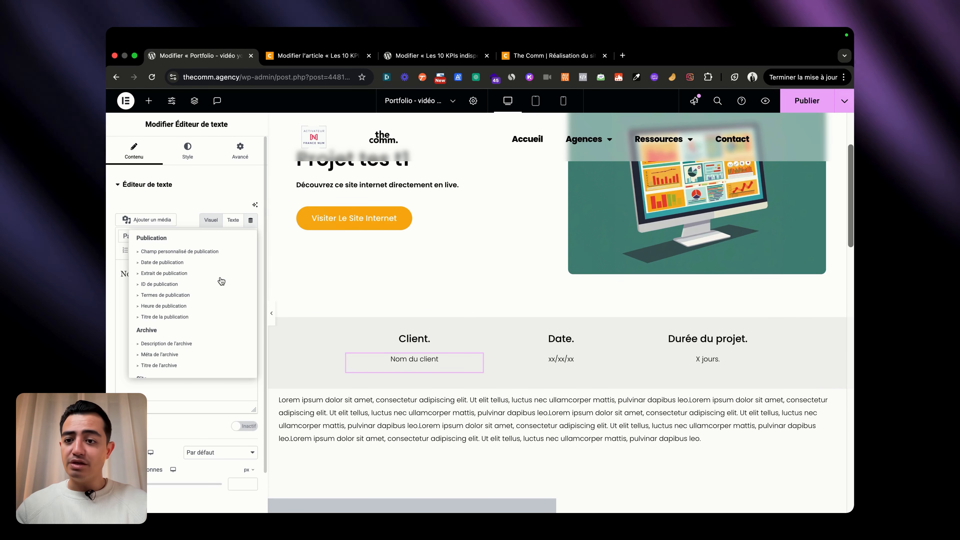
scroll(208, 312, down, 5)
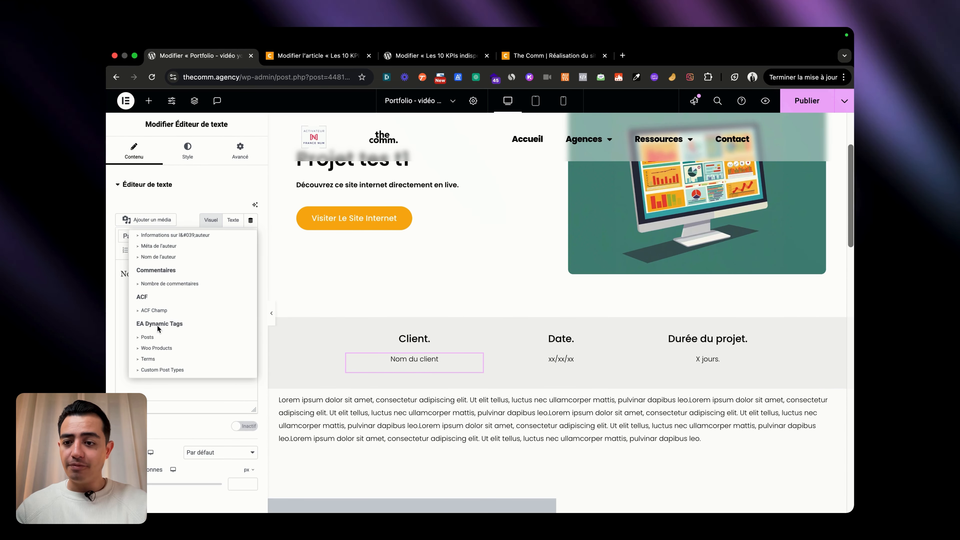
click(153, 310)
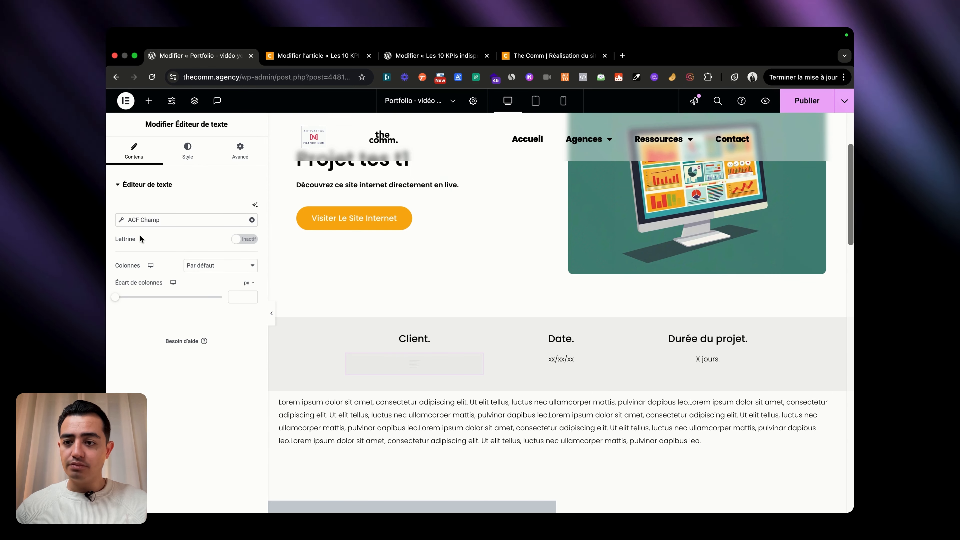
click(123, 223)
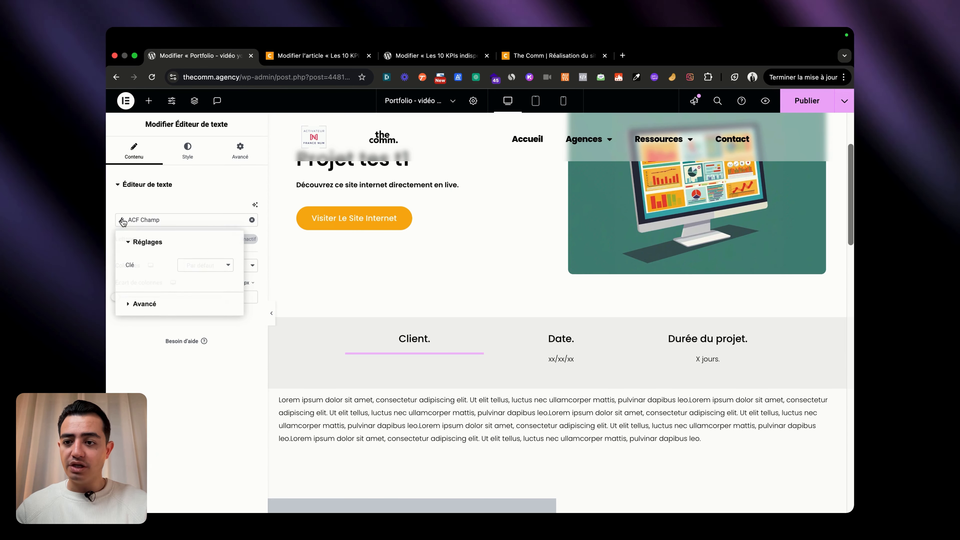
click(198, 261)
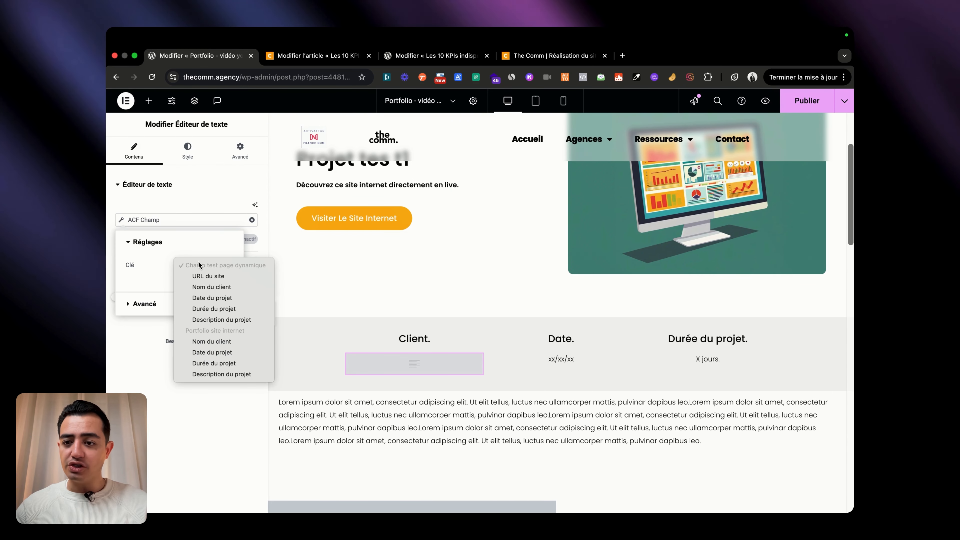
click(238, 287)
Link the text under "Date." to the dynamic tag ACF Champ, using the key "Date du projet" from "Champ test page dynamique".
click(561, 359)
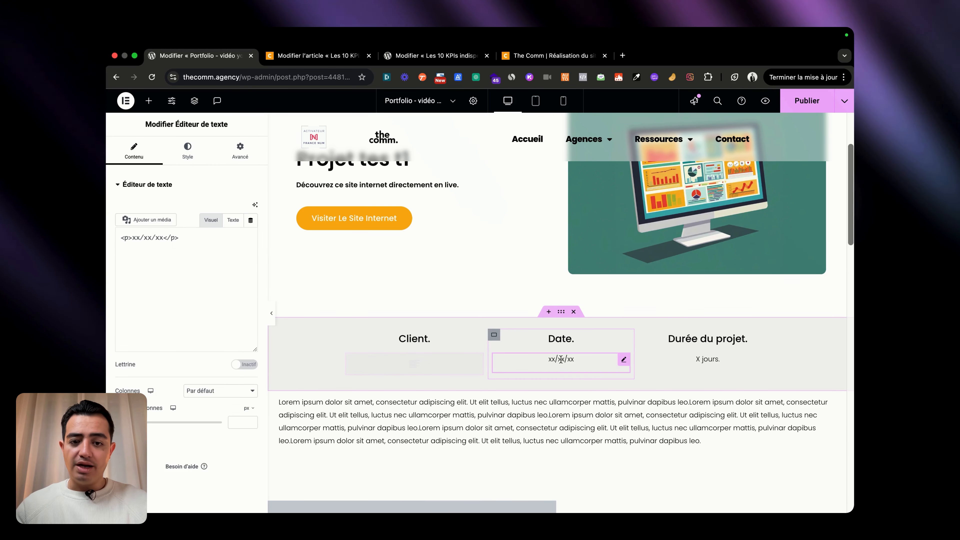
click(251, 222)
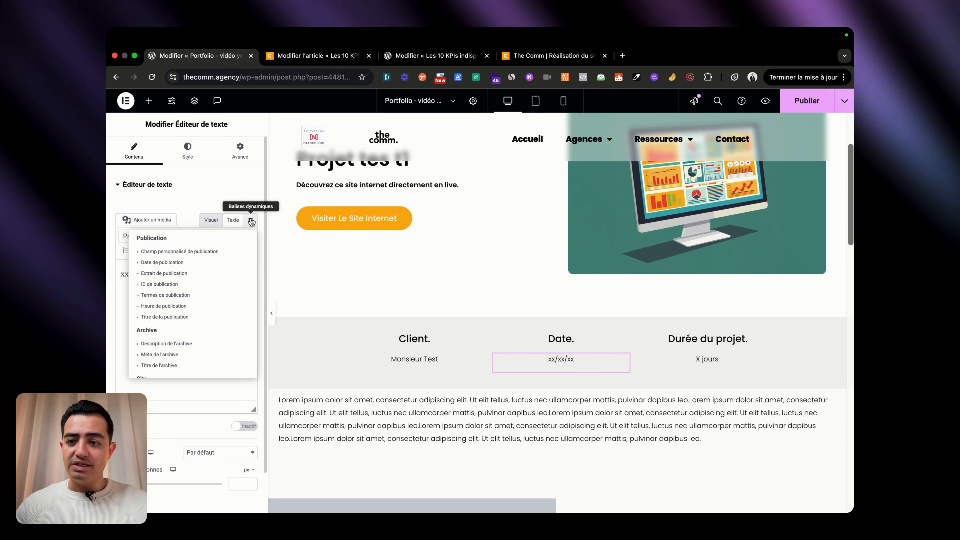
scroll(170, 321, down, 10)
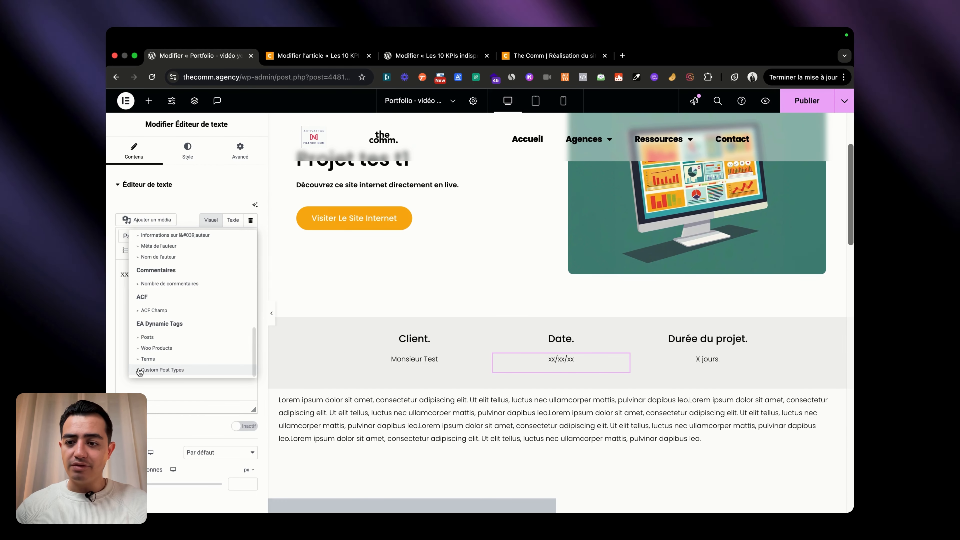
click(141, 310)
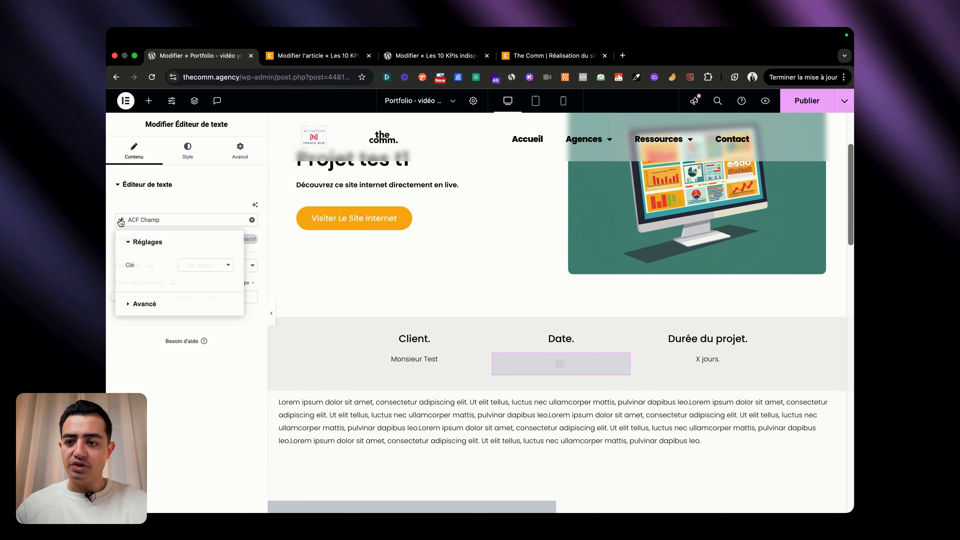
click(211, 260)
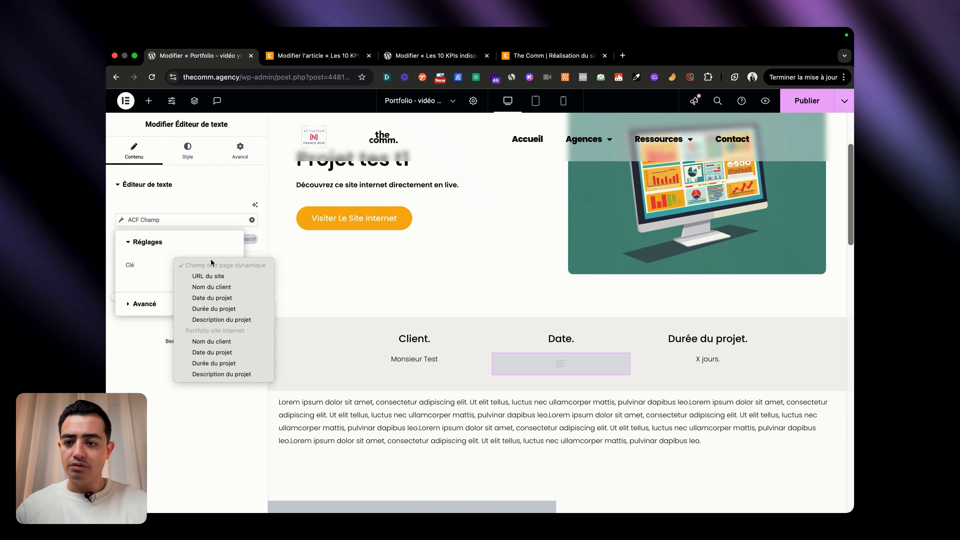
click(241, 295)
Link the text under "Durée du projet." to the dynamic tag ACF Champ, using the key "Durée du projet" from "Champ test page dynamique".
click(708, 359)
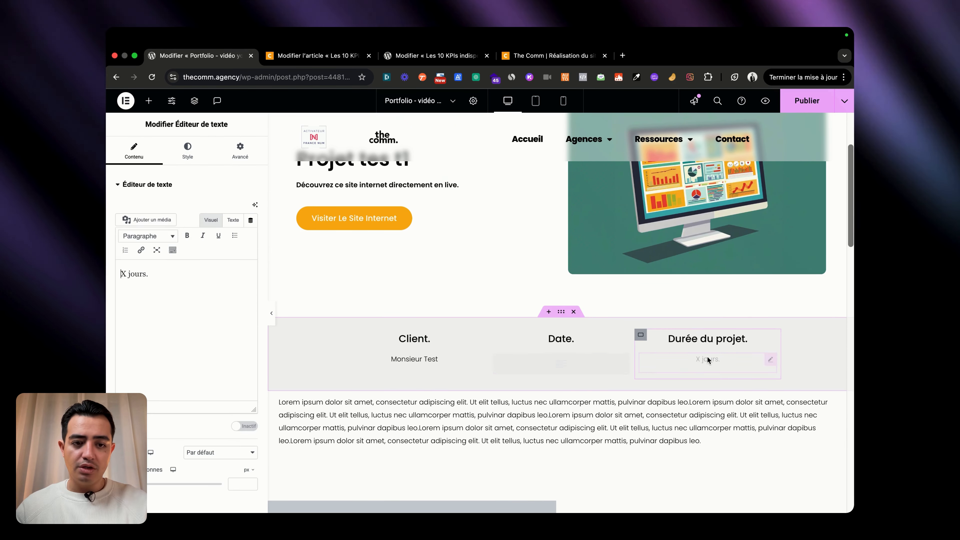
click(249, 221)
scroll(212, 328, down, 5)
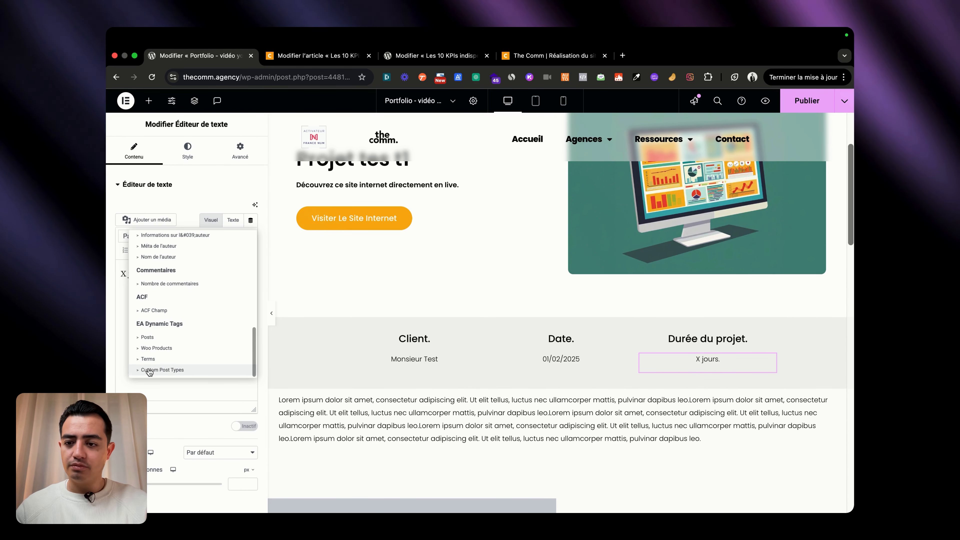
click(146, 310)
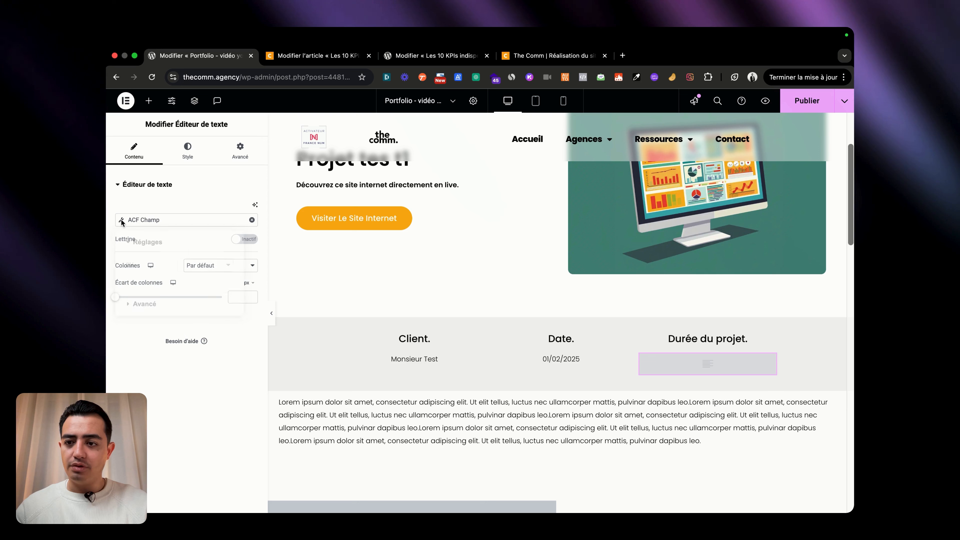
click(193, 266)
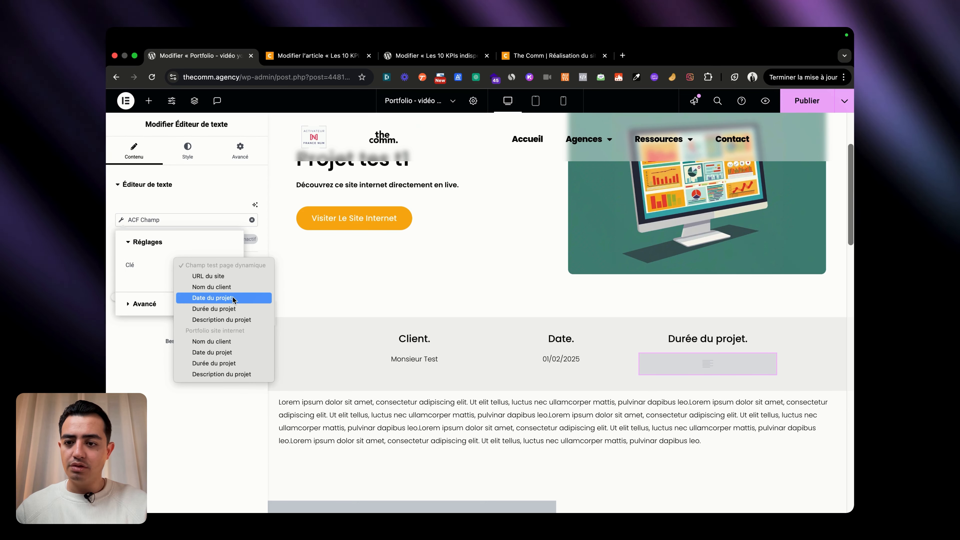
click(237, 308)
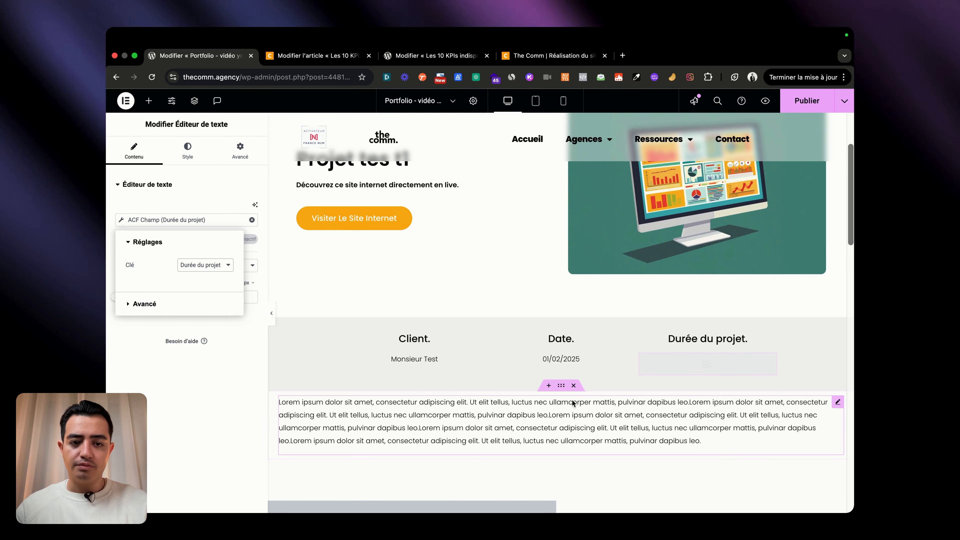
Replace the lorem ipsum paragraph with the dynamic tag ACF Champ, using the key "Description du projet" from "Champ test page dynamique".
click(478, 423)
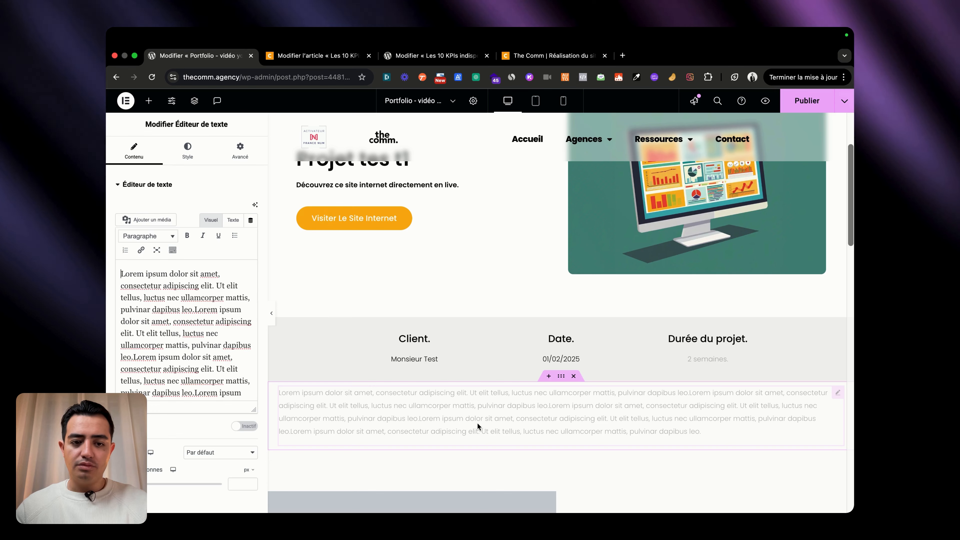
scroll(222, 370, down, 3)
drag(241, 394, 115, 267)
key(BackSpace)
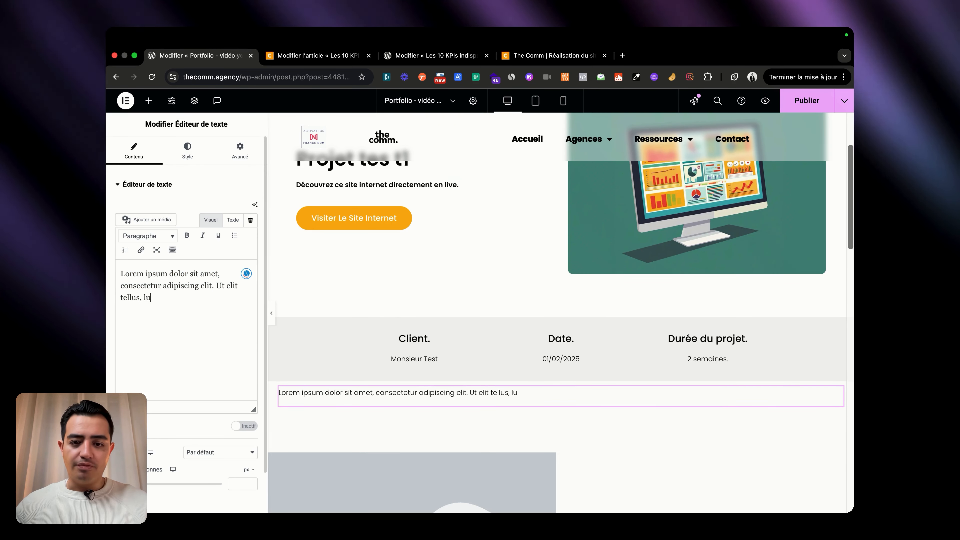
click(251, 222)
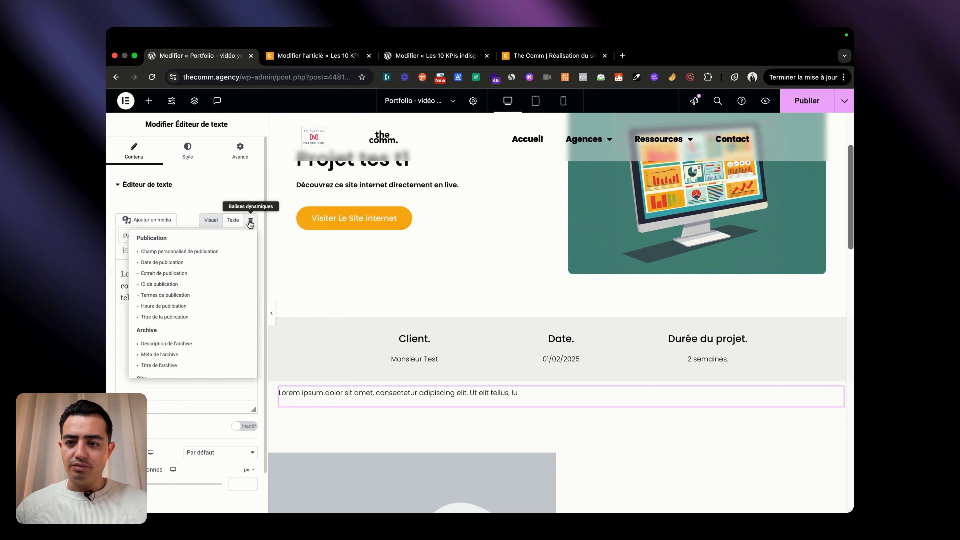
scroll(183, 322, down, 5)
click(176, 324)
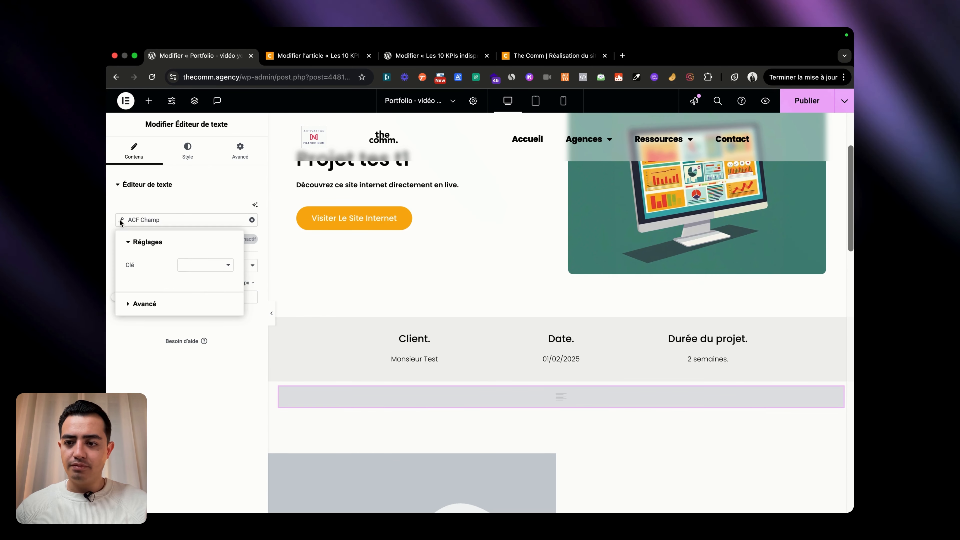
click(204, 264)
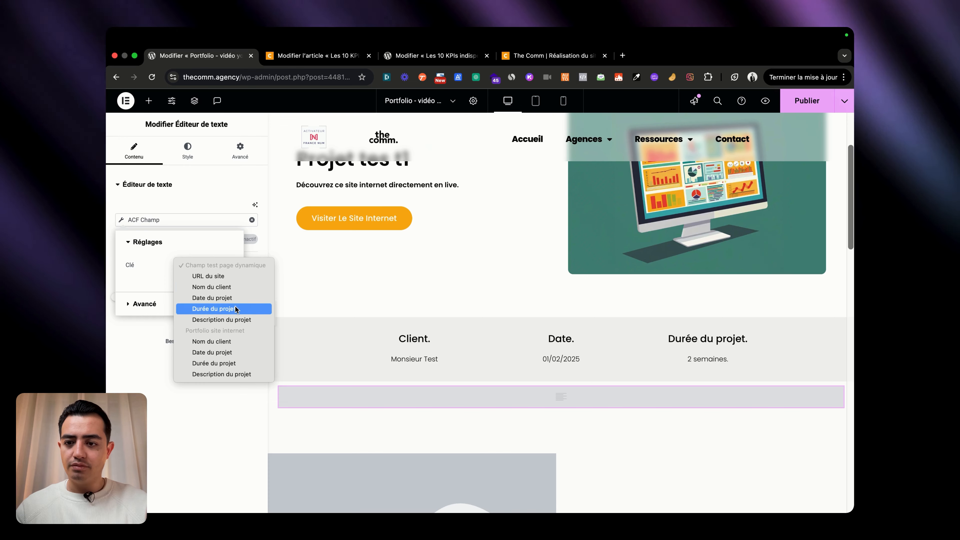
click(237, 318)
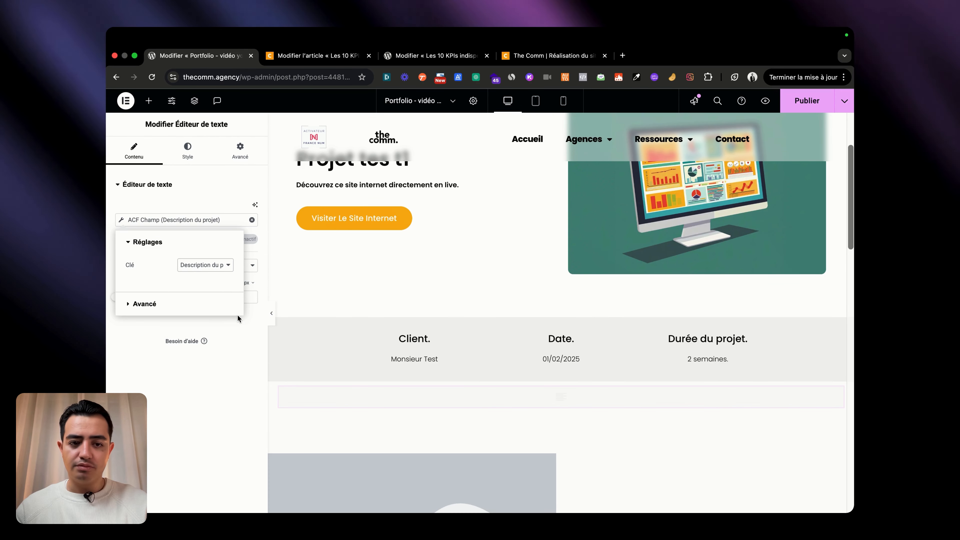
scroll(628, 482, down, 3)
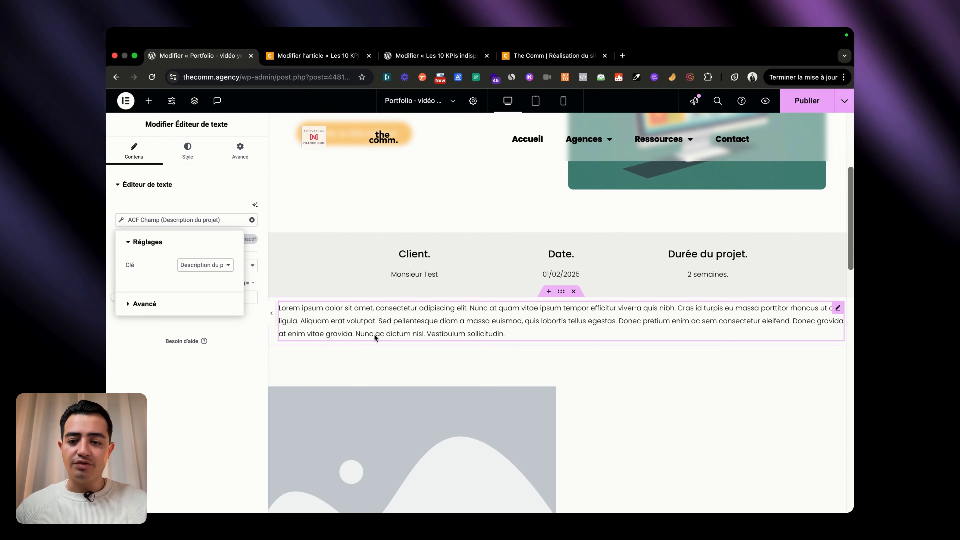
Link the gallery below the description to the dynamic tag ACF Champ galerie, using the key "Images projet" from "Champ test page dynamique".
scroll(499, 336, down, 4)
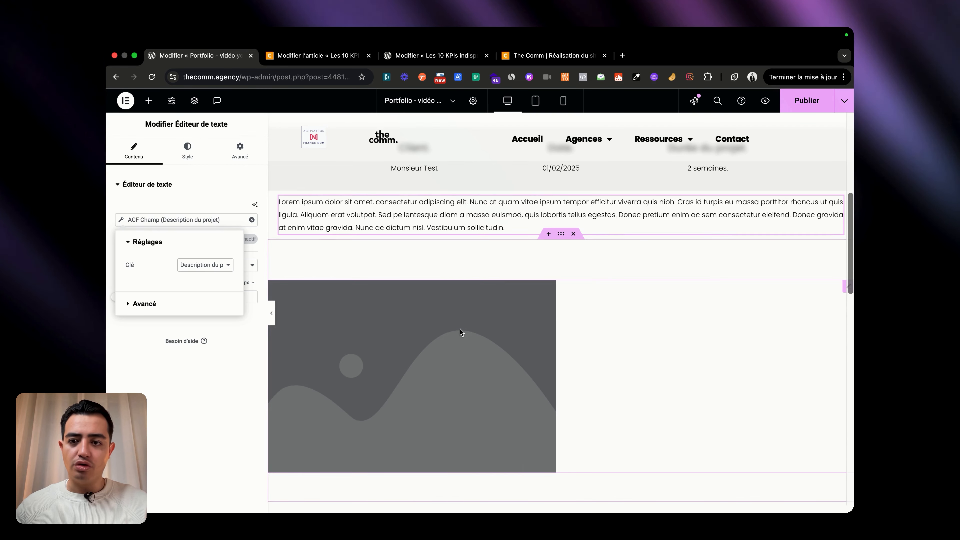
click(459, 329)
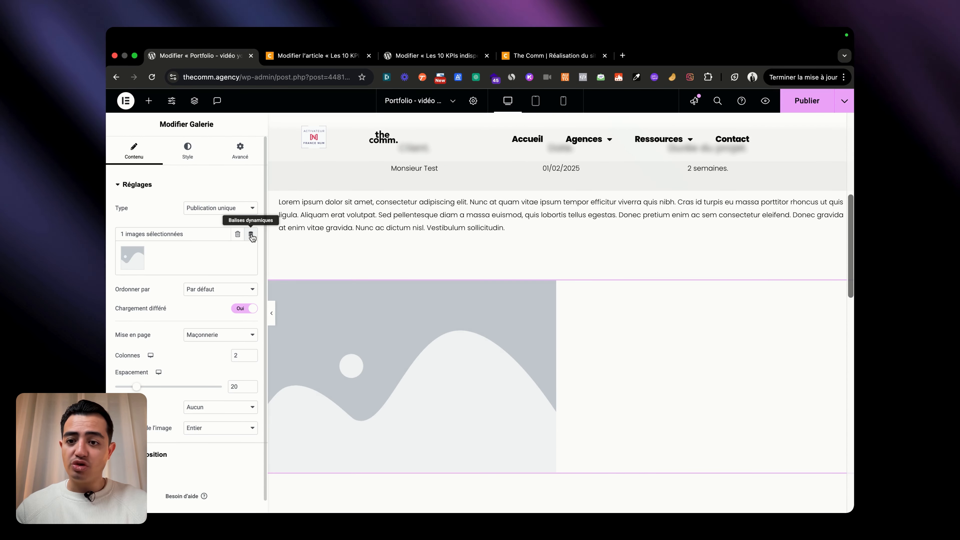
click(160, 292)
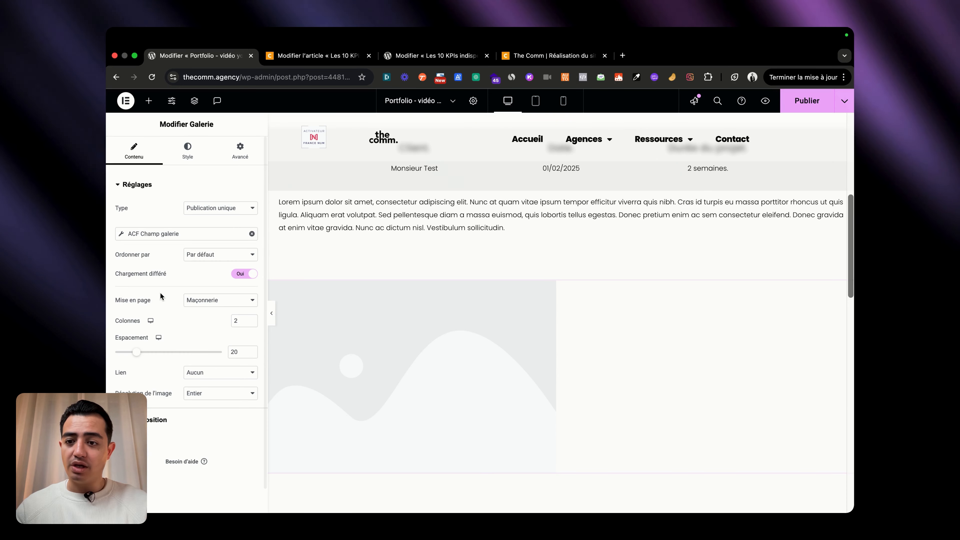
click(121, 233)
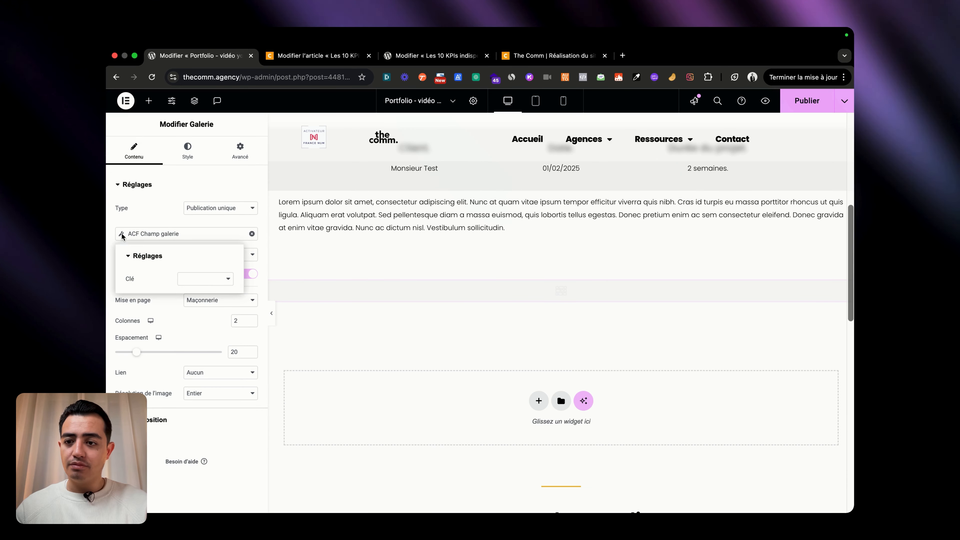
click(203, 279)
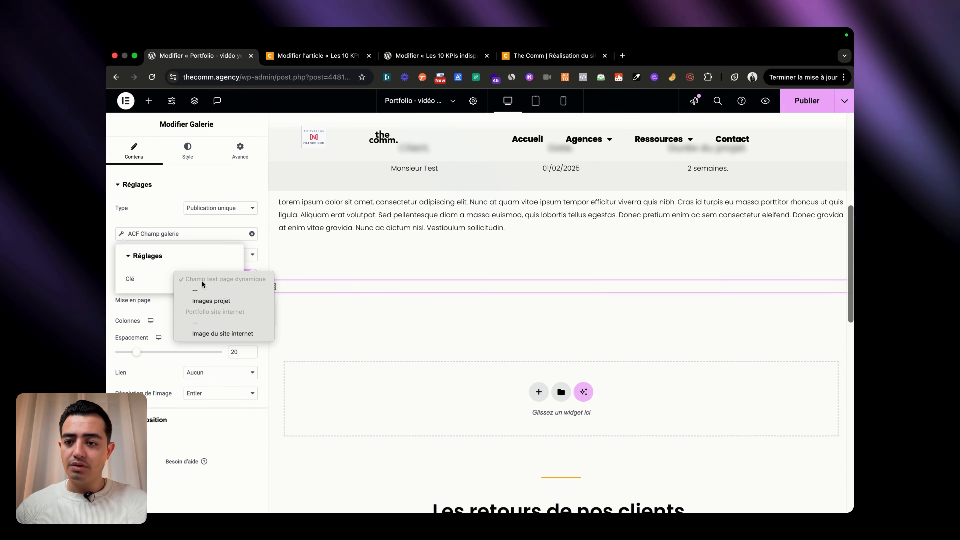
click(232, 301)
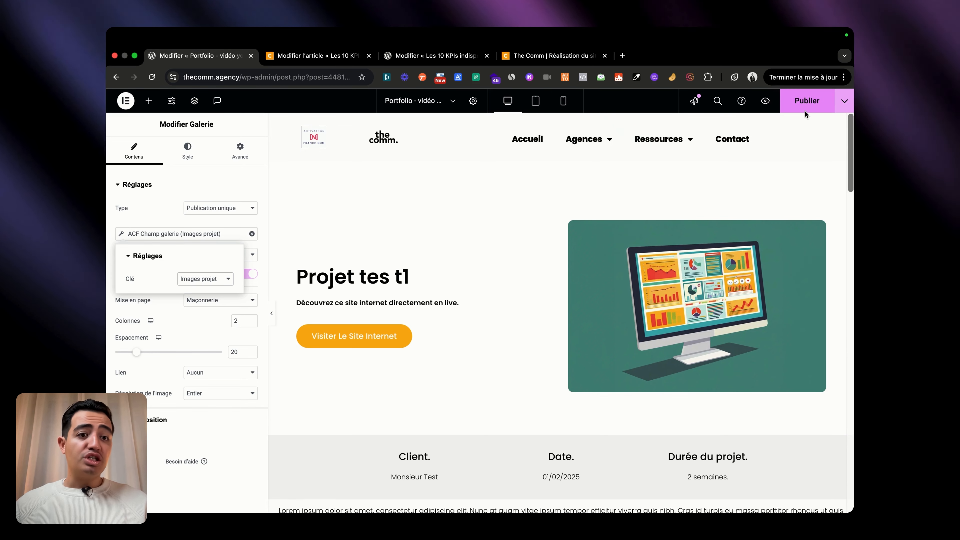
Publish the template and preview the resulting project page, checking the title, image, client details, description and gallery.
click(813, 106)
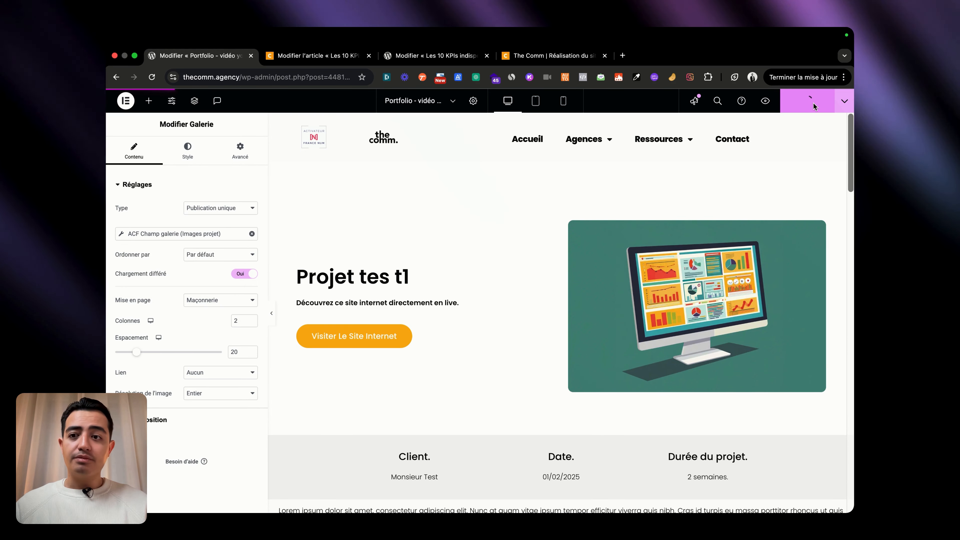
click(765, 106)
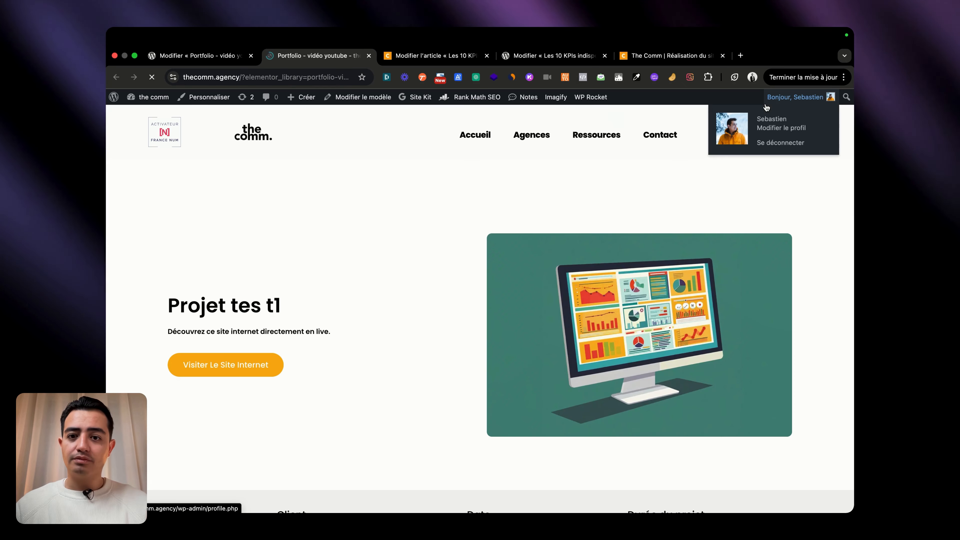
scroll(473, 242, down, 10)
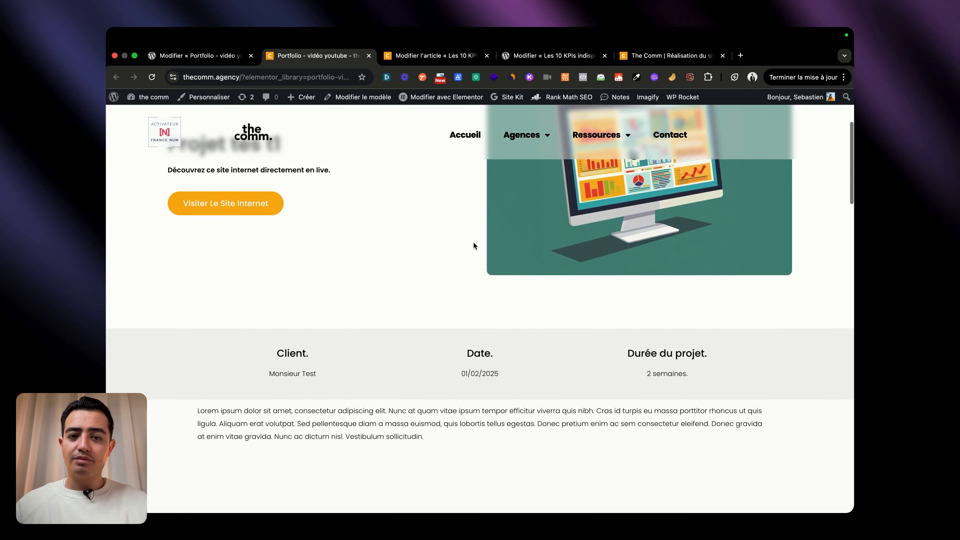
scroll(474, 242, up, 10)
scroll(473, 245, up, 3)
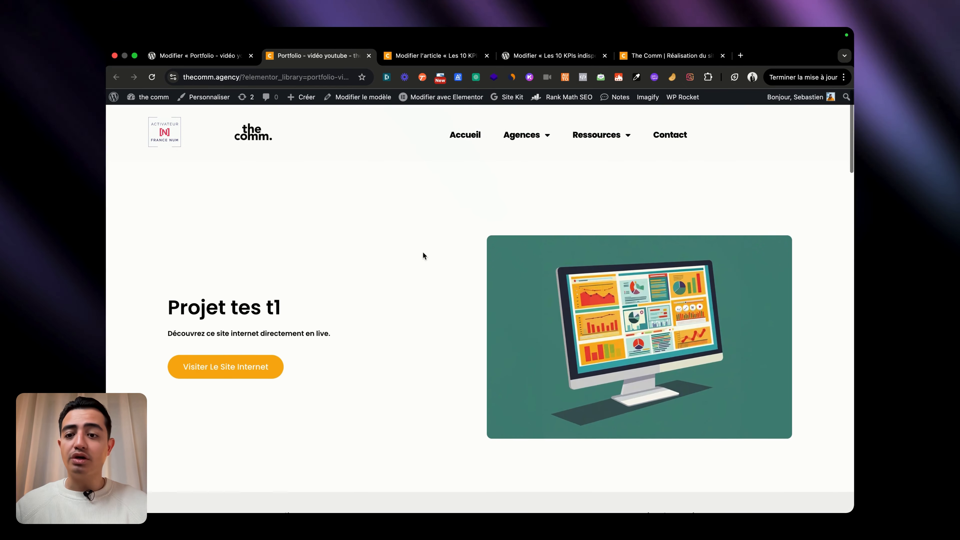
scroll(412, 305, down, 10)
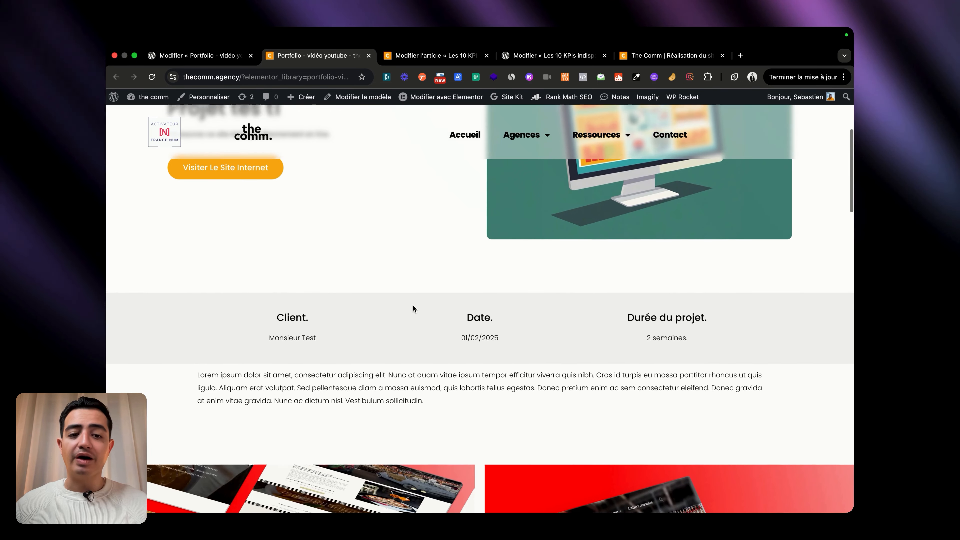
scroll(412, 304, up, 10)
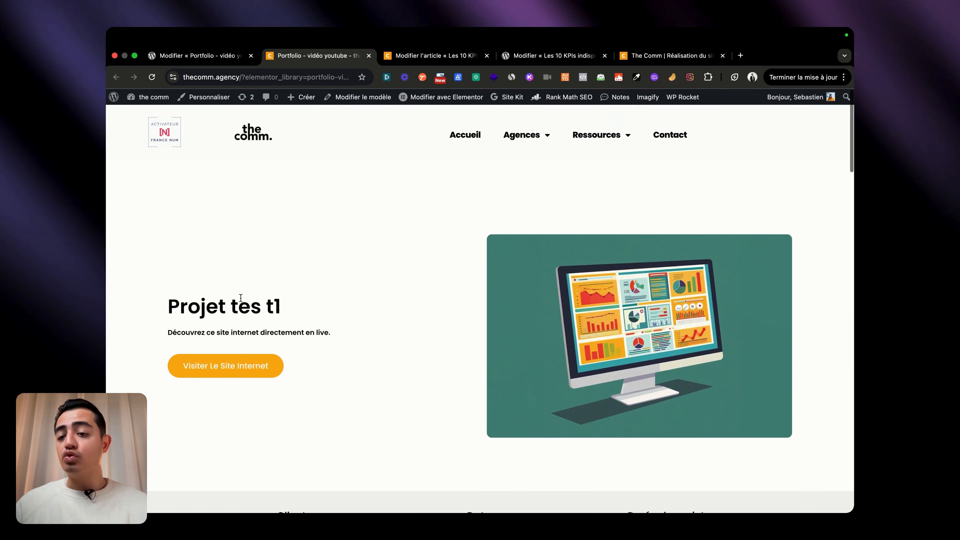
scroll(488, 317, down, 3)
scroll(439, 285, up, 3)
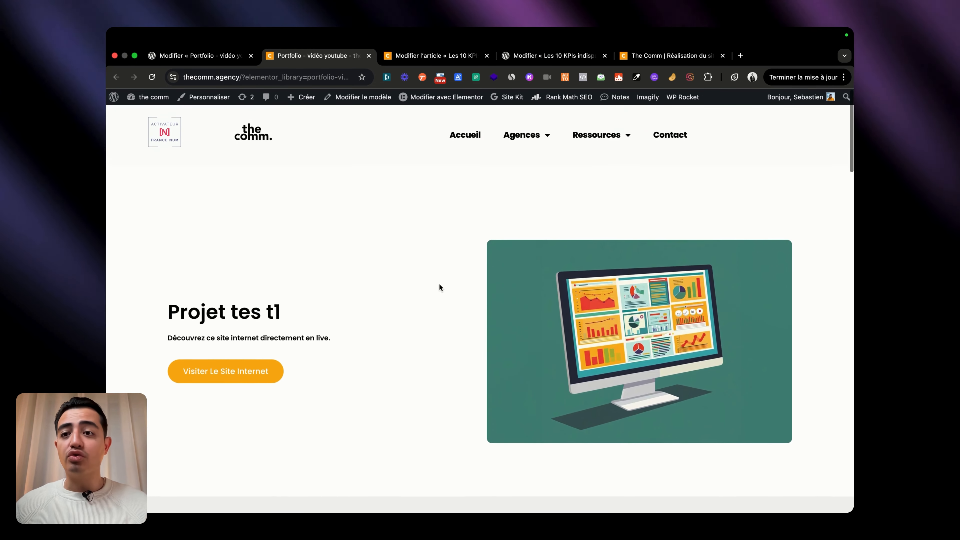
Return to the WordPress dashboard and start a new projet test entry titled "site internet 2".
click(197, 55)
click(130, 101)
click(160, 199)
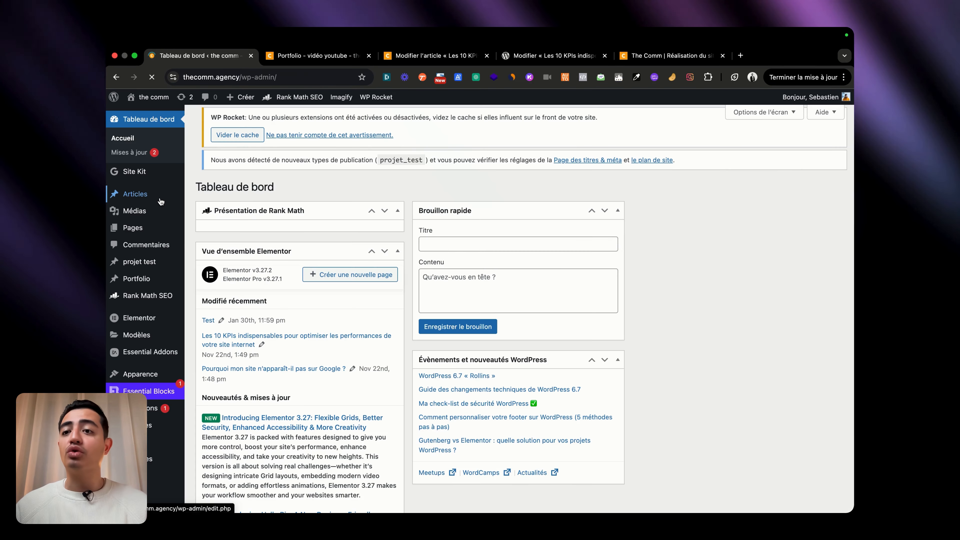
mouse_move(144, 267)
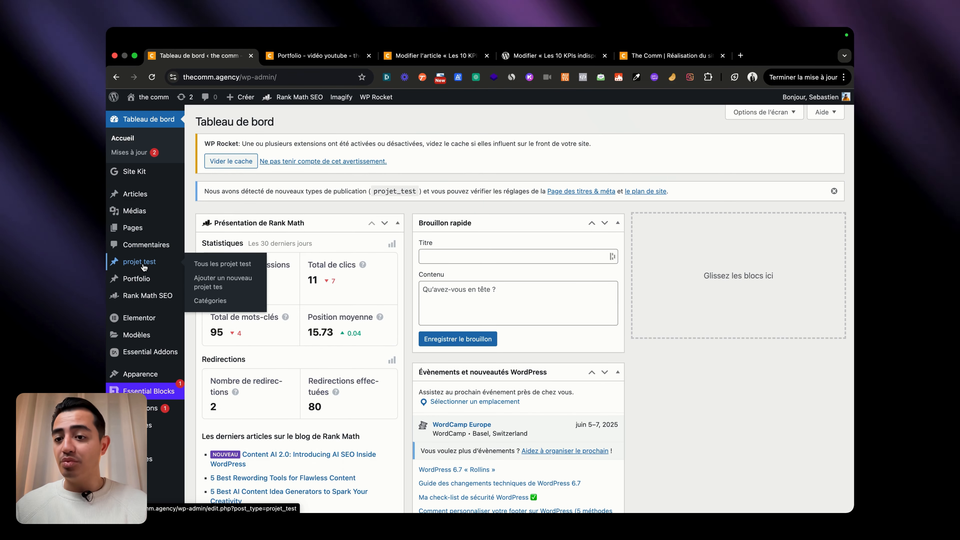
click(212, 279)
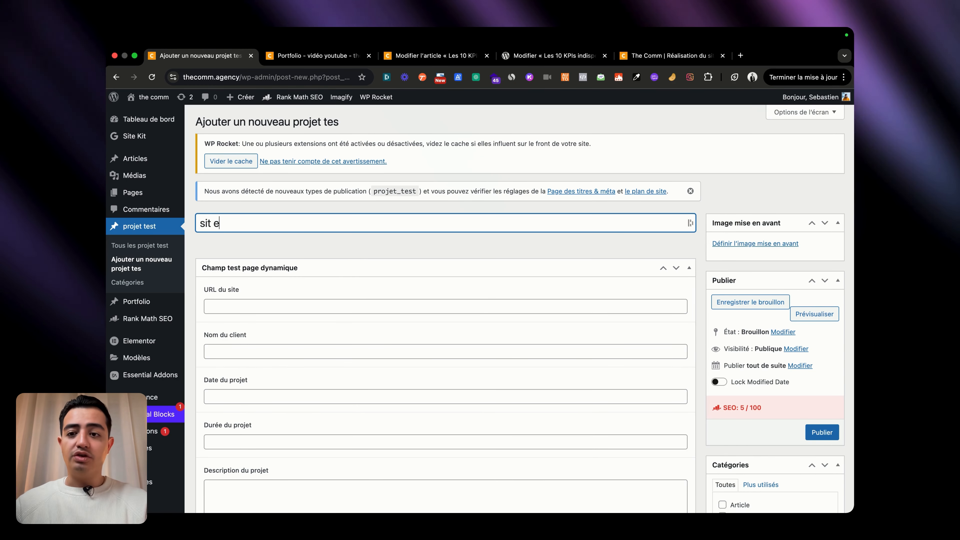
text(site internet 2)
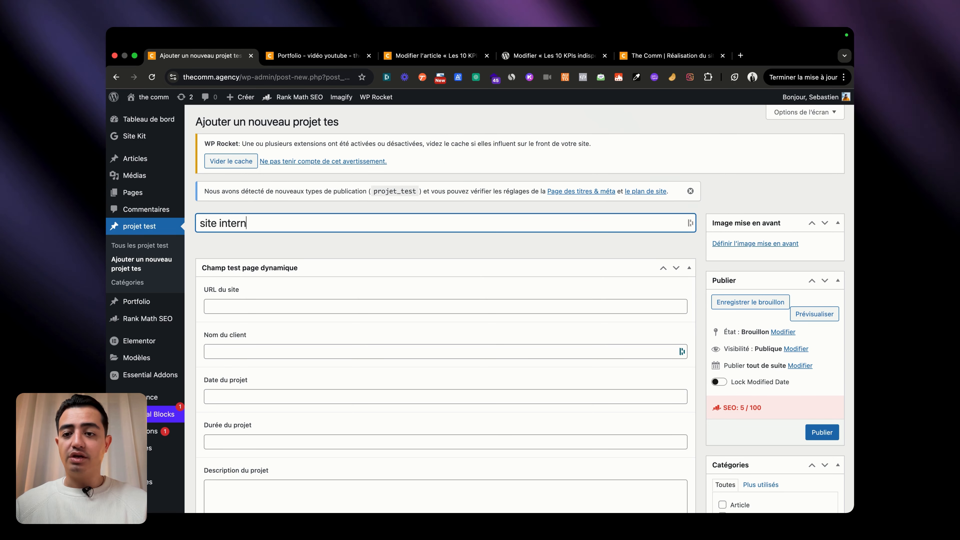
scroll(325, 310, down, 1)
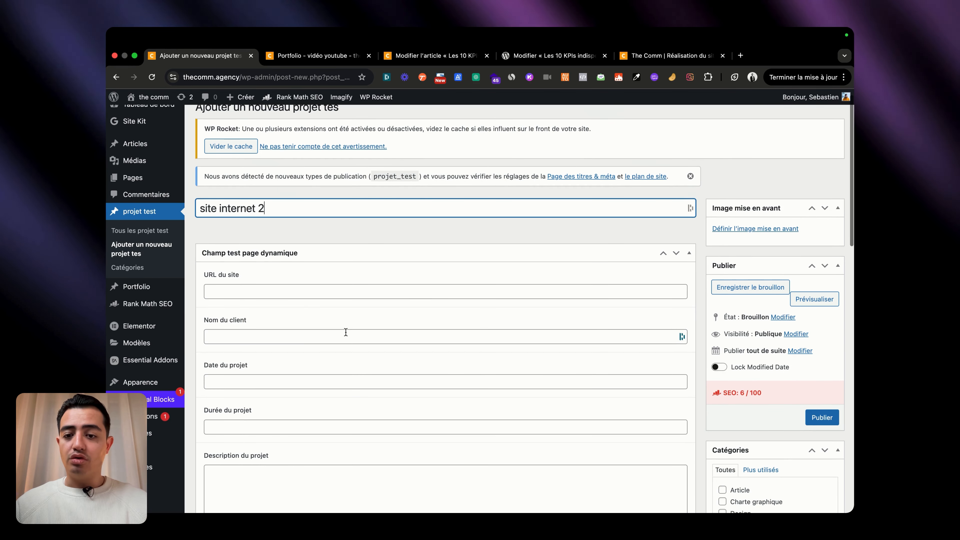
Fill in the project fields with client "X", date 08/02/2025, duration "2 jours." and description "Ceci est un test".
click(345, 332)
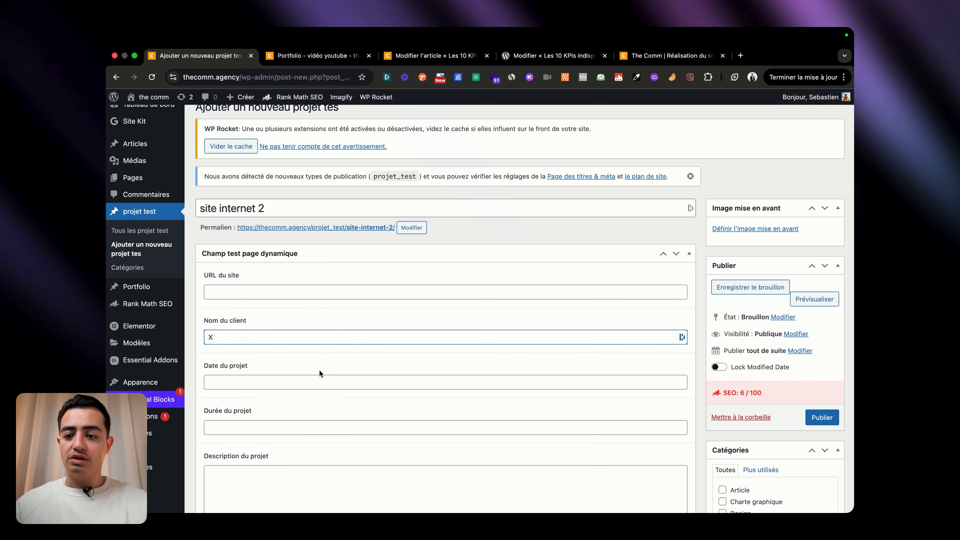
click(304, 305)
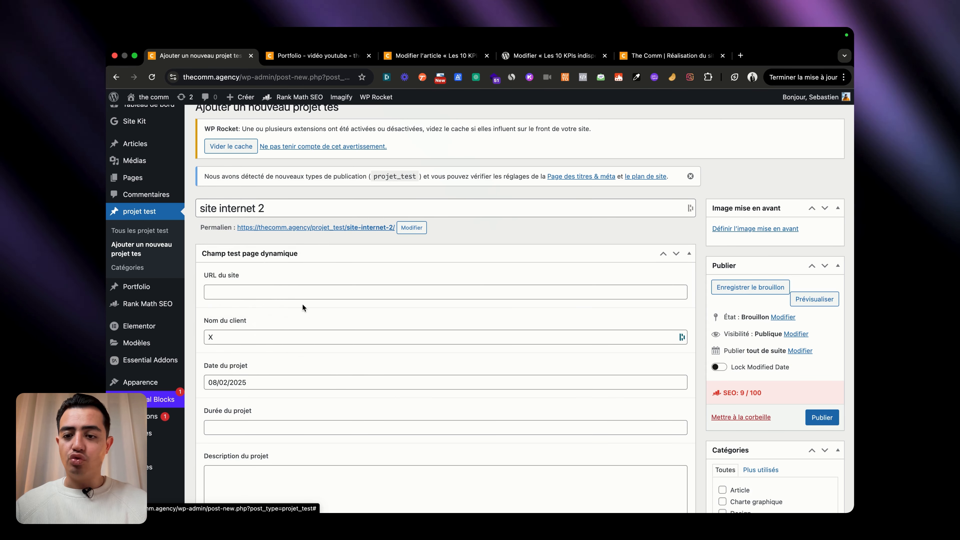
scroll(315, 385, down, 2)
click(285, 384)
text(2 j)
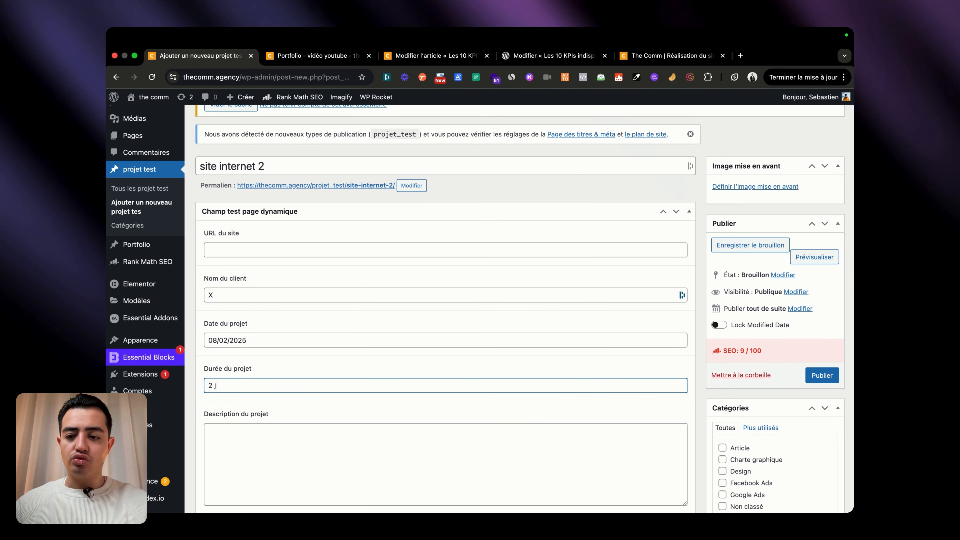
text(ours.Ceci est un test)
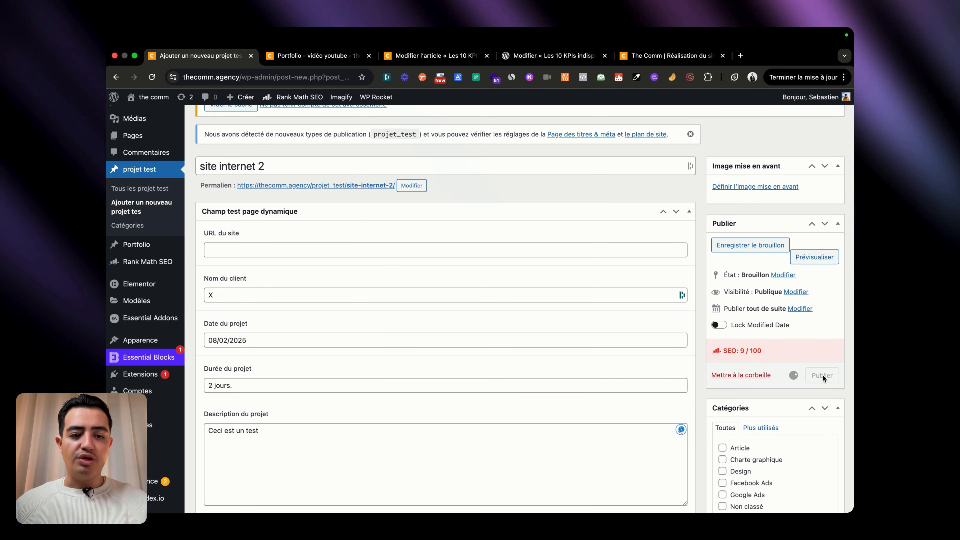
Publish the "site internet 2" project and view its live page, checking the title, client details and description.
click(750, 245)
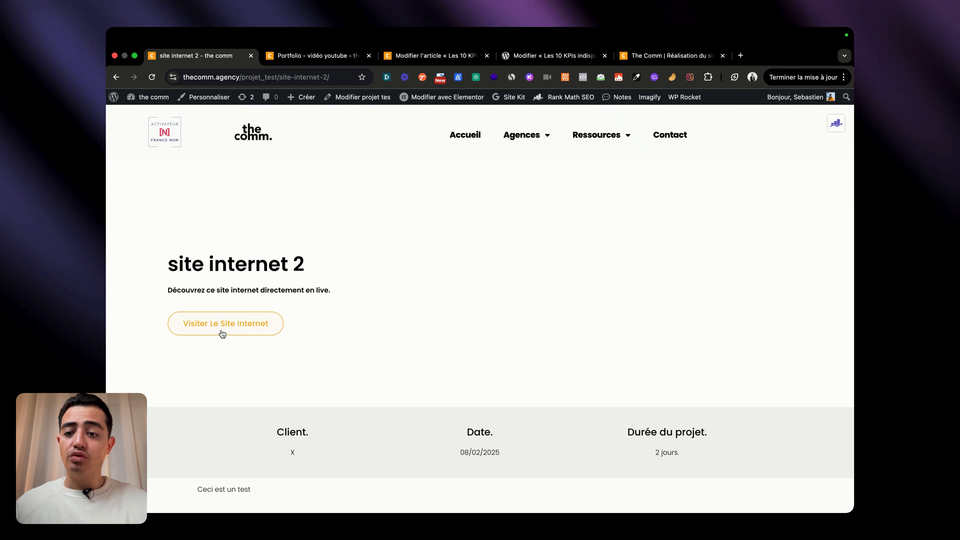
scroll(434, 332, down, 3)
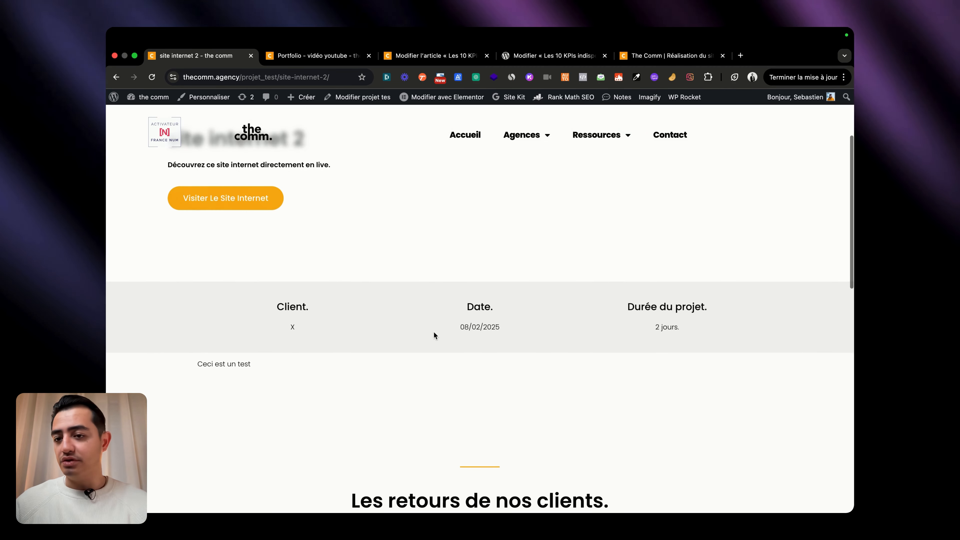
scroll(433, 332, up, 1)
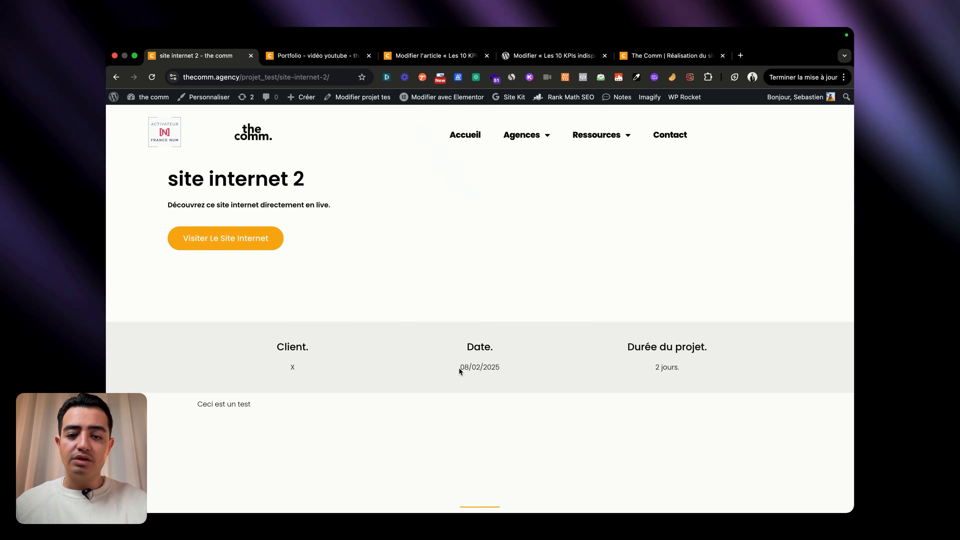
scroll(199, 257, down, 4)
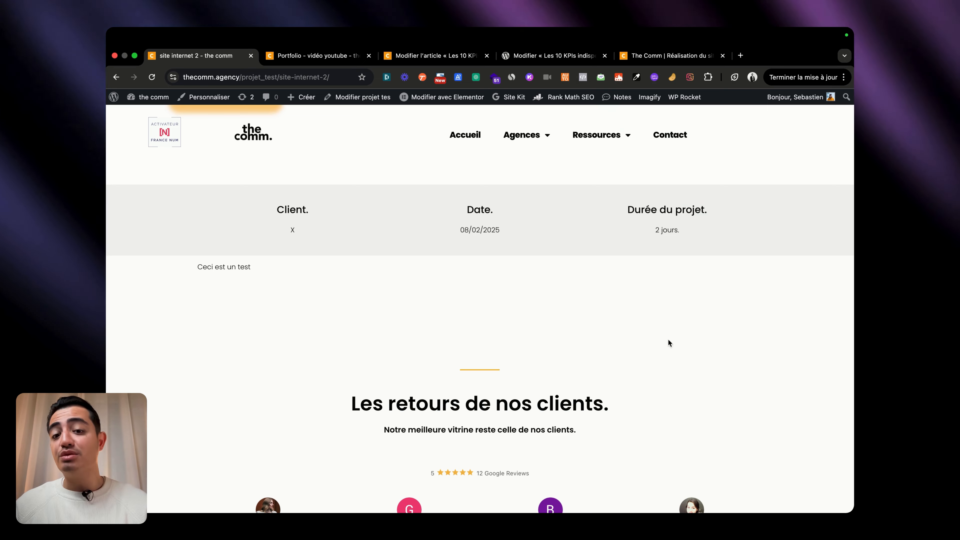
scroll(352, 347, up, 6)
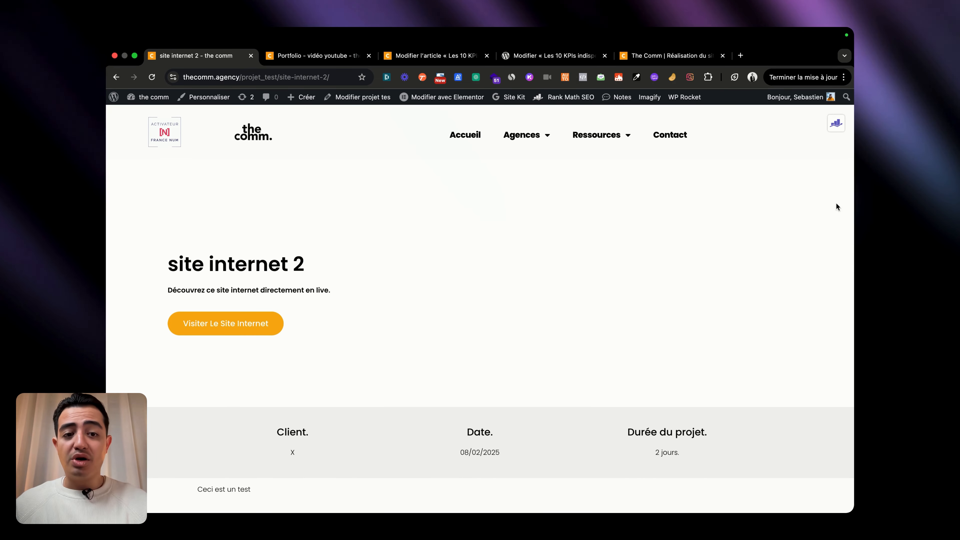